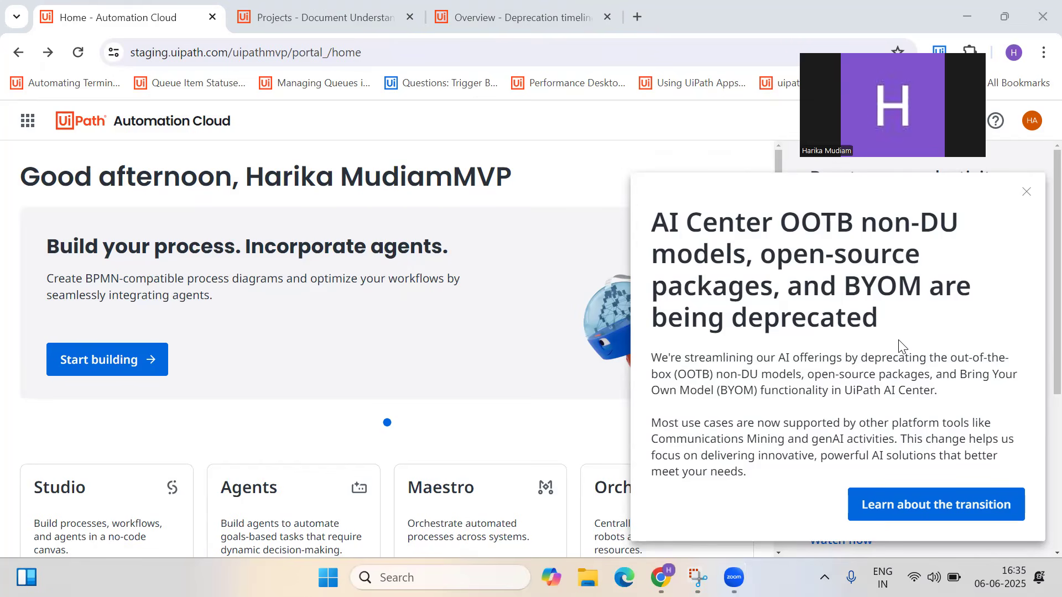
- Open the AI Center transition documentation and examine the upcoming deprecation entry for bring your own models, including its dates and recommended alternatives
left_click(905, 510)
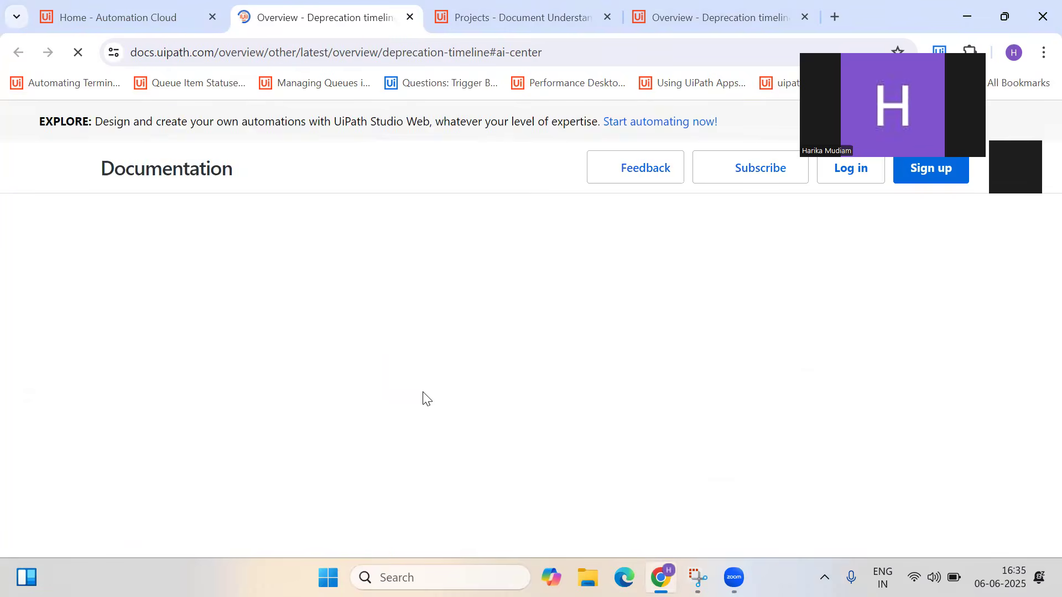
scroll(424, 396, "down", 8)
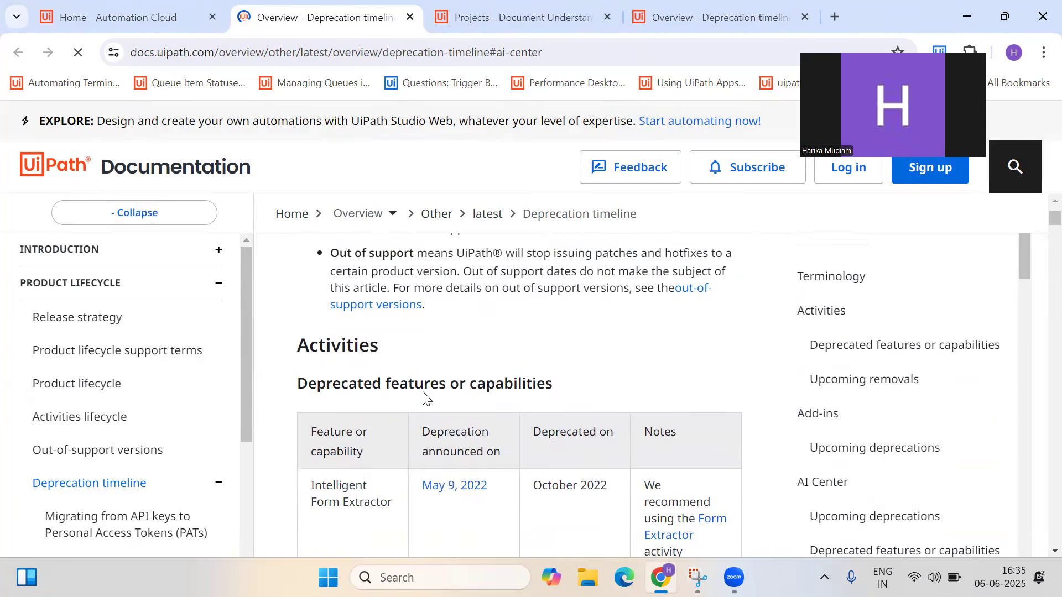
scroll(424, 397, "down", 1)
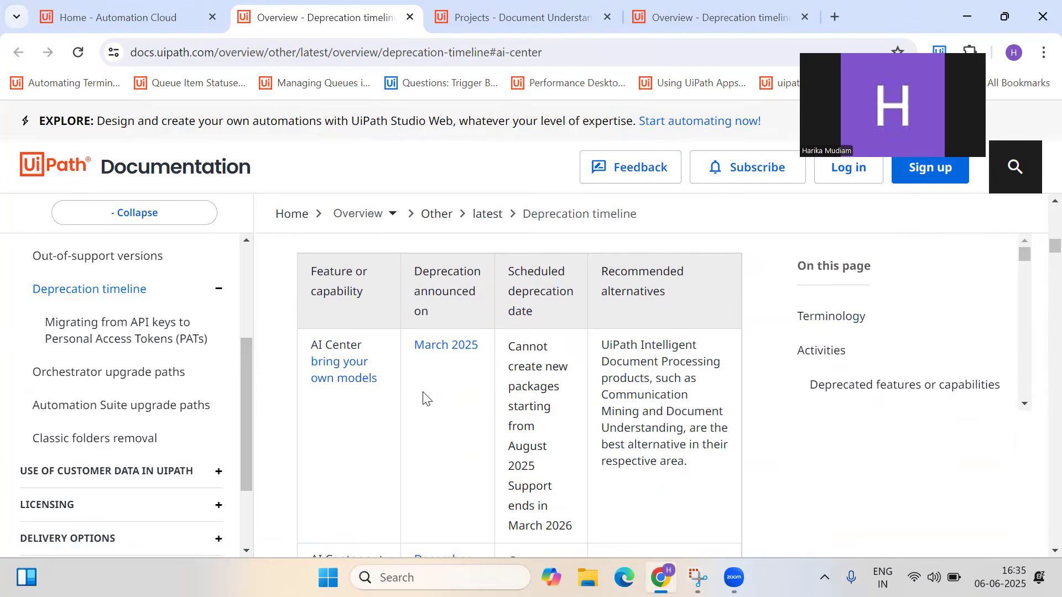
scroll(423, 397, "down", 2)
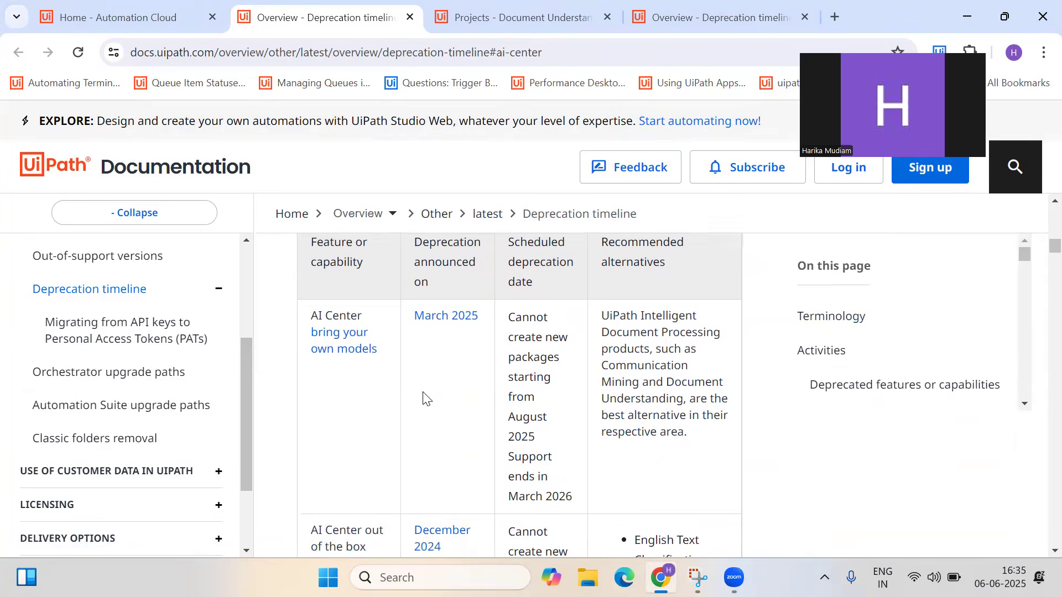
scroll(424, 397, "down", 1)
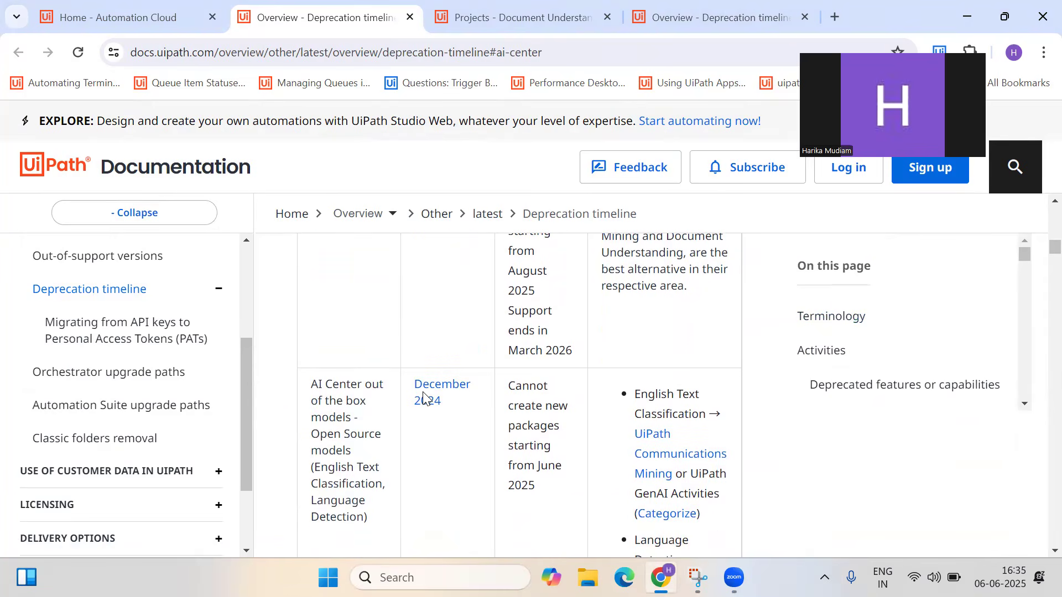
scroll(424, 397, "up", 2)
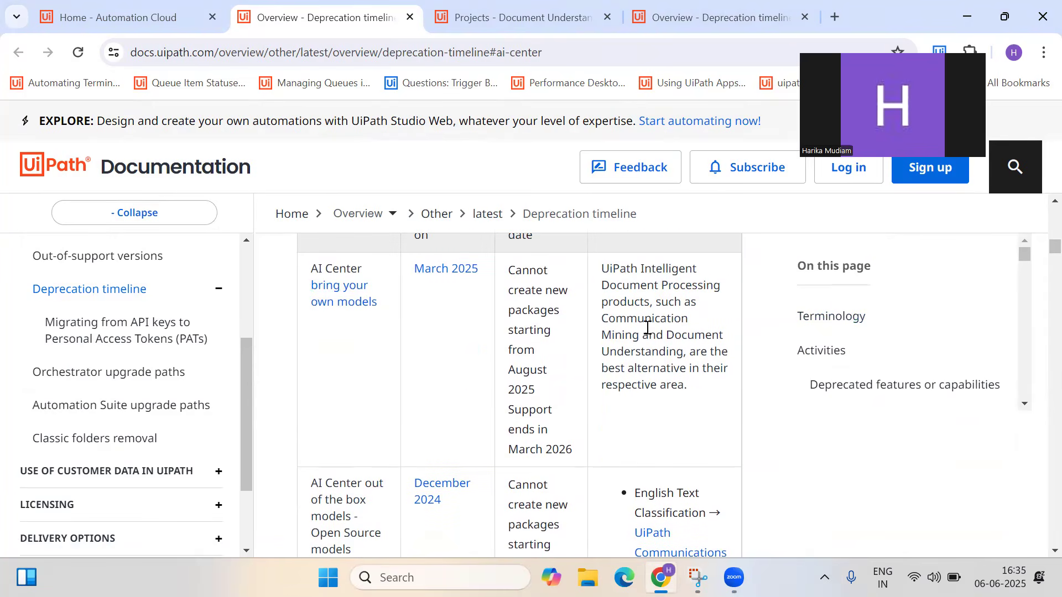
scroll(619, 283, "up", 1)
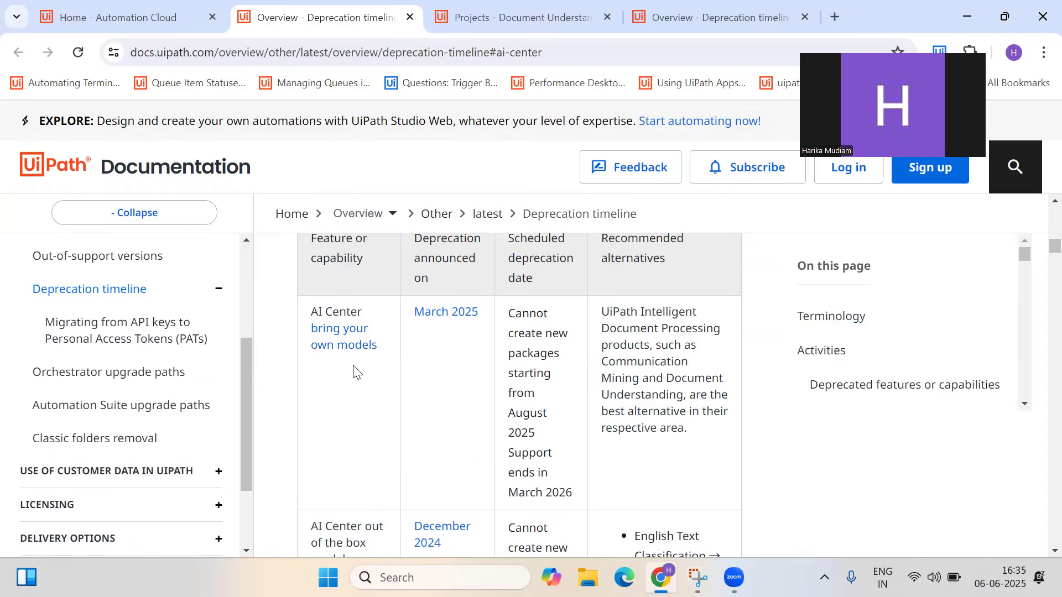
scroll(332, 259, "up", 1)
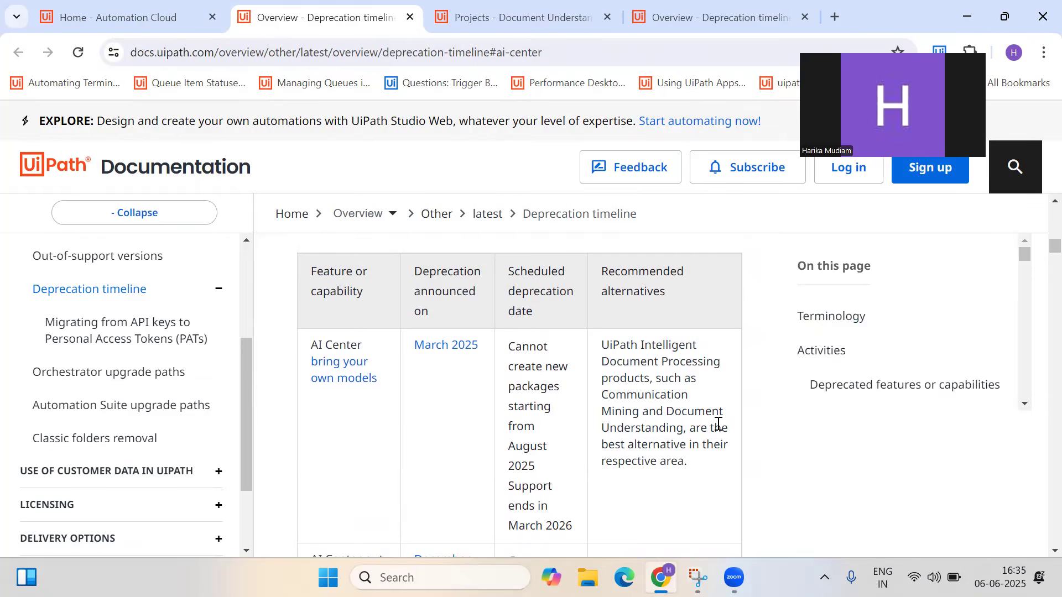
- Examine the recommended alternatives for the deprecated AI Center out-of-the-box open source models in the deprecation timeline
scroll(721, 446, "down", 2)
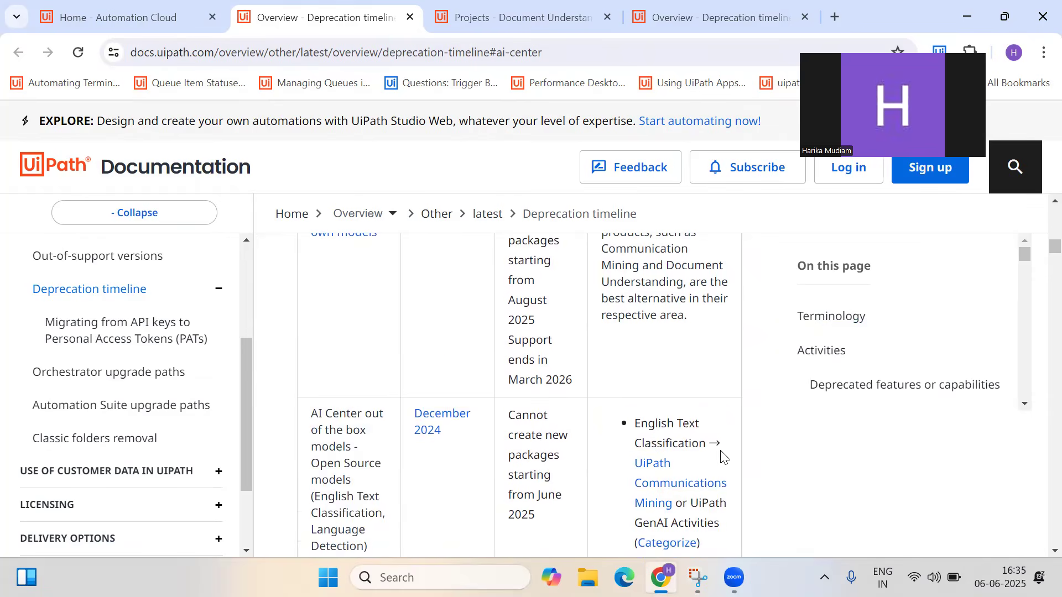
scroll(721, 457, "down", 2)
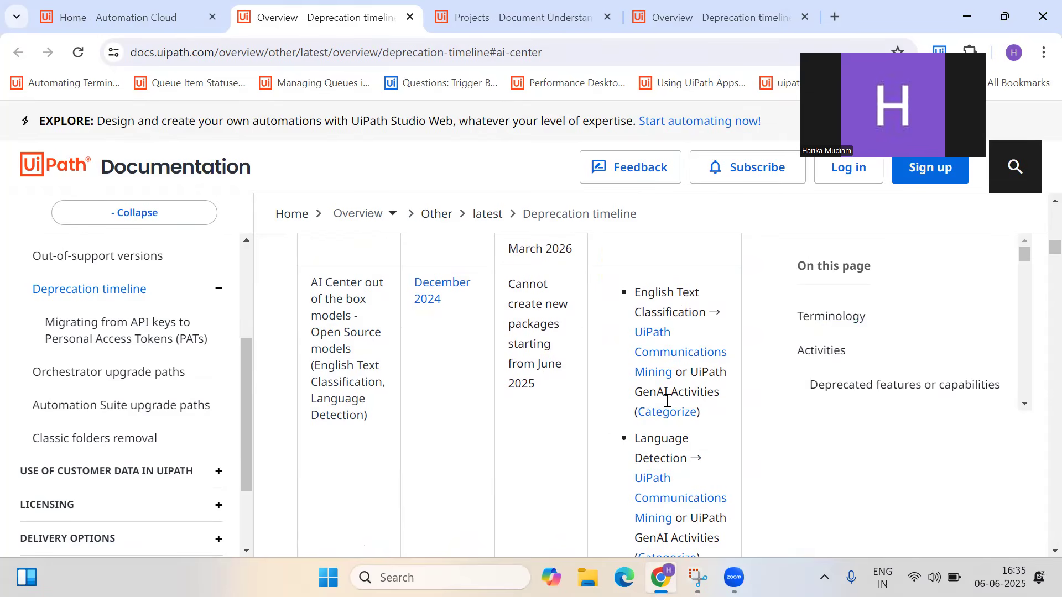
scroll(668, 401, "down", 3)
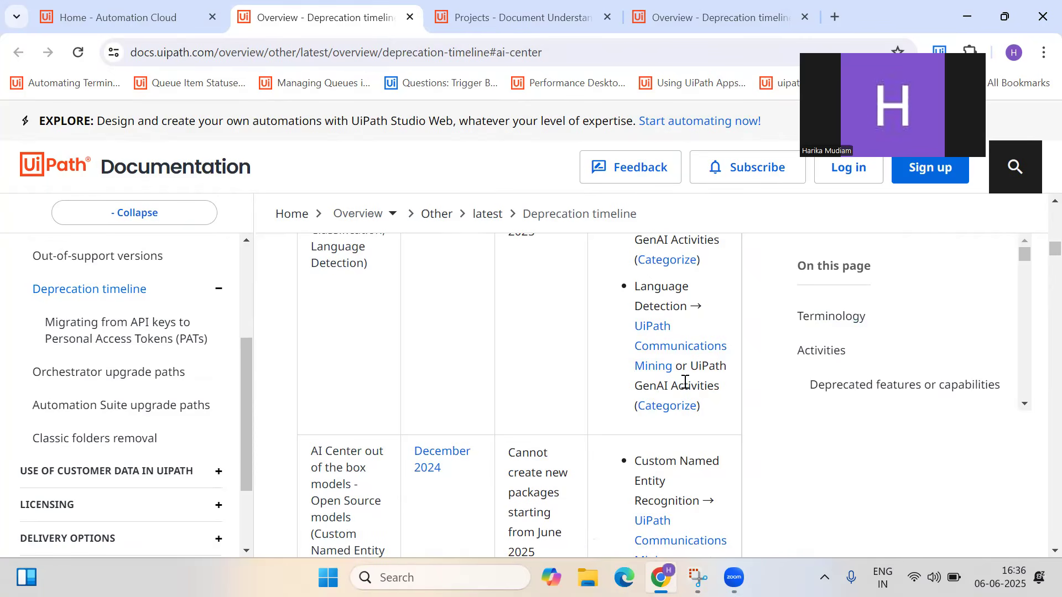
scroll(661, 378, "down", 2)
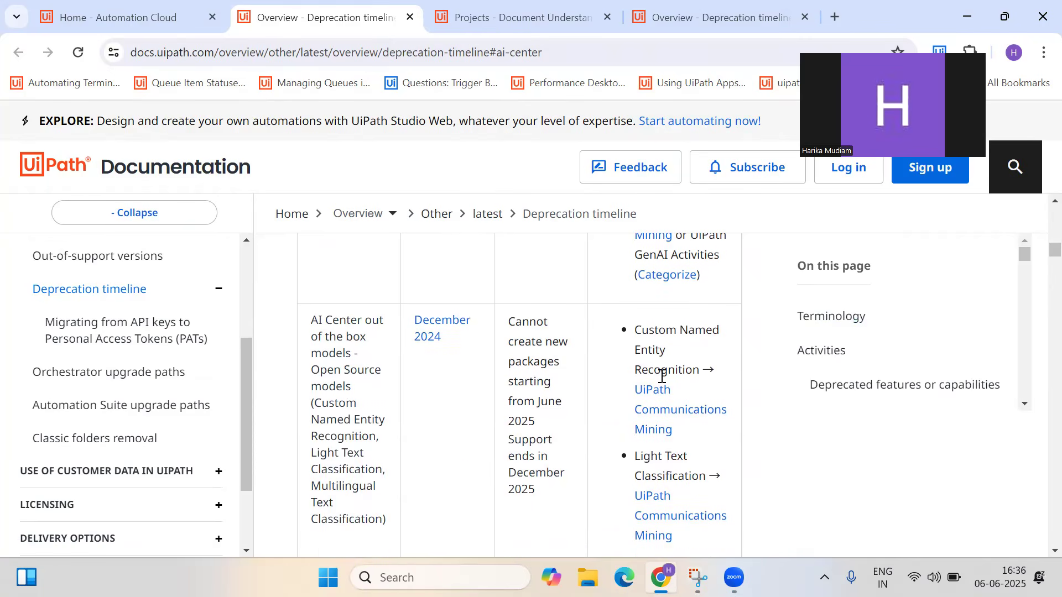
scroll(661, 378, "down", 2)
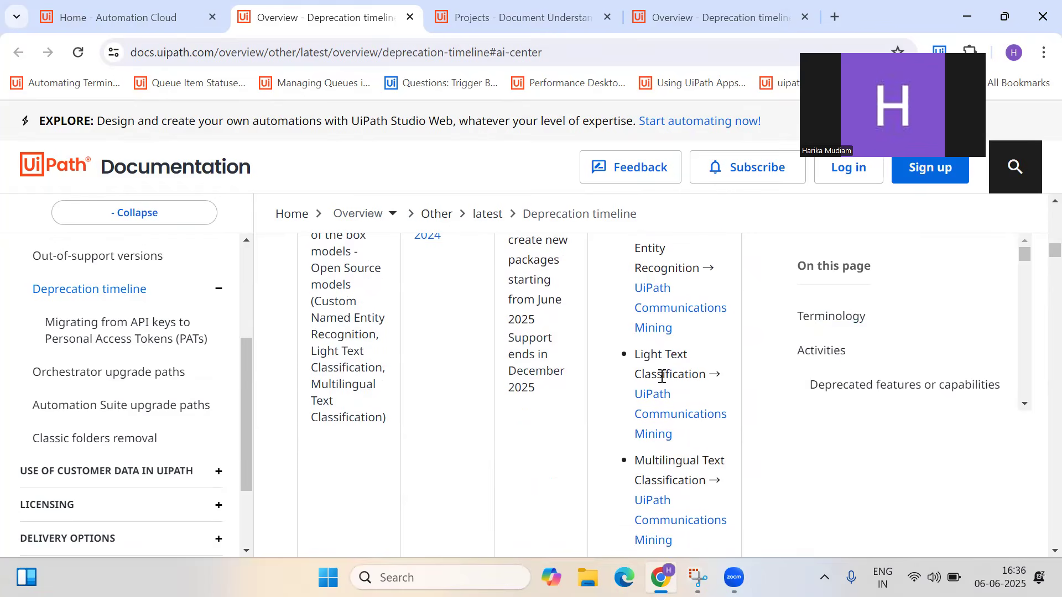
scroll(662, 378, "up", 4)
scroll(661, 380, "down", 1)
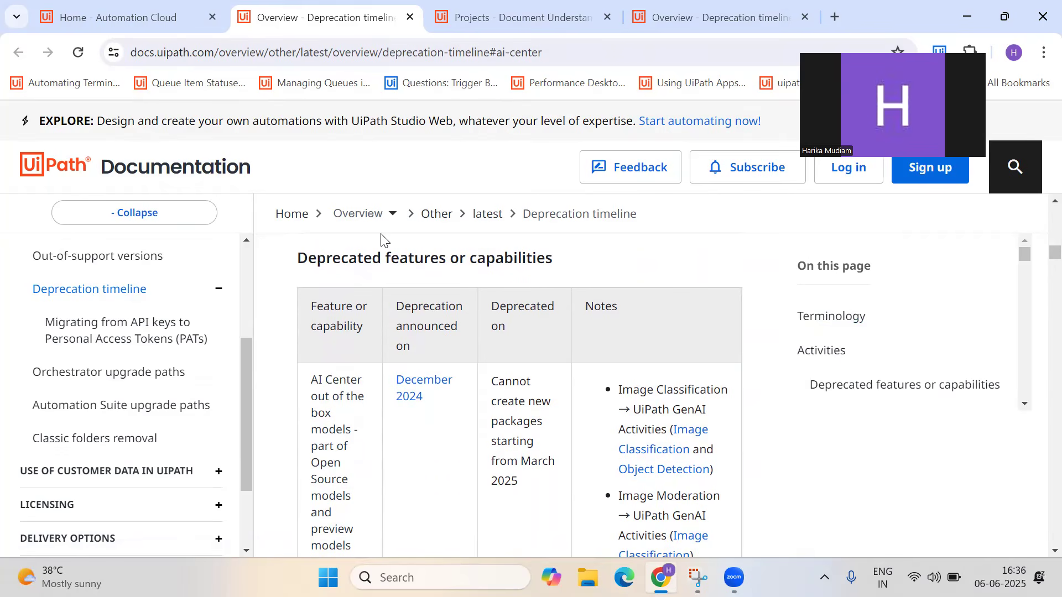
- Close the duplicate deprecation timeline page and bring up the Document Understanding projects page
left_click(137, 4)
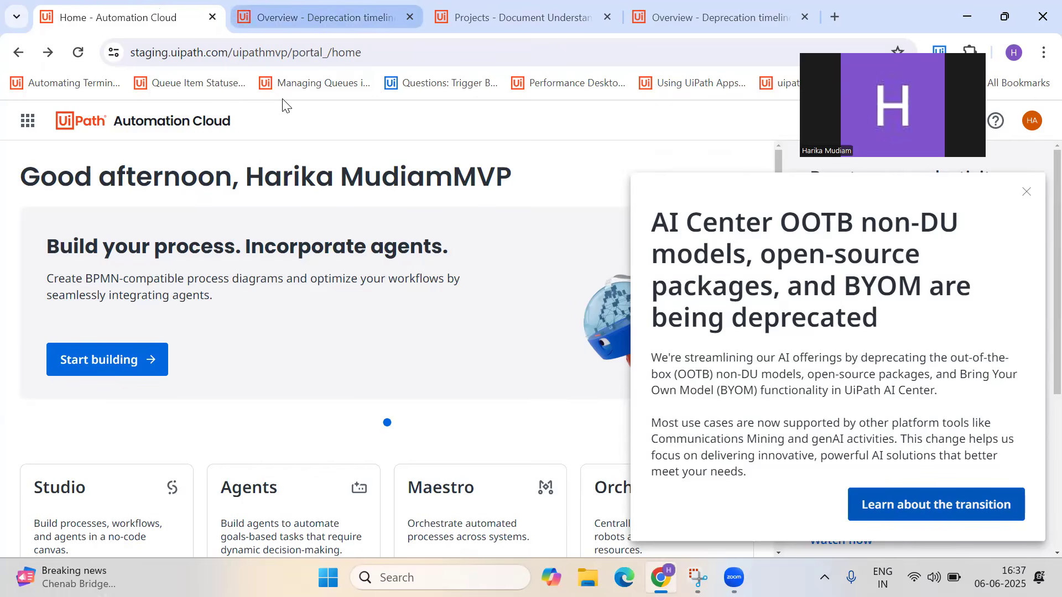
left_click(631, 28)
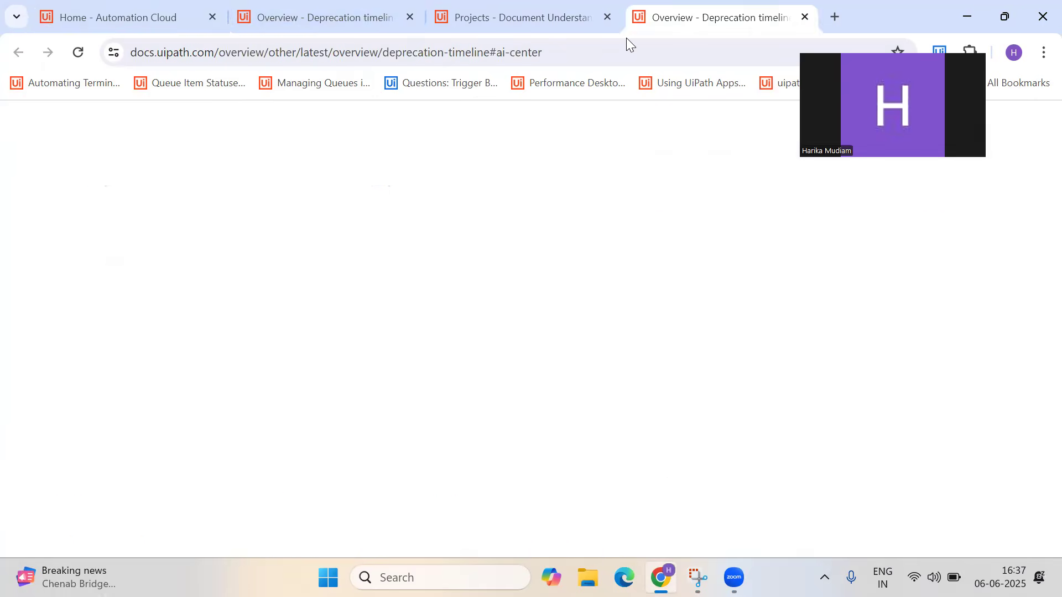
left_click(805, 17)
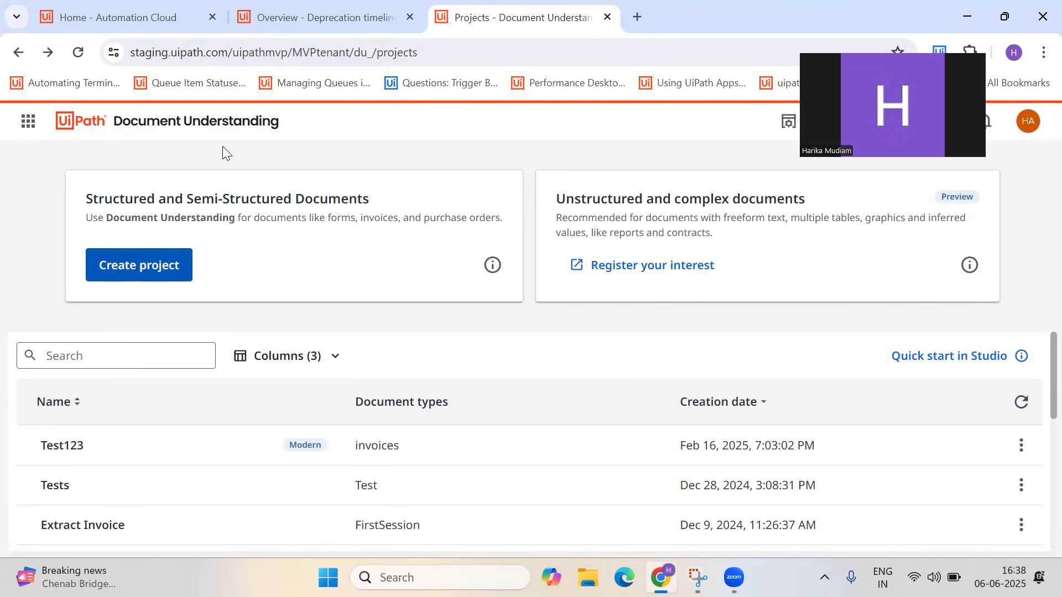
- Create a Modern Document Understanding project for structured and semi-structured documents named InvoicesExmpleDEmo
left_click(142, 268)
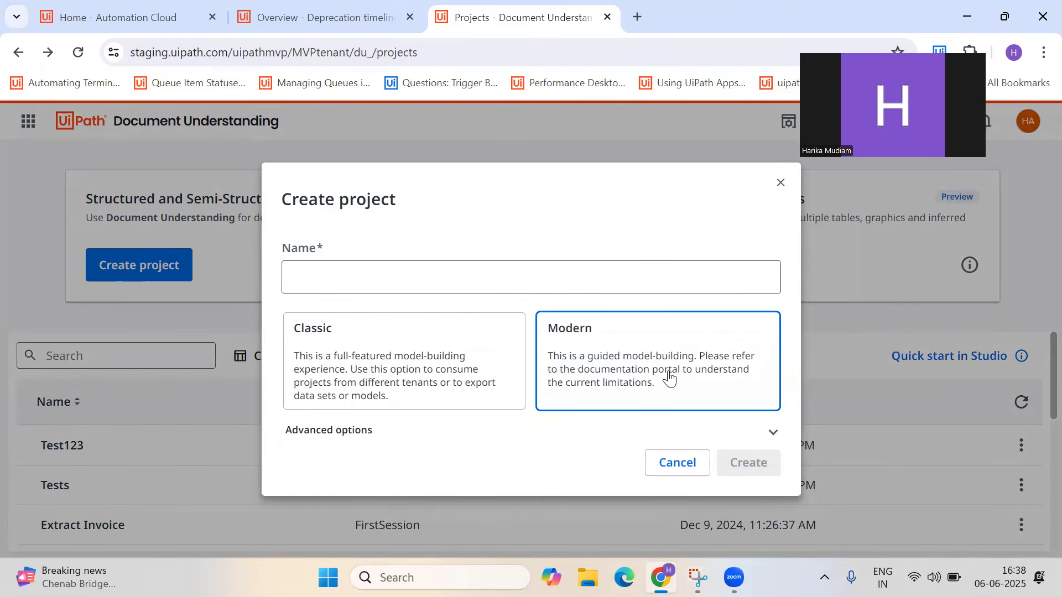
left_click(389, 274)
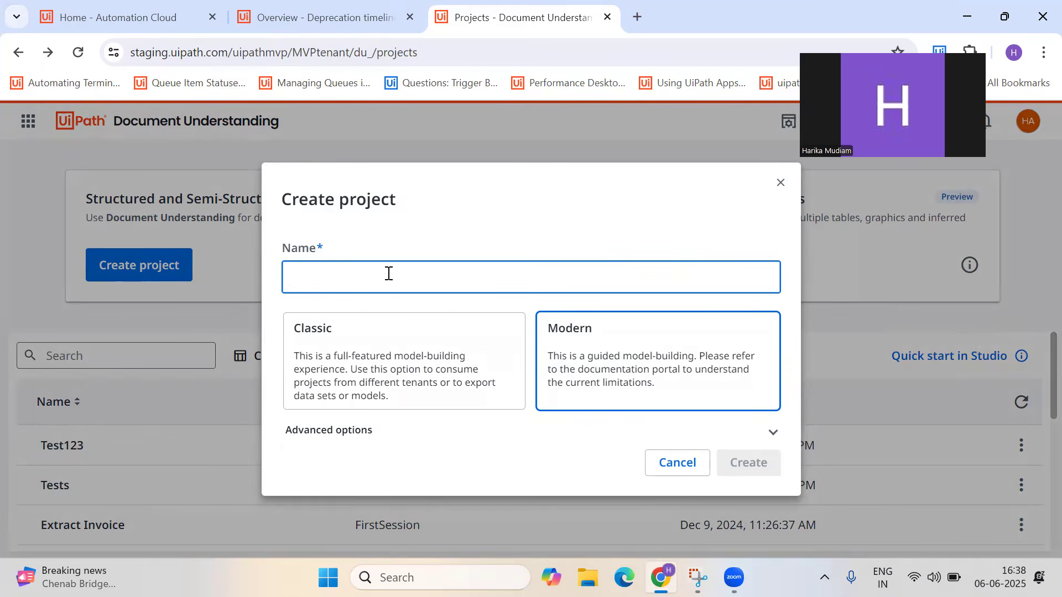
type("InvoicesExmp")
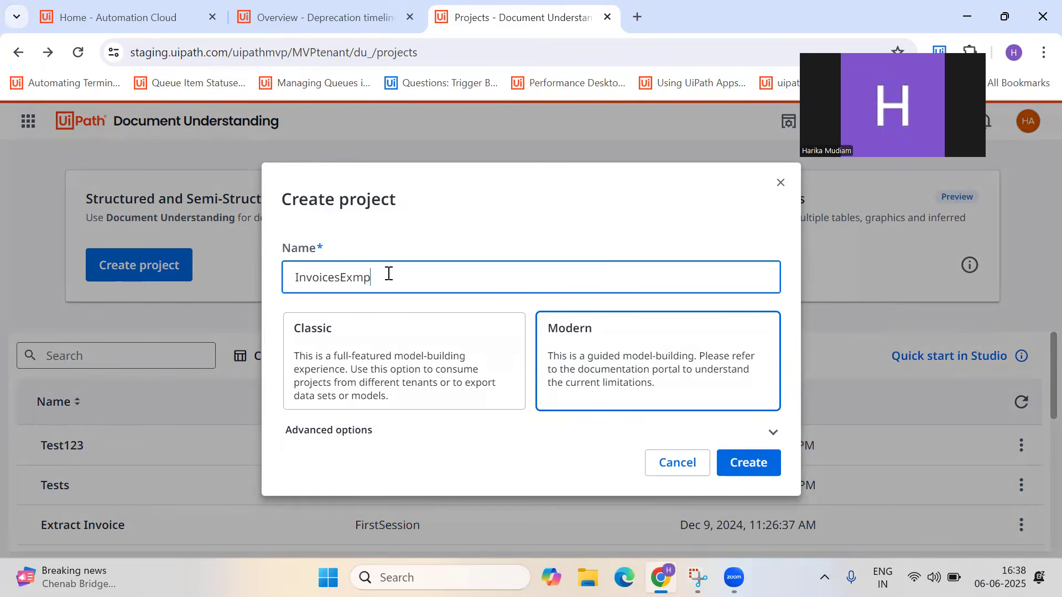
type("leDEmo")
left_click(744, 472)
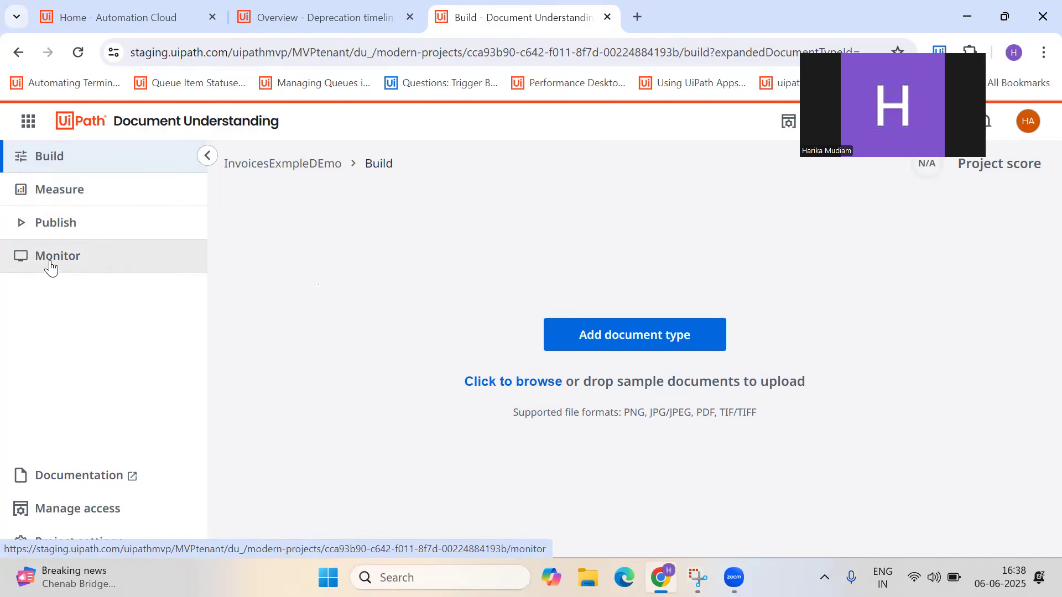
left_click(63, 216)
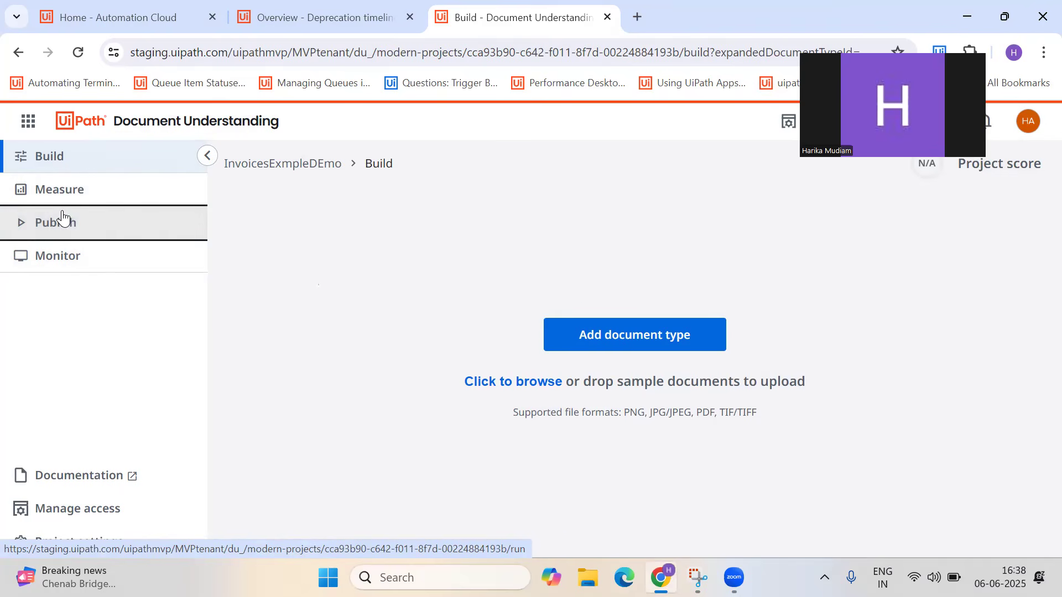
left_click(67, 151)
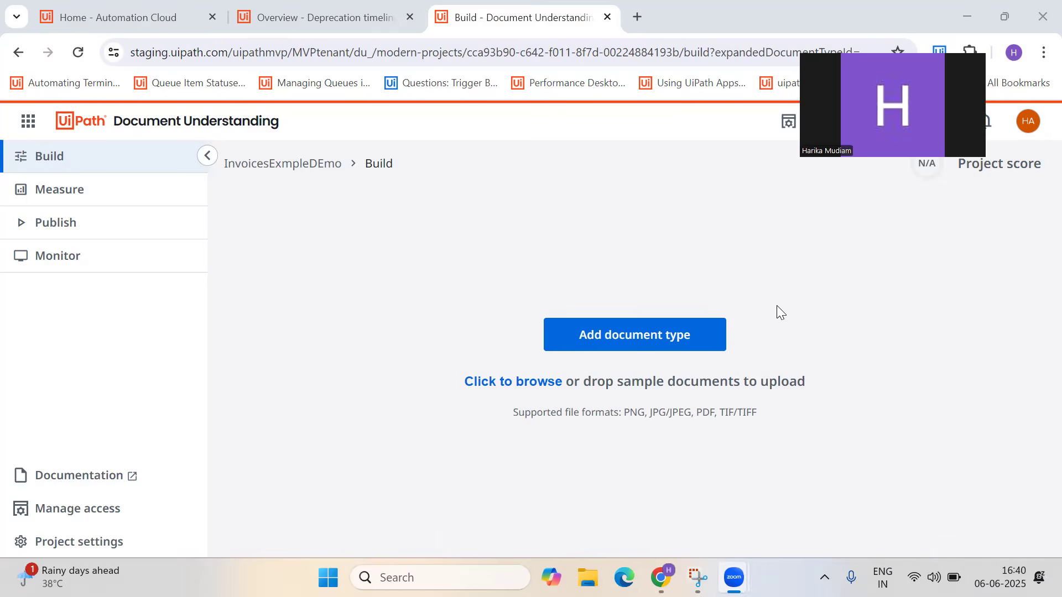
- Add the predefined Invoices document type to the InvoicesExmpleDEmo project
left_click(623, 335)
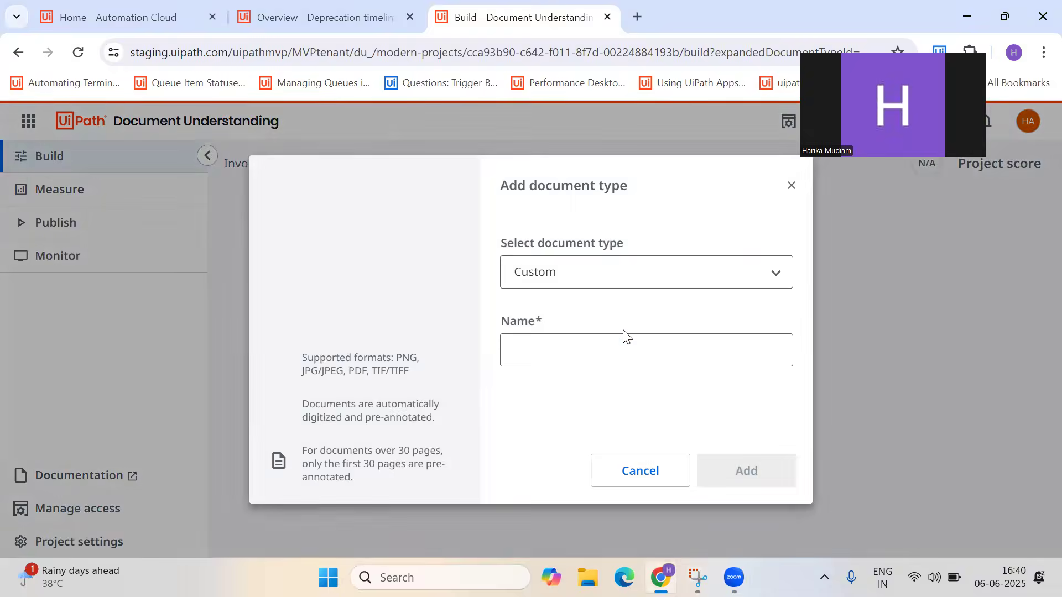
left_click(543, 276)
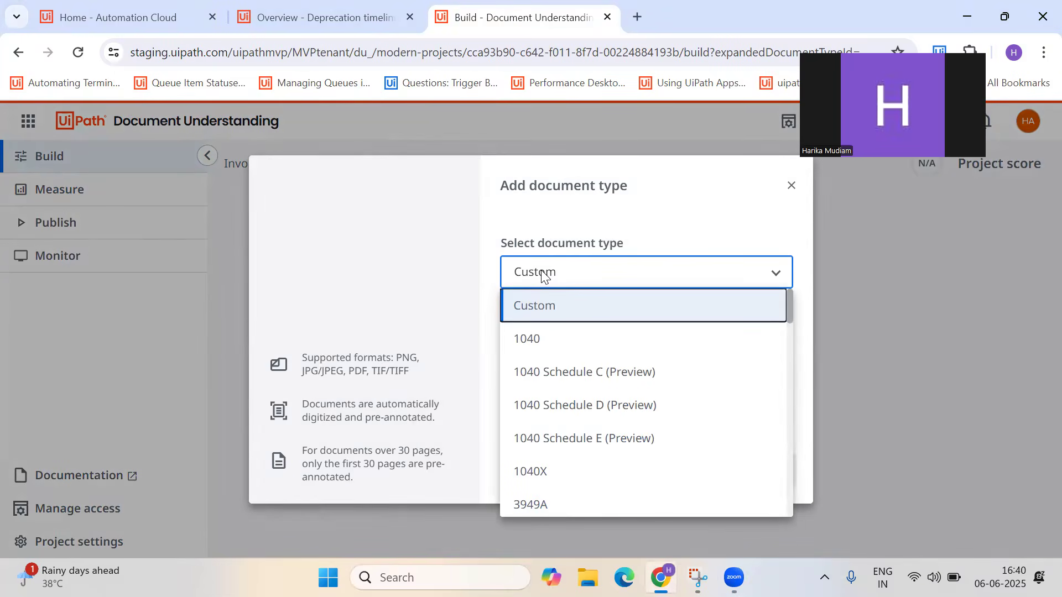
scroll(574, 416, "down", 5)
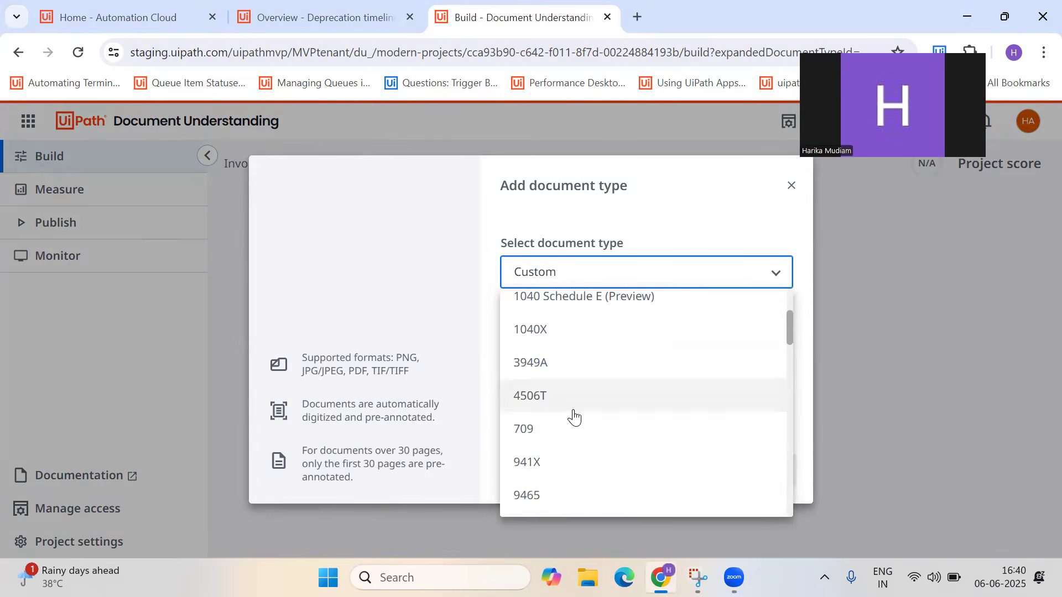
scroll(574, 416, "down", 3)
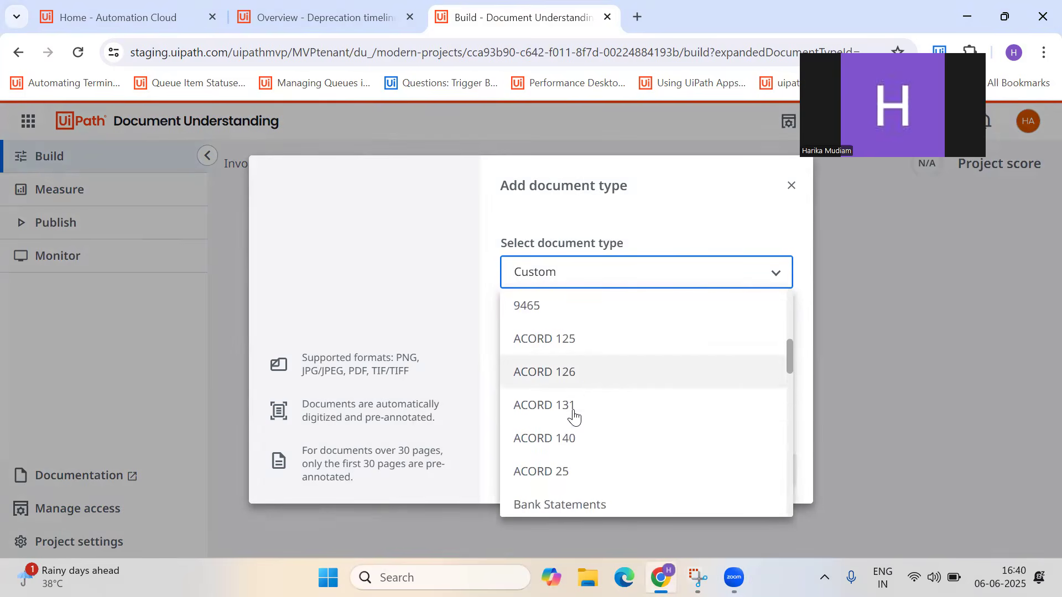
scroll(574, 416, "down", 2)
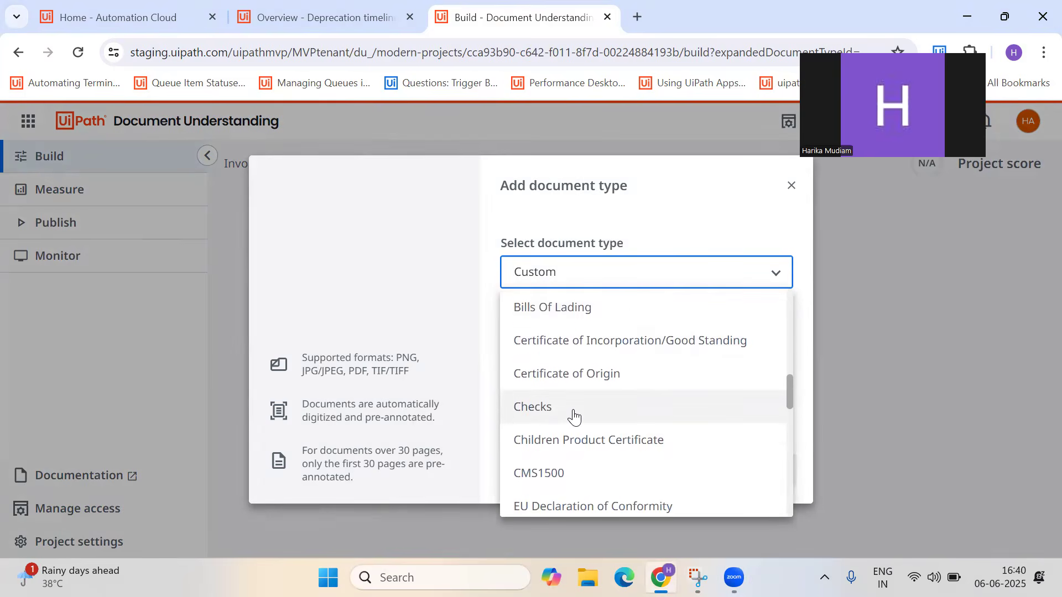
scroll(575, 416, "down", 6)
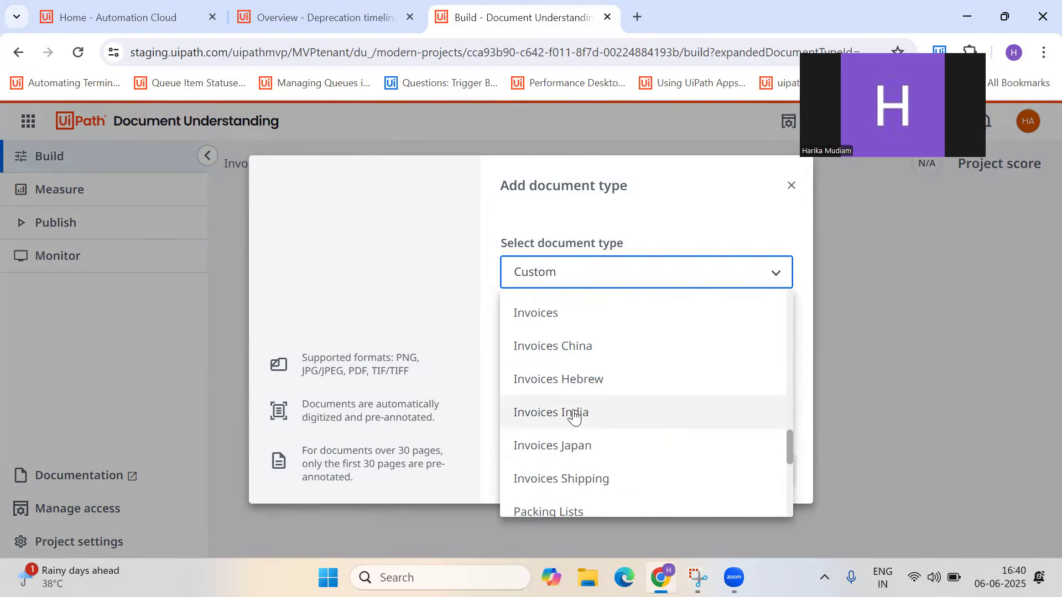
left_click(569, 320)
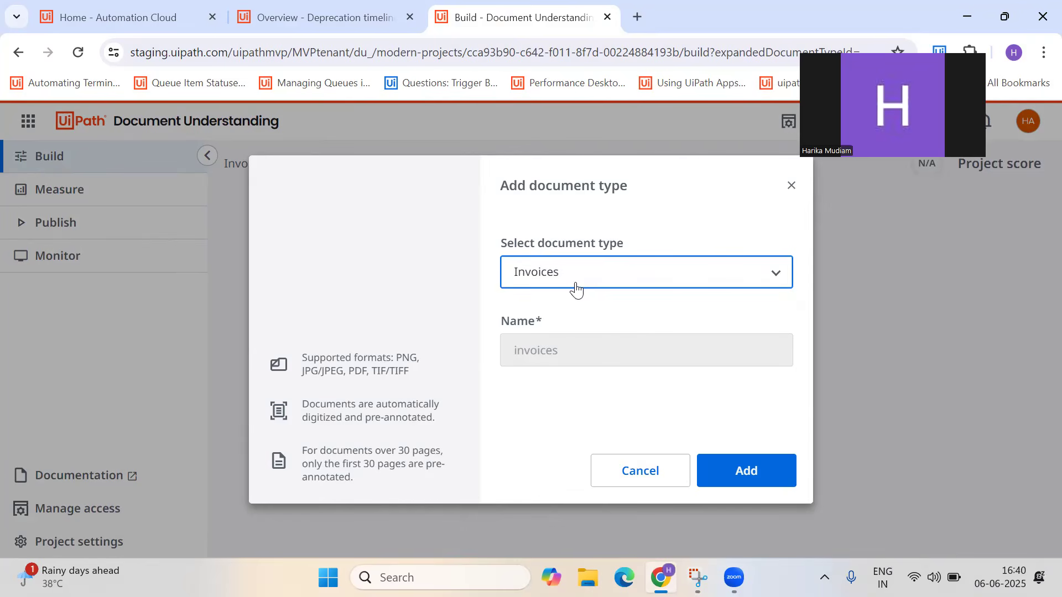
left_click_drag(358, 418, 435, 414)
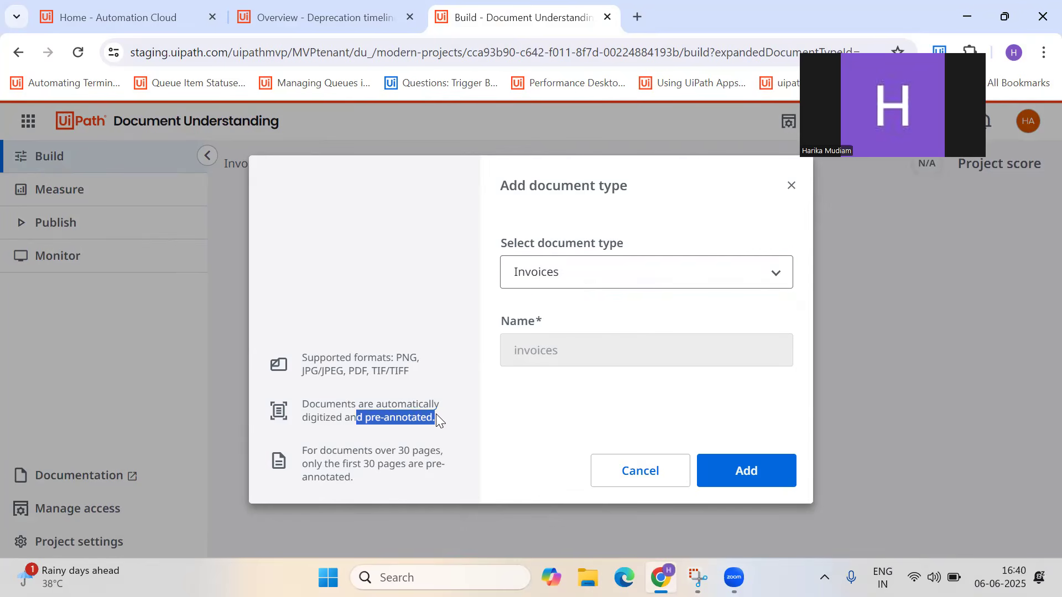
left_click(363, 455)
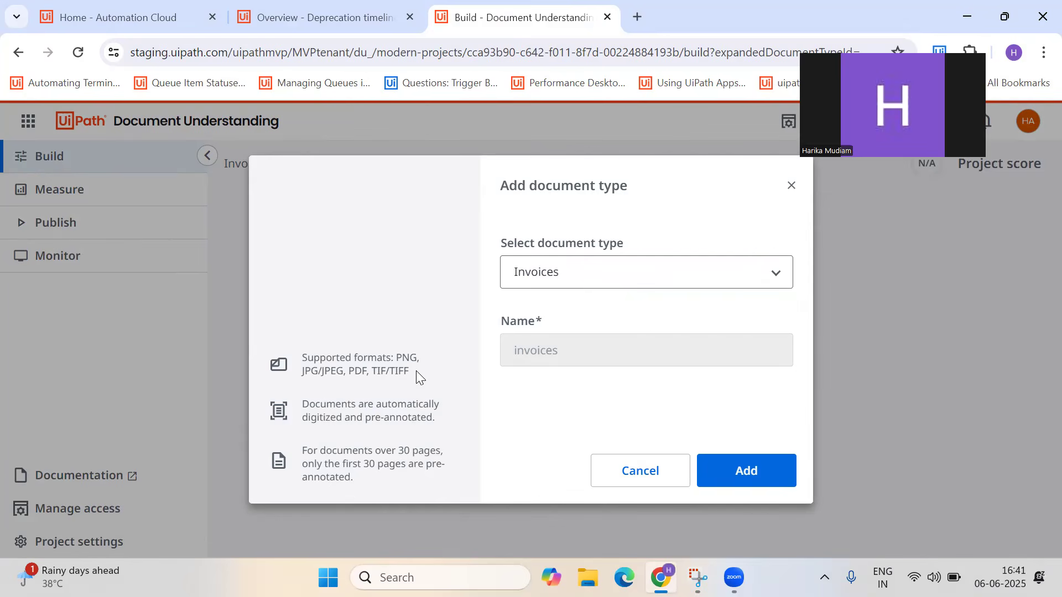
left_click_drag(416, 371, 291, 350)
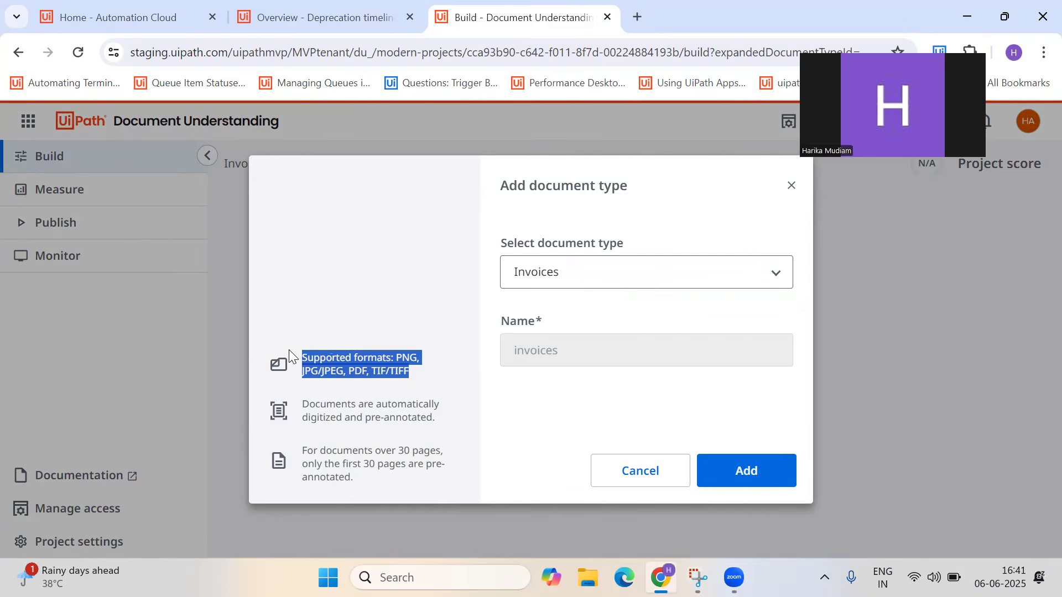
left_click(536, 429)
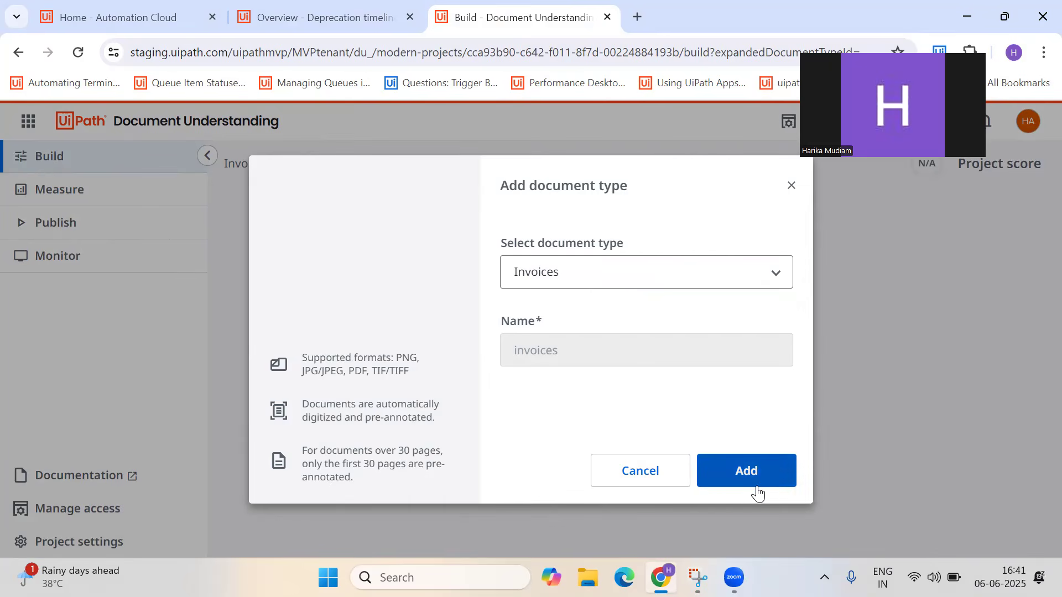
left_click(732, 470)
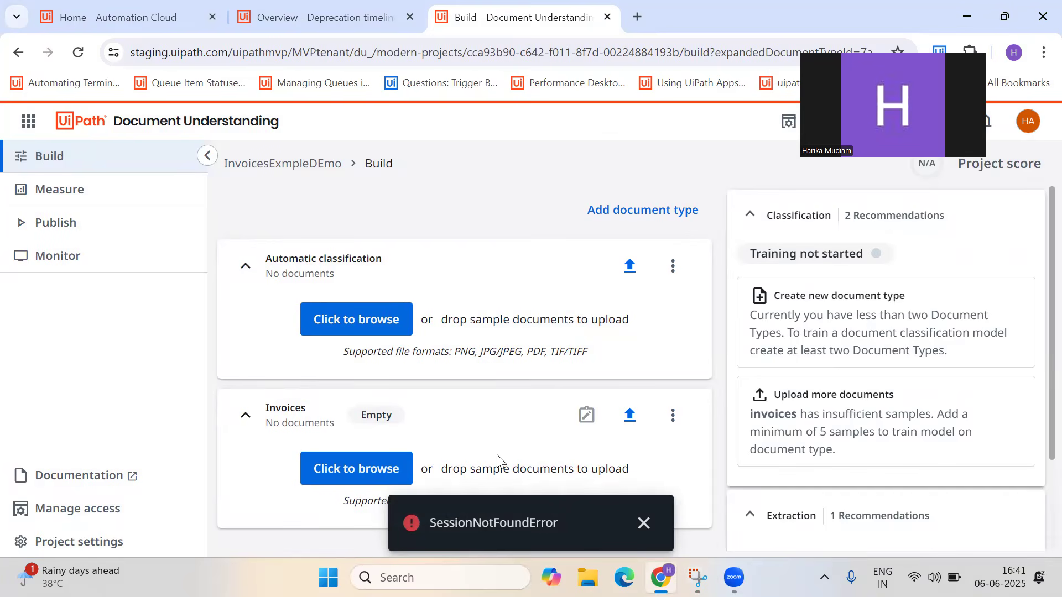
- Upload the first five invoice PDFs from the inner 1000+ PDF_Invoice_Folder in Downloads to the Invoices document type
left_click(641, 523)
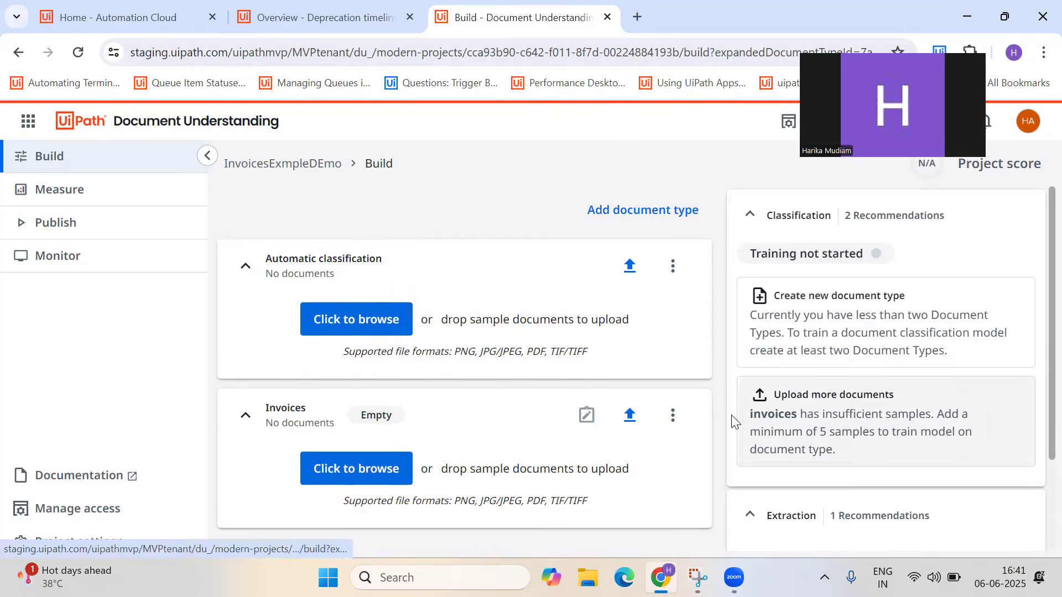
scroll(733, 421, "down", 1)
scroll(733, 421, "down", 1)
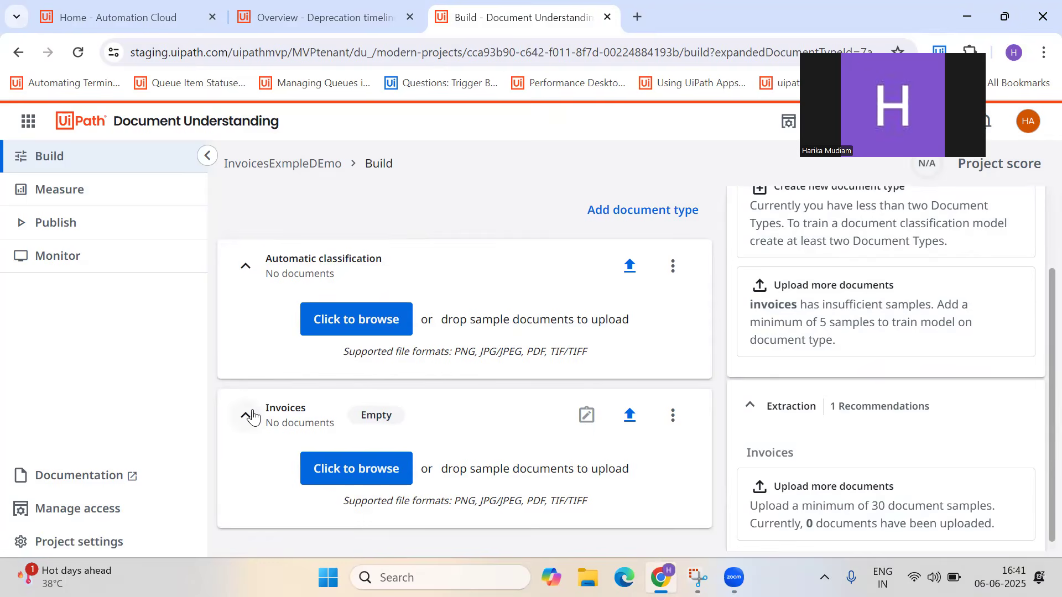
left_click(370, 478)
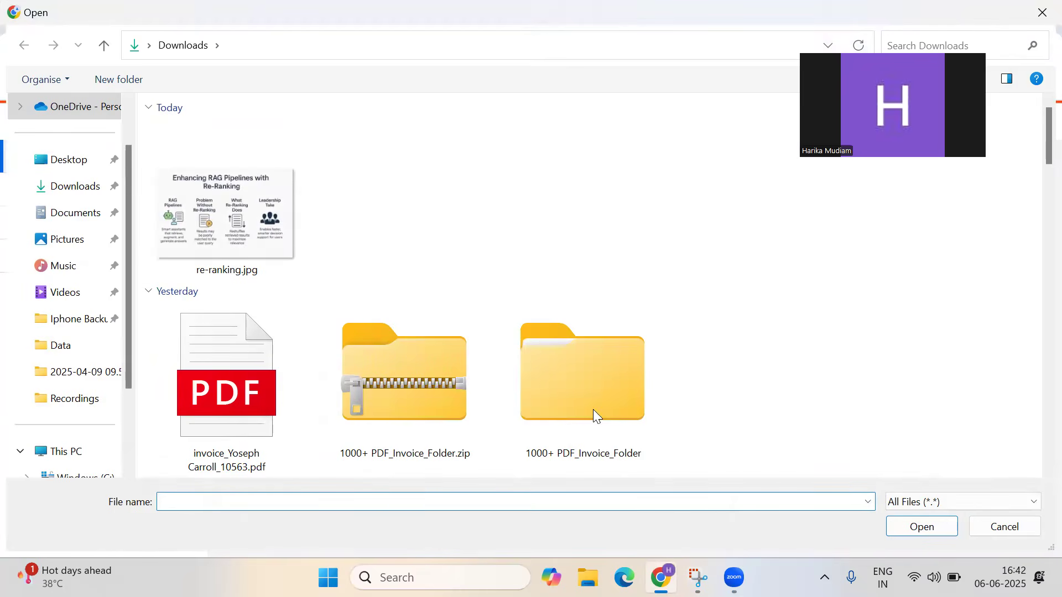
left_click(585, 397)
double_click(585, 397)
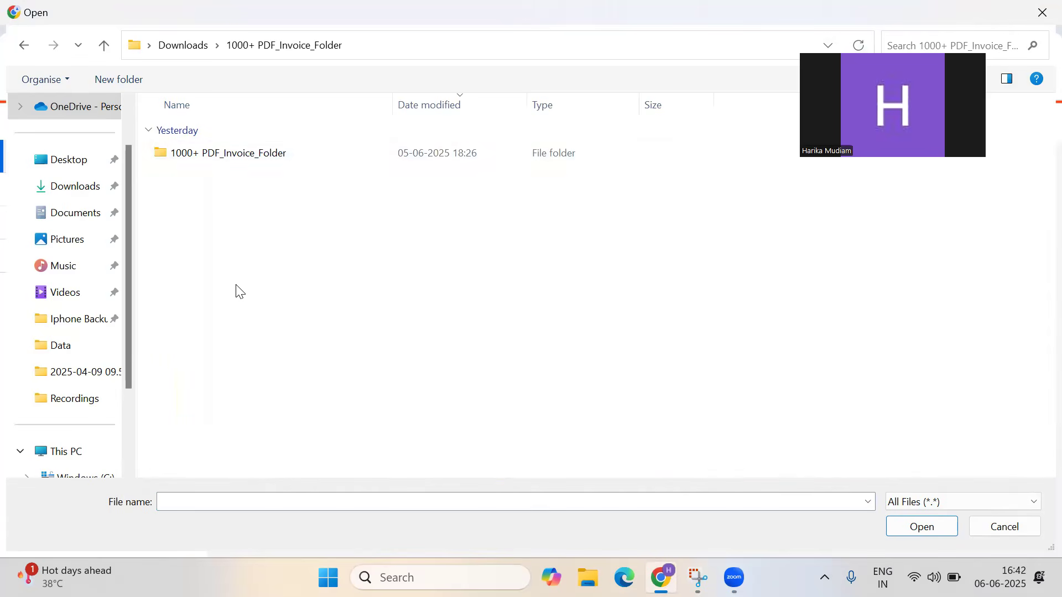
left_click(228, 153)
double_click(228, 153)
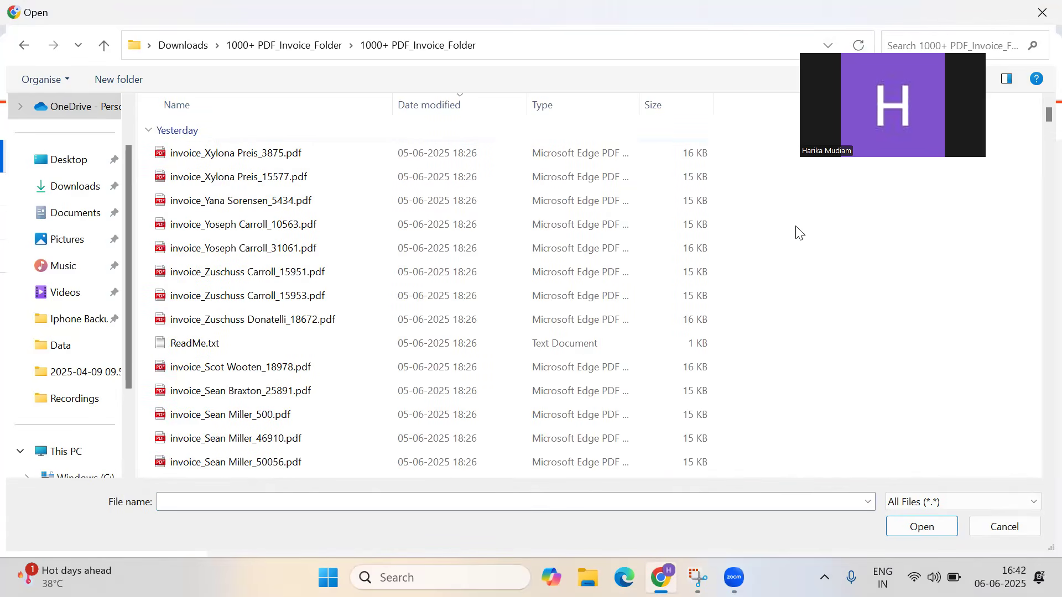
left_click_drag(739, 155, 316, 248)
left_click(920, 527)
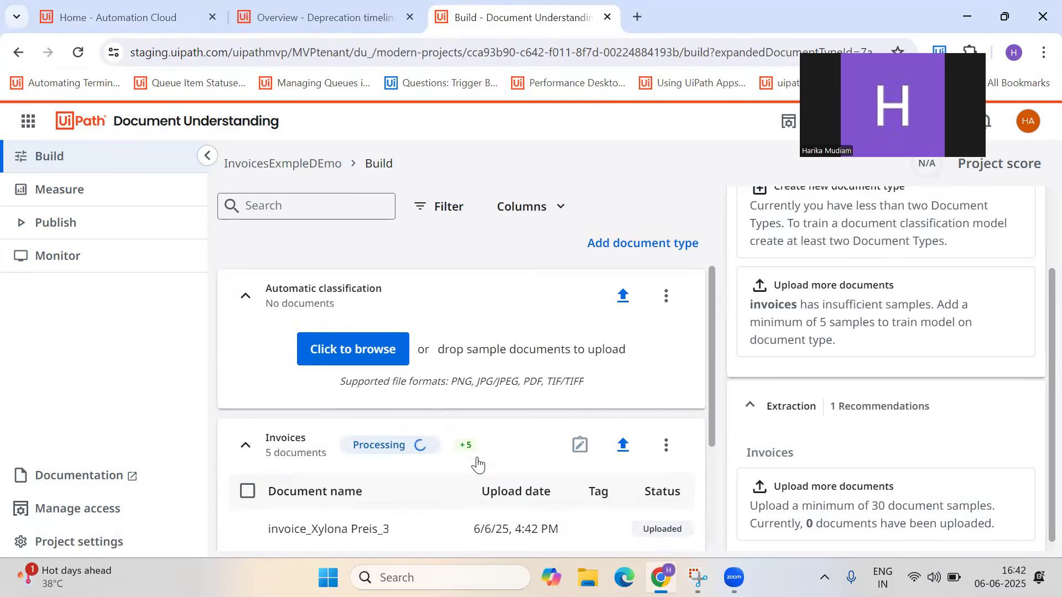
- Examine the uploaded invoices' processing status and the project's classification and extraction recommendations
scroll(398, 487, "down", 2)
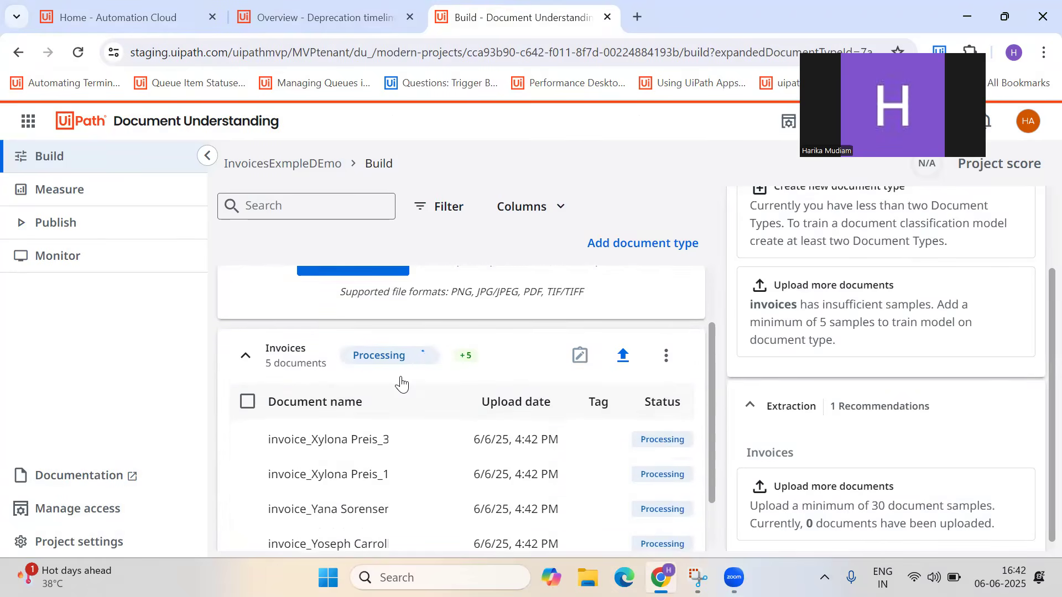
scroll(401, 383, "down", 2)
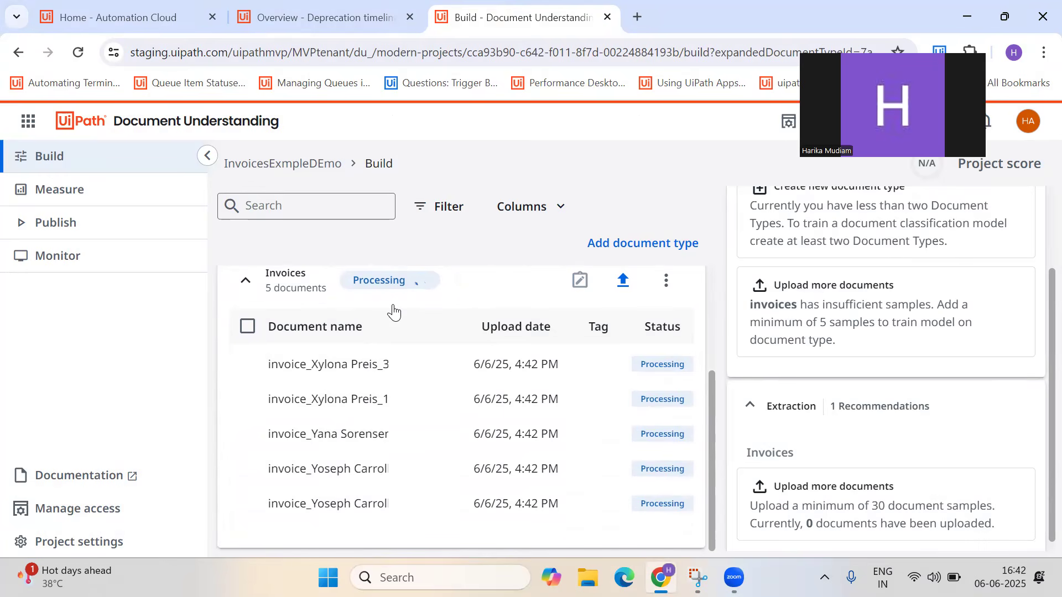
scroll(393, 313, "up", 1)
scroll(863, 279, "up", 1)
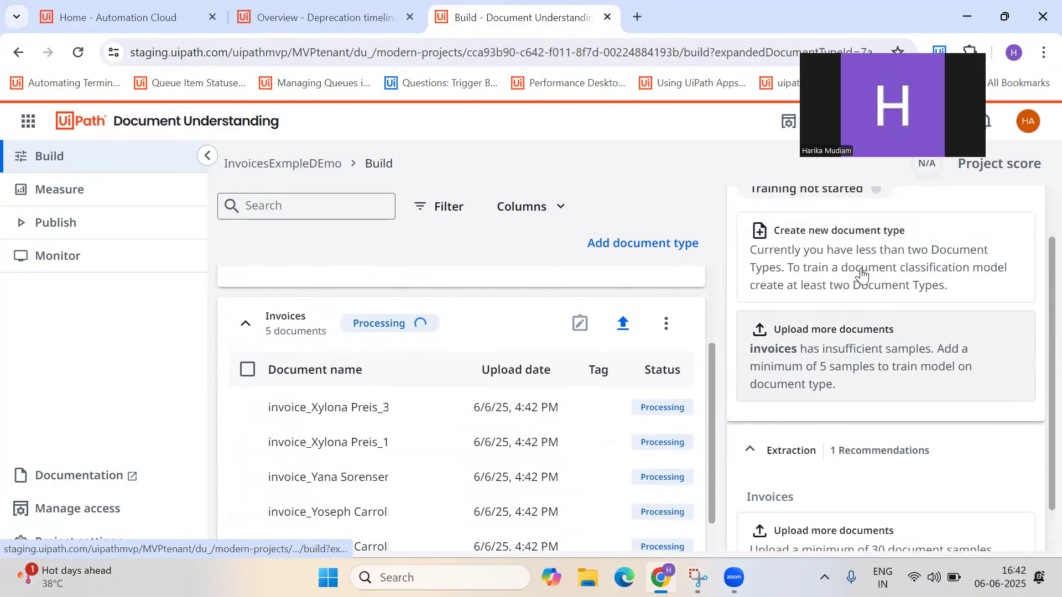
scroll(835, 300, "up", 1)
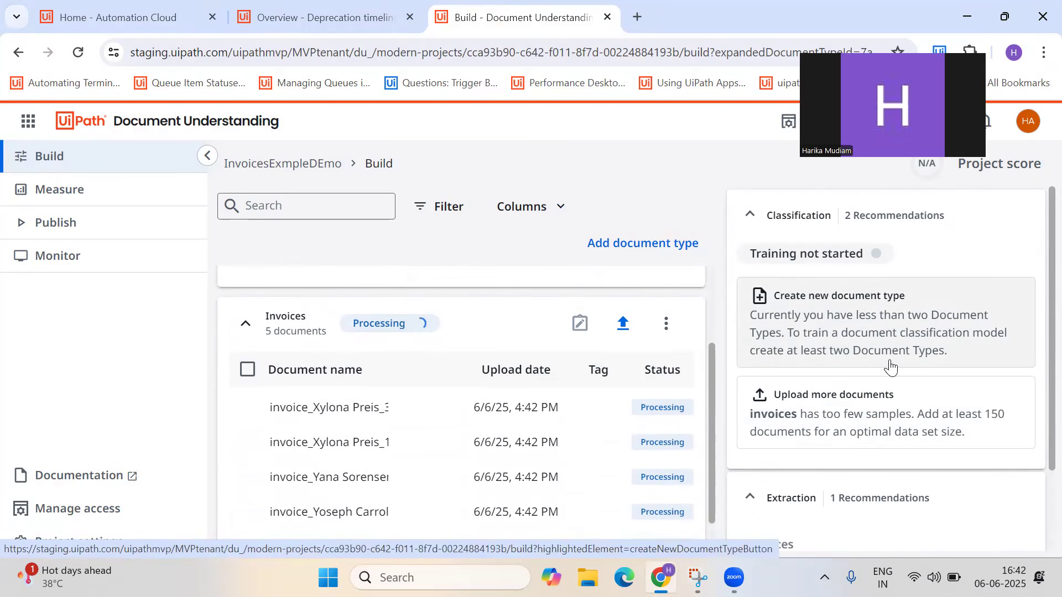
scroll(889, 368, "down", 1)
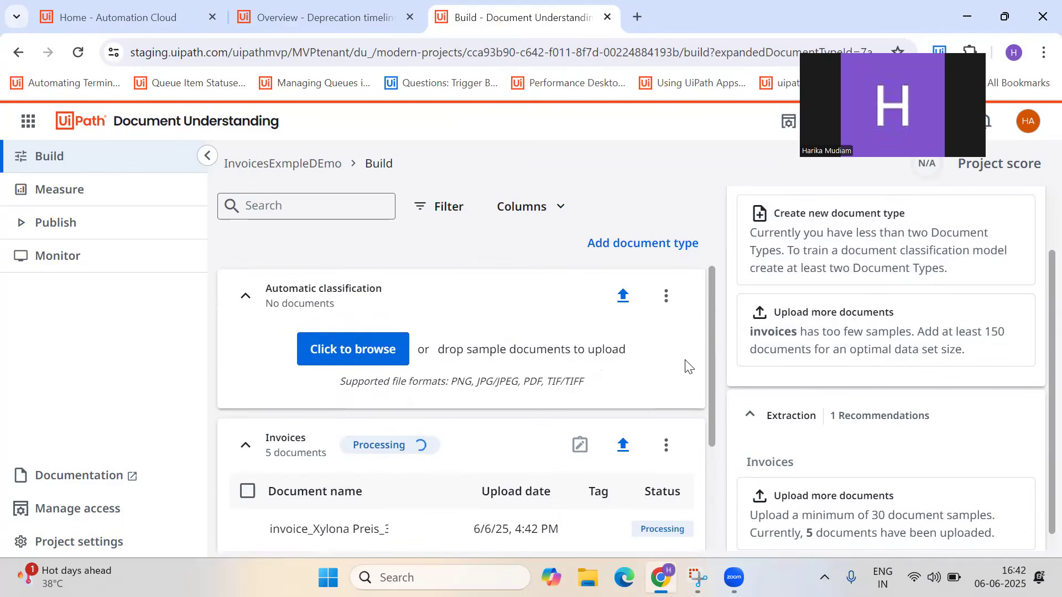
scroll(1012, 369, "down", 1)
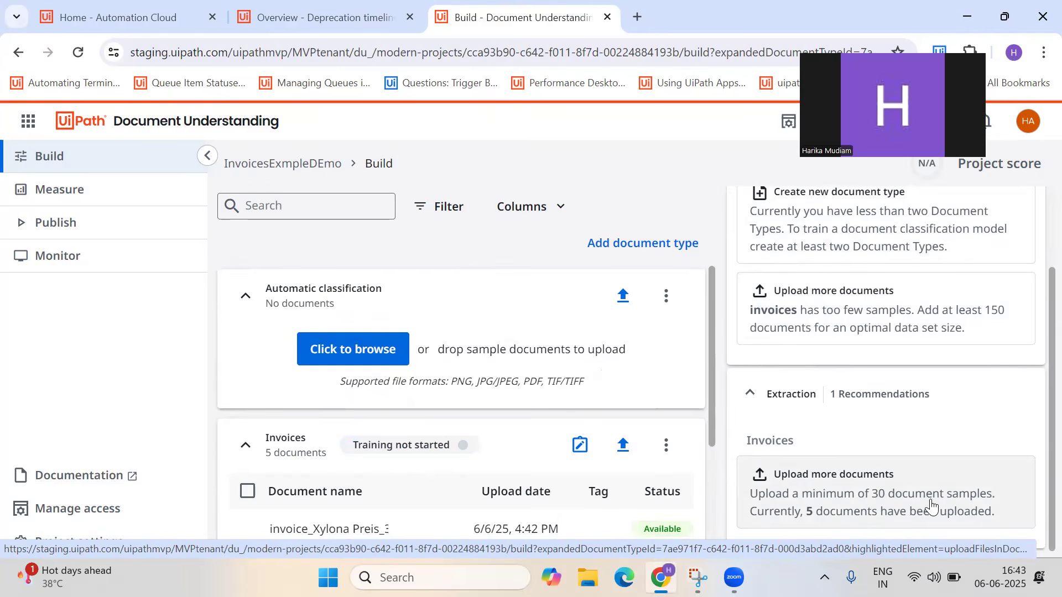
scroll(467, 498, "down", 3)
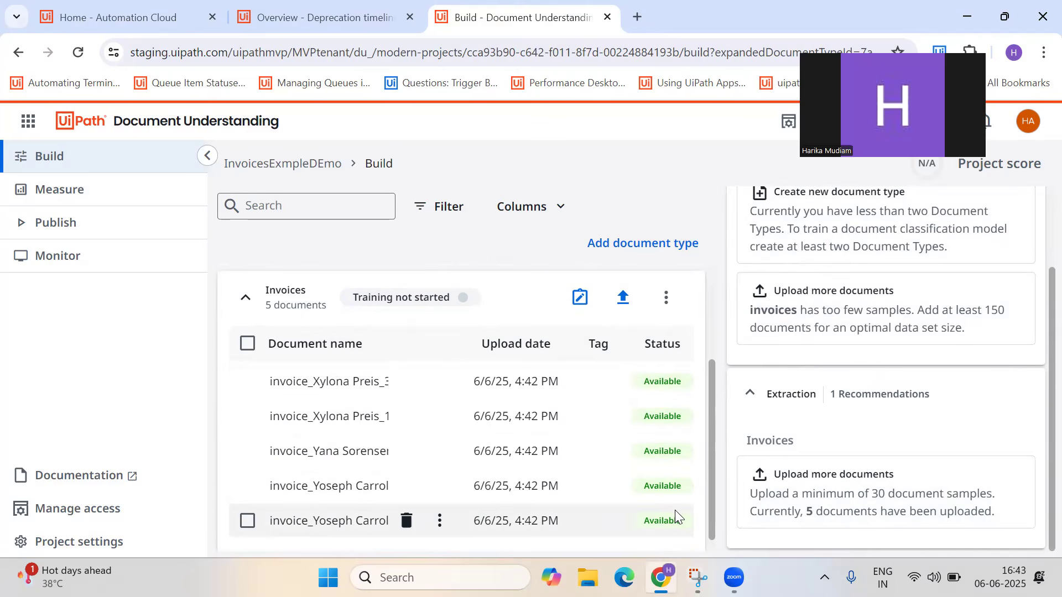
- Open the Invoices document type for annotation and review the sample documents and the first invoice's extraction fields
left_click(575, 302)
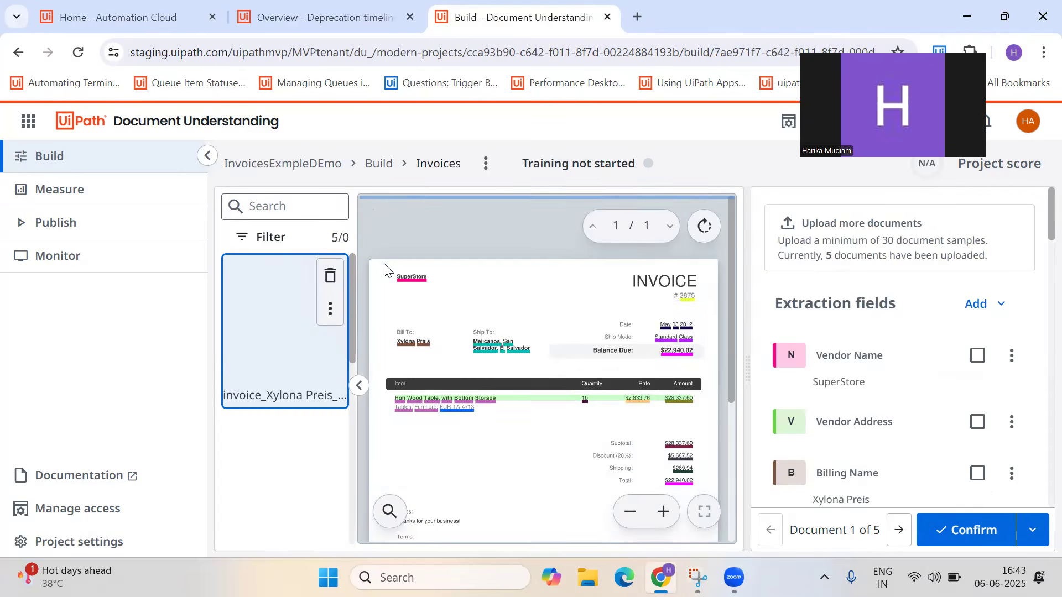
scroll(308, 400, "down", 2)
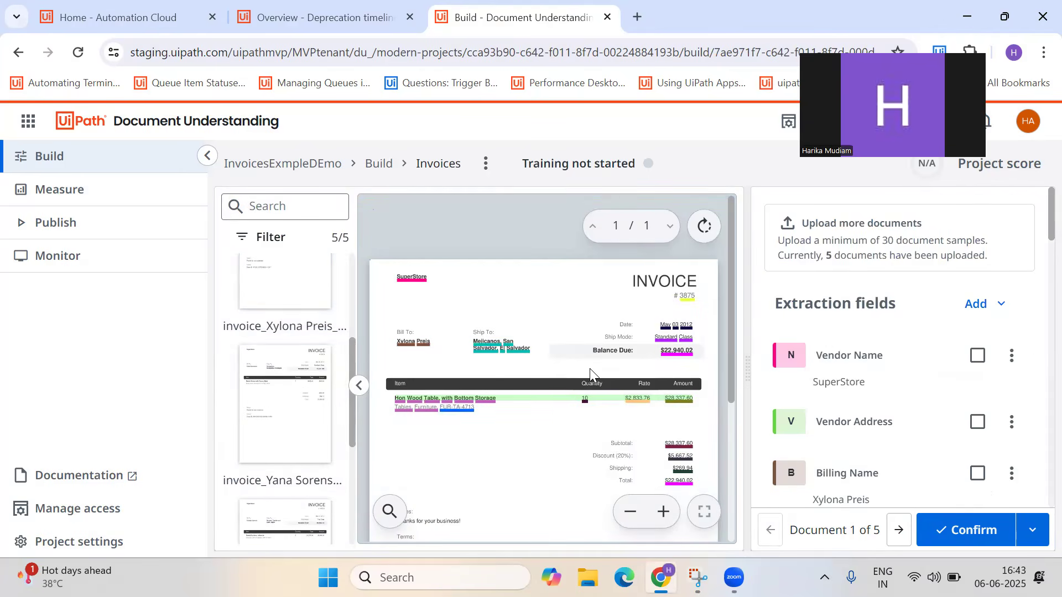
scroll(279, 369, "up", 2)
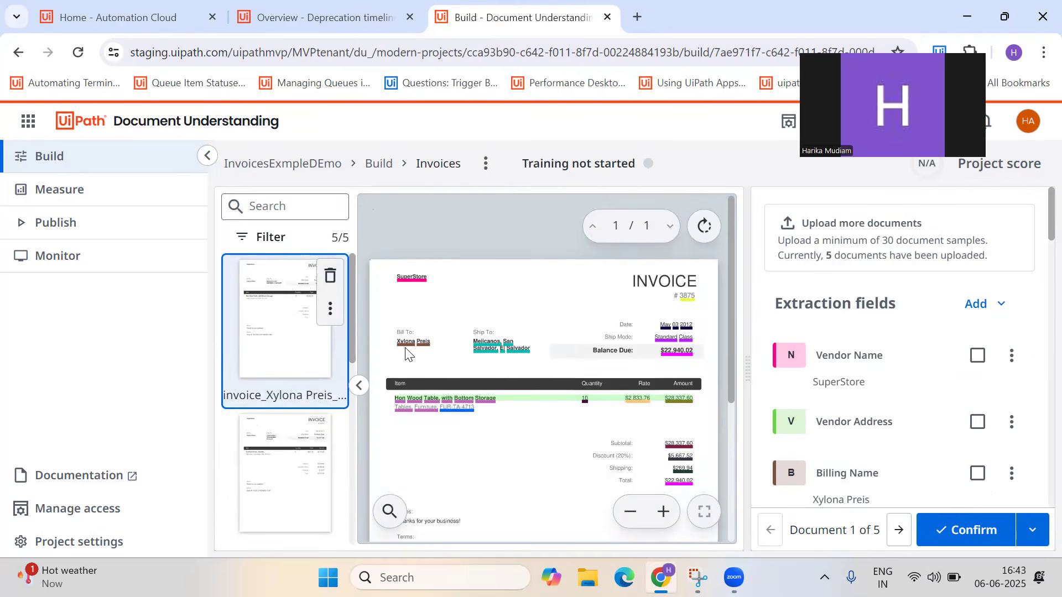
scroll(975, 406, "down", 2)
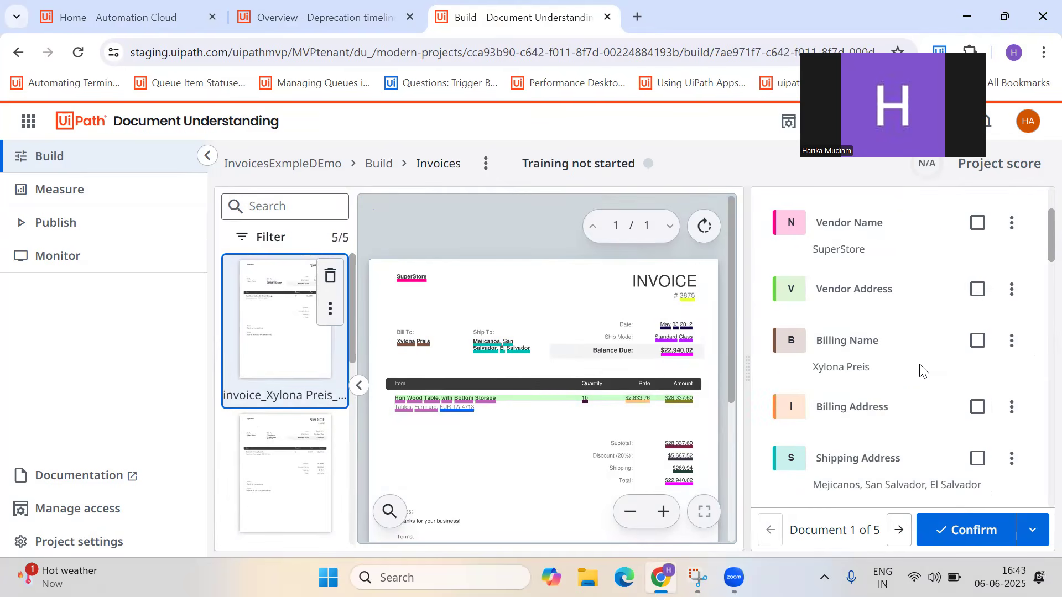
scroll(953, 489, "down", 4)
scroll(952, 494, "down", 5)
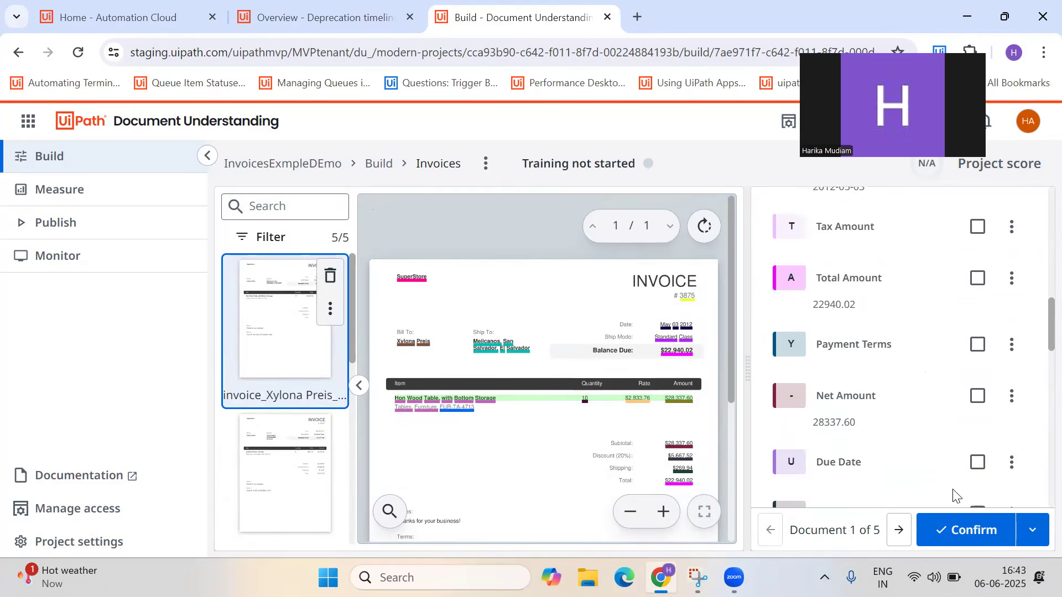
scroll(953, 494, "down", 2)
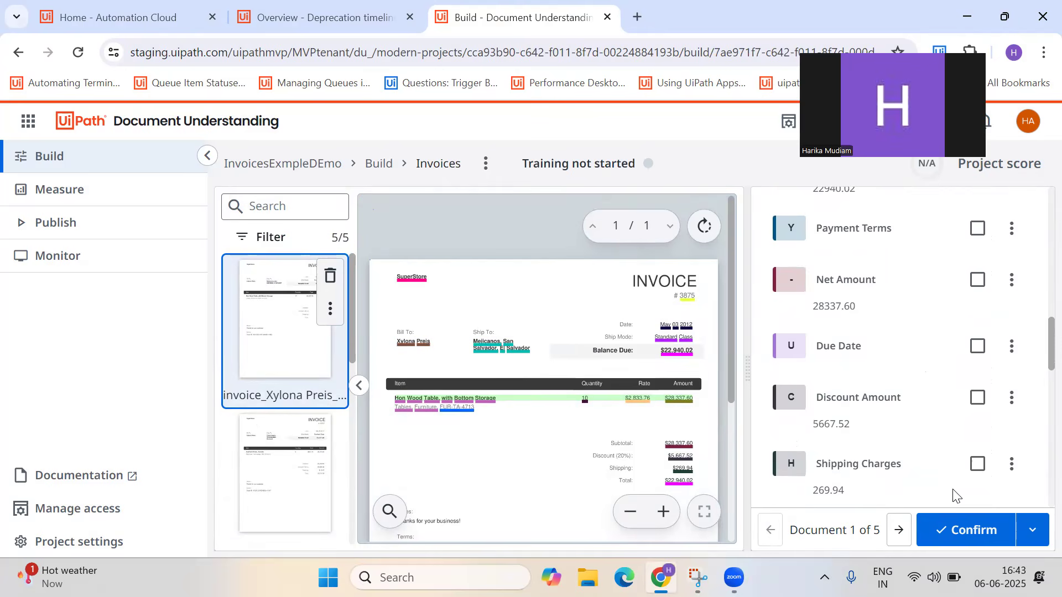
scroll(952, 494, "up", 10)
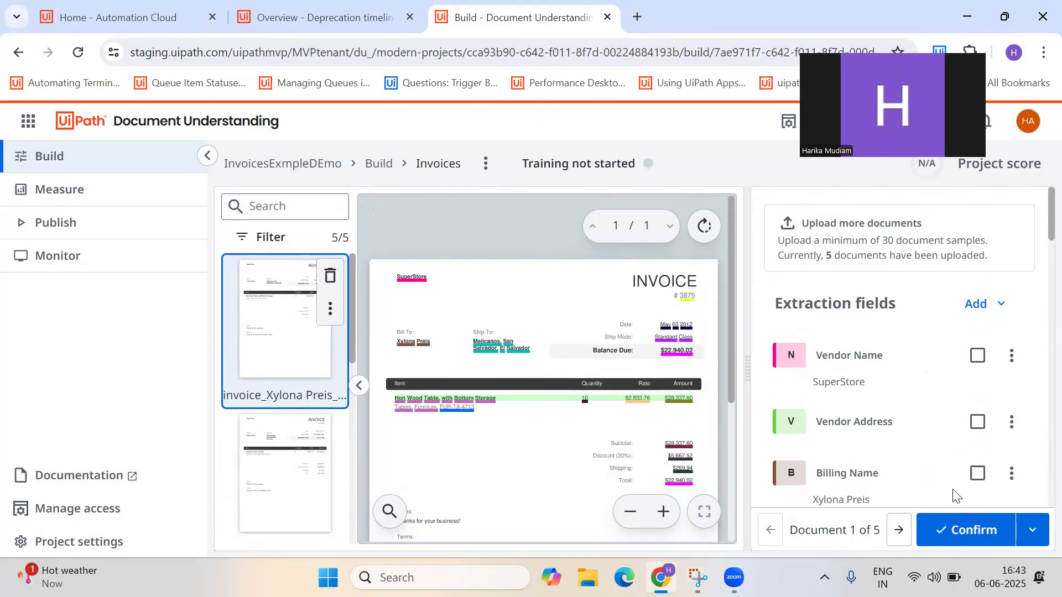
- Delete the Vendor Address and Billing Address extraction fields from the Invoices document type
scroll(953, 494, "down", 2)
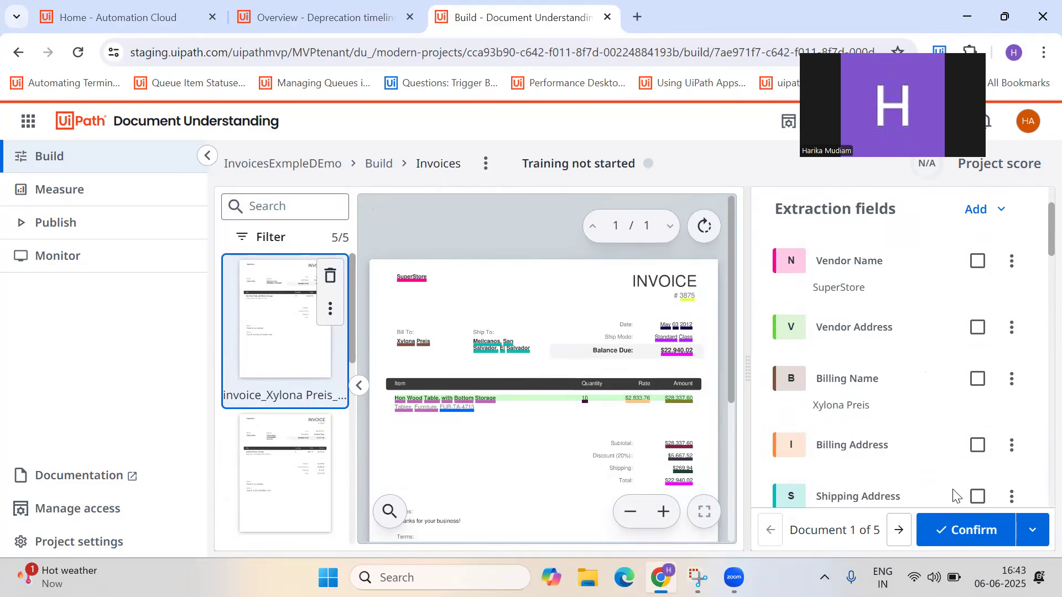
left_click(1012, 328)
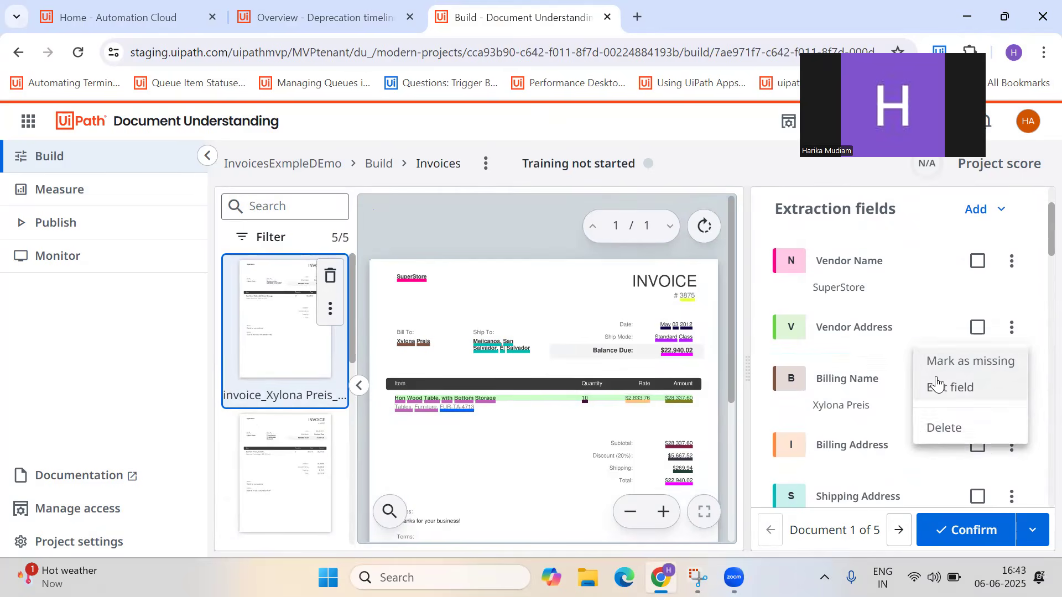
left_click(945, 423)
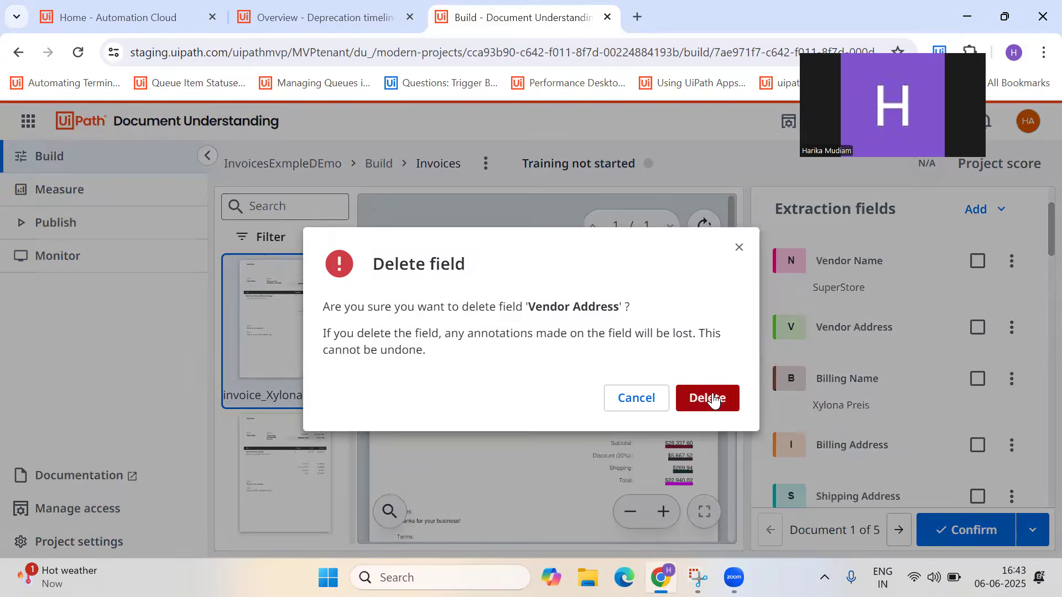
left_click(705, 396)
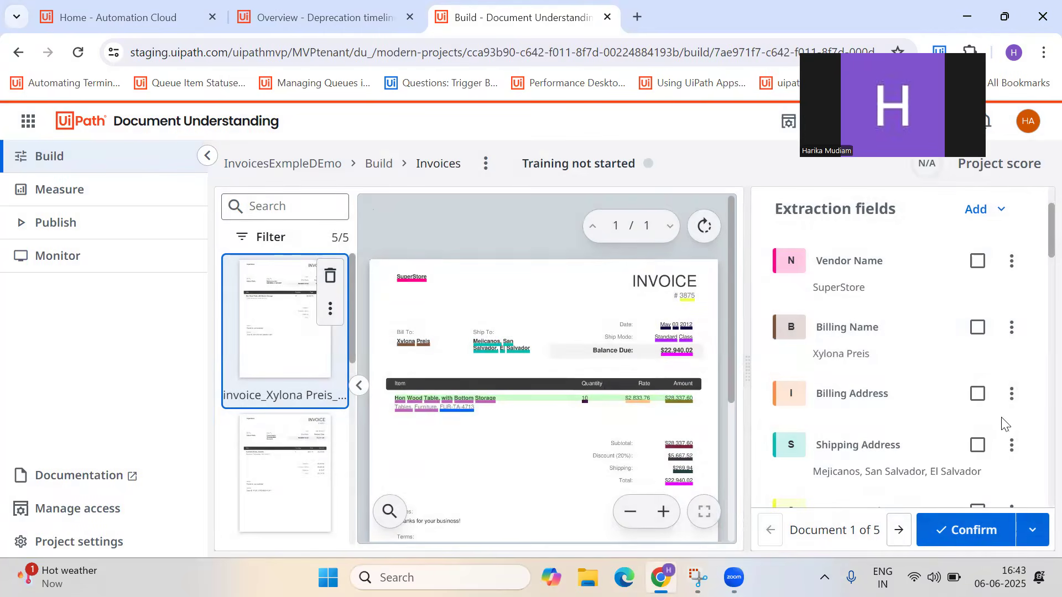
left_click(1012, 394)
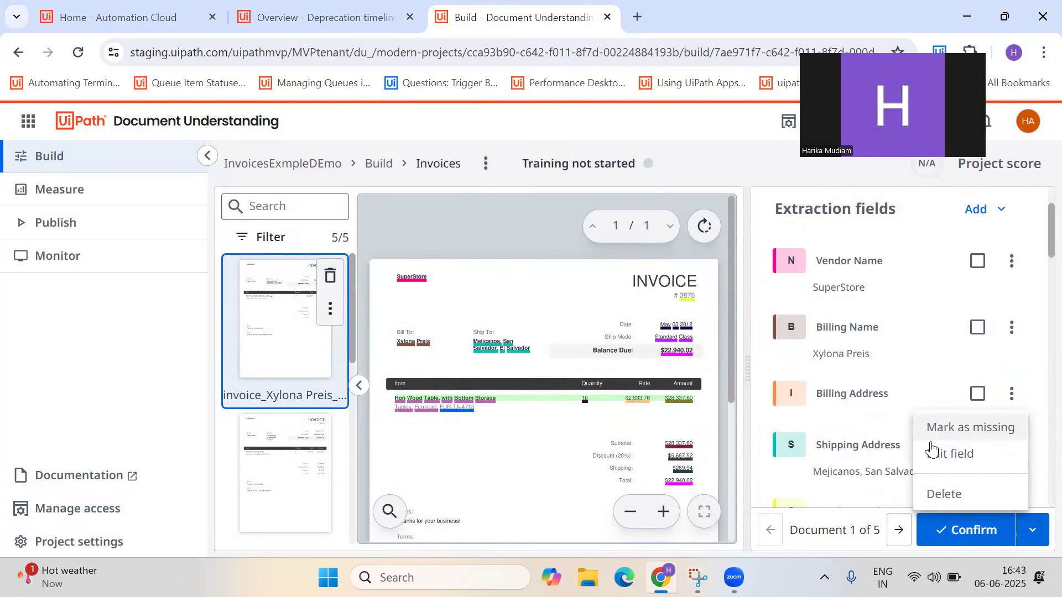
left_click(957, 495)
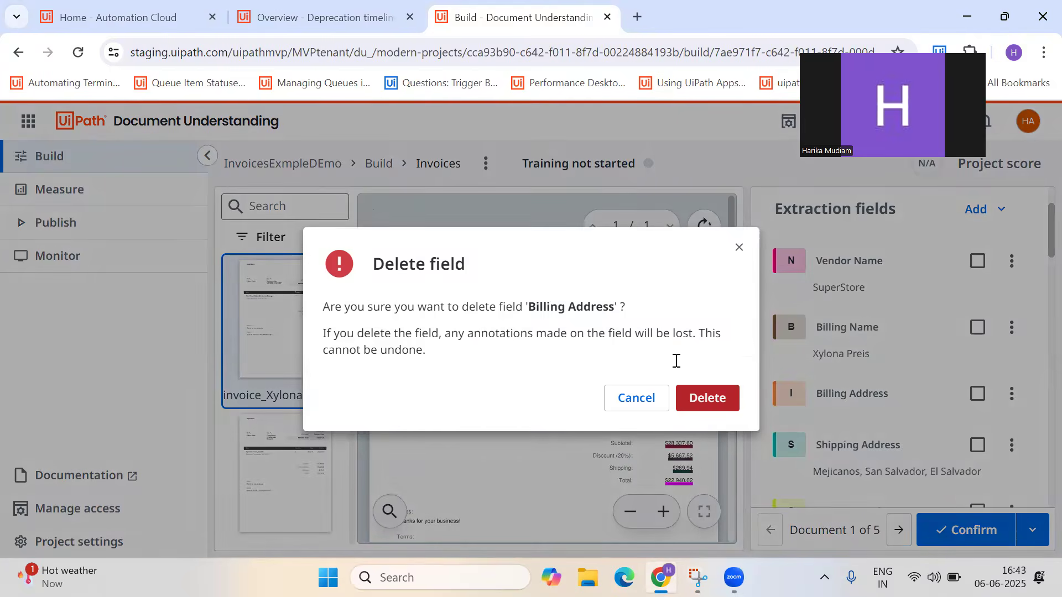
left_click(685, 416)
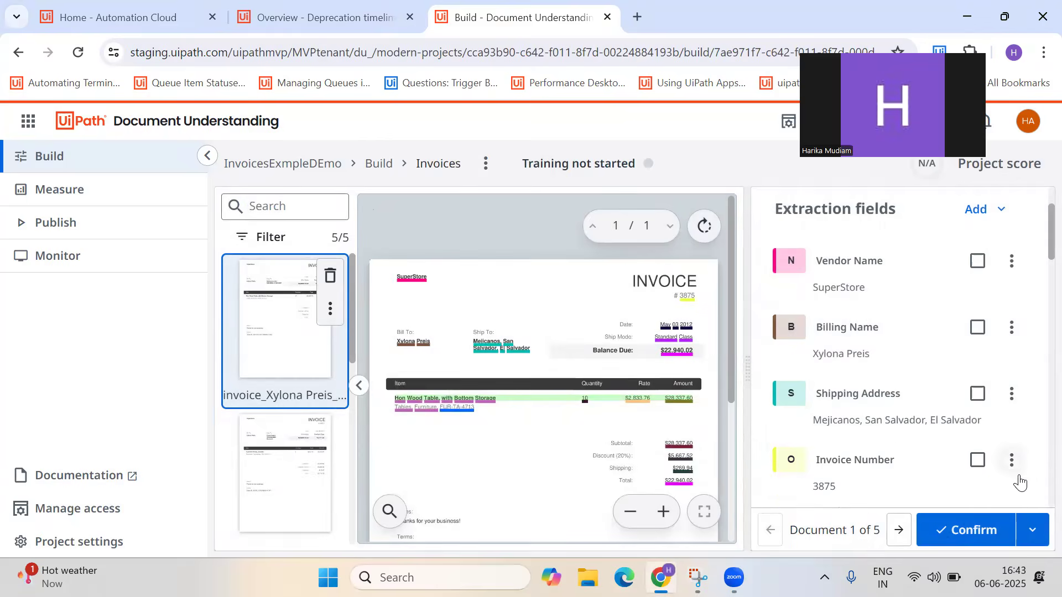
- Delete the Purchase Order Number and Vendor VAT Number extraction fields from the Invoices document type
scroll(1012, 470, "down", 2)
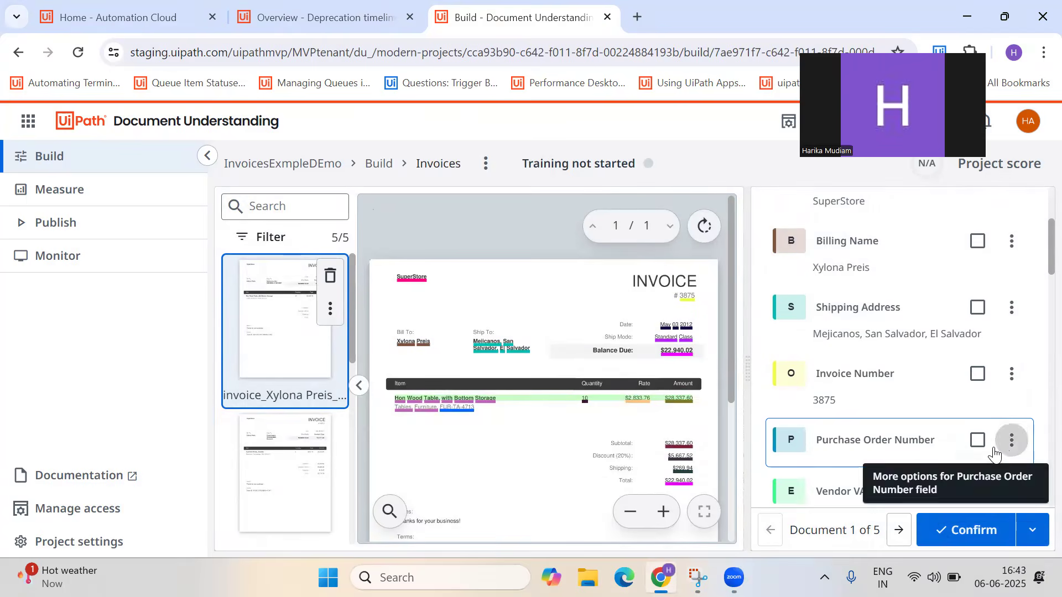
left_click(1012, 441)
left_click(933, 539)
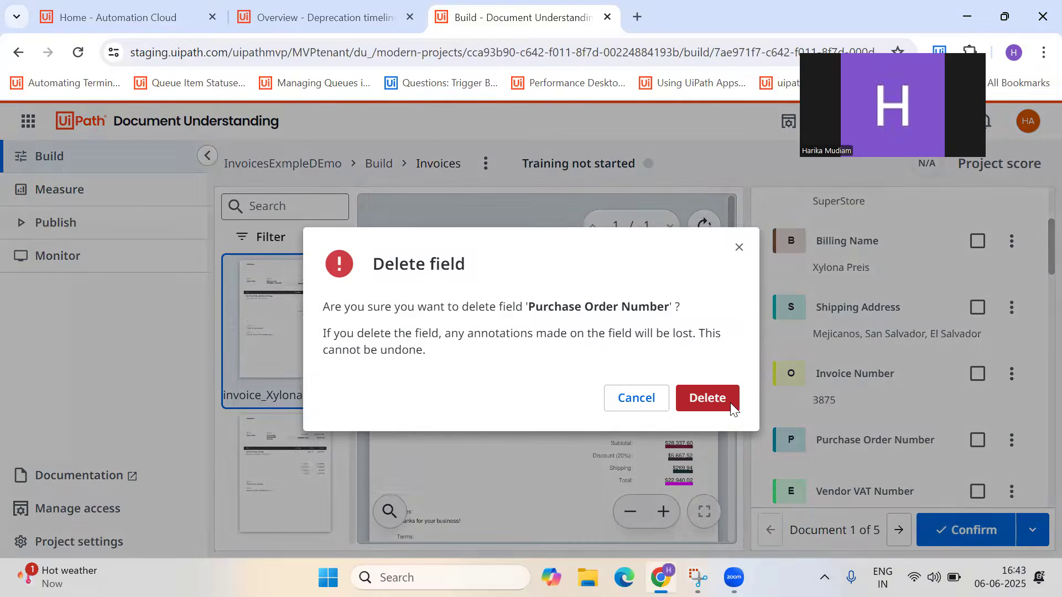
left_click(729, 403)
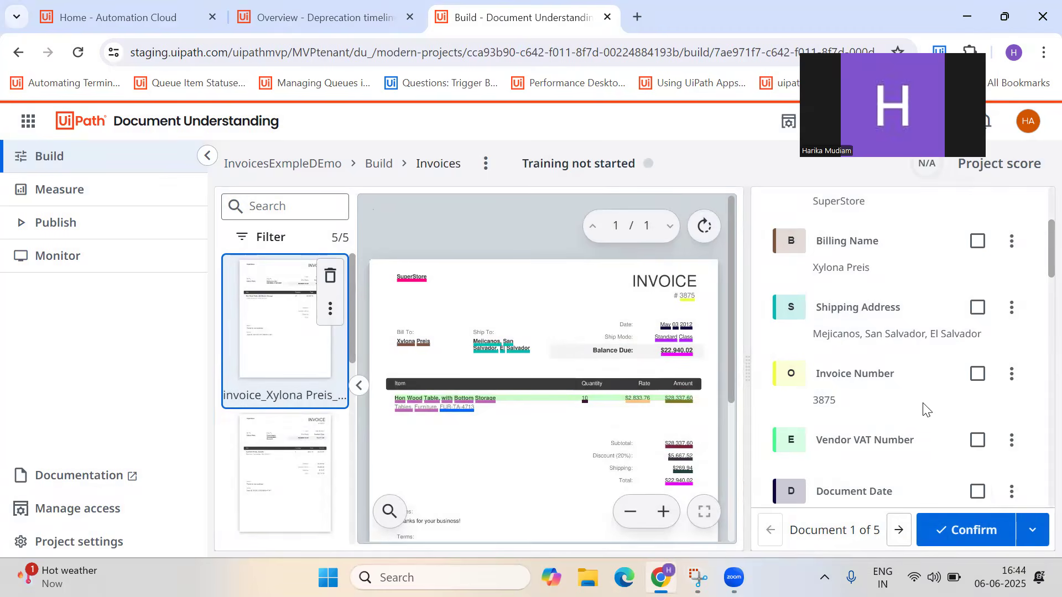
scroll(925, 408, "down", 3)
left_click(1021, 326)
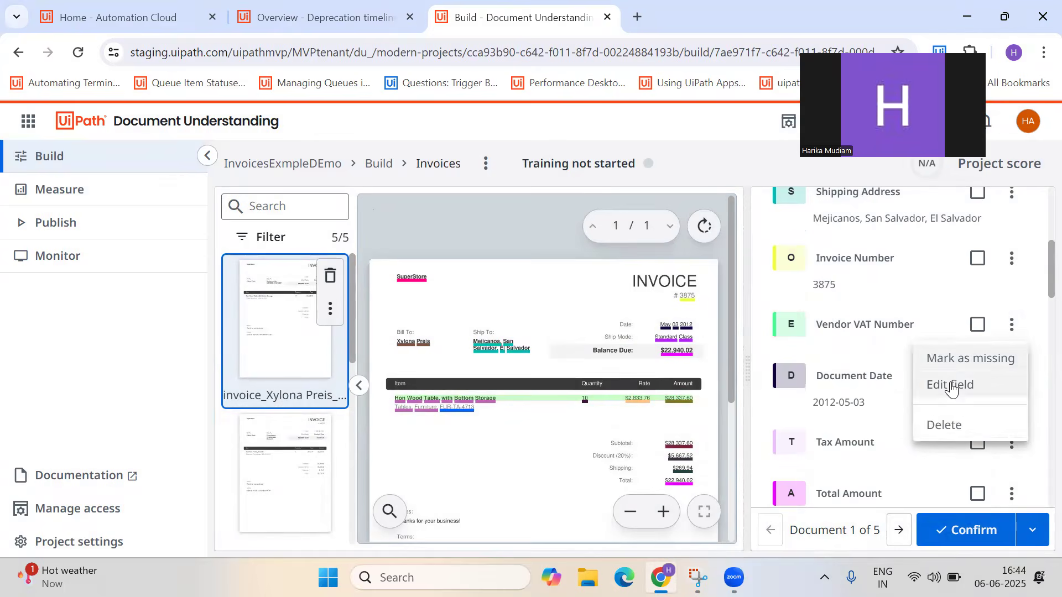
left_click(935, 425)
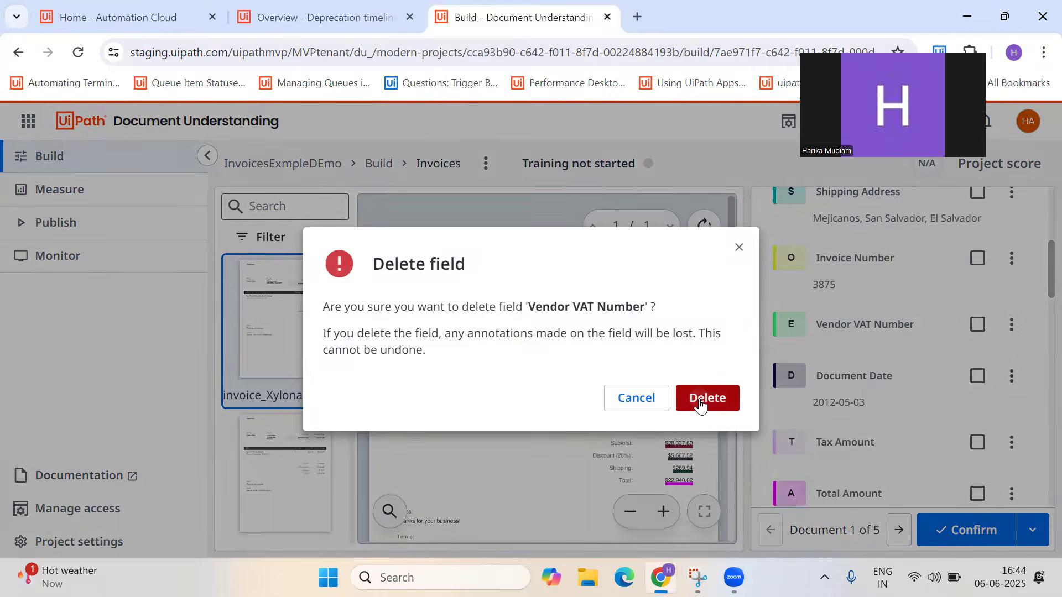
left_click(701, 405)
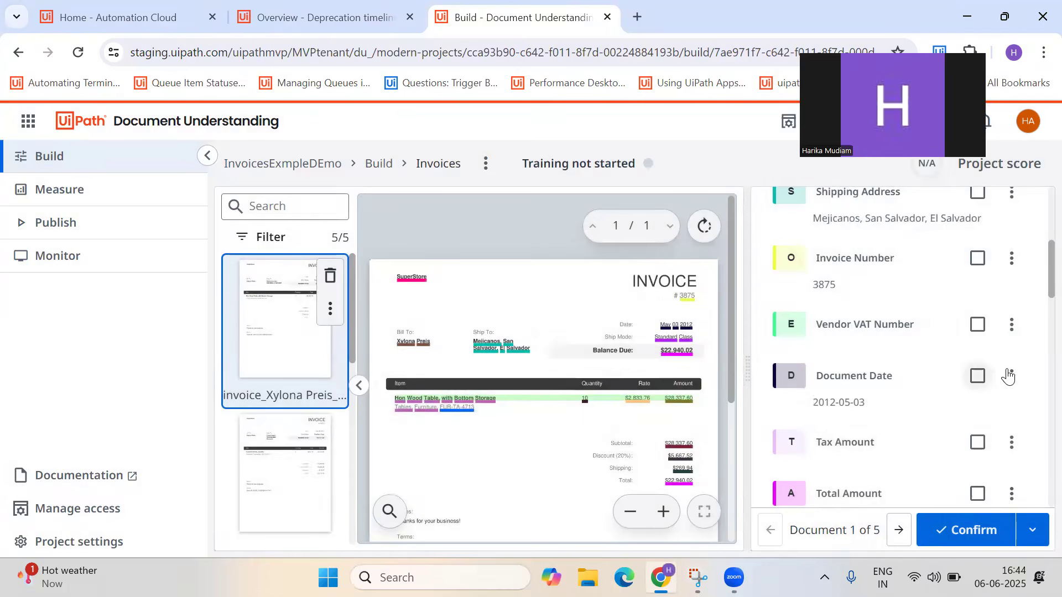
- Delete the Document Date extraction field from the Invoices document type
left_click(1011, 325)
left_click(941, 426)
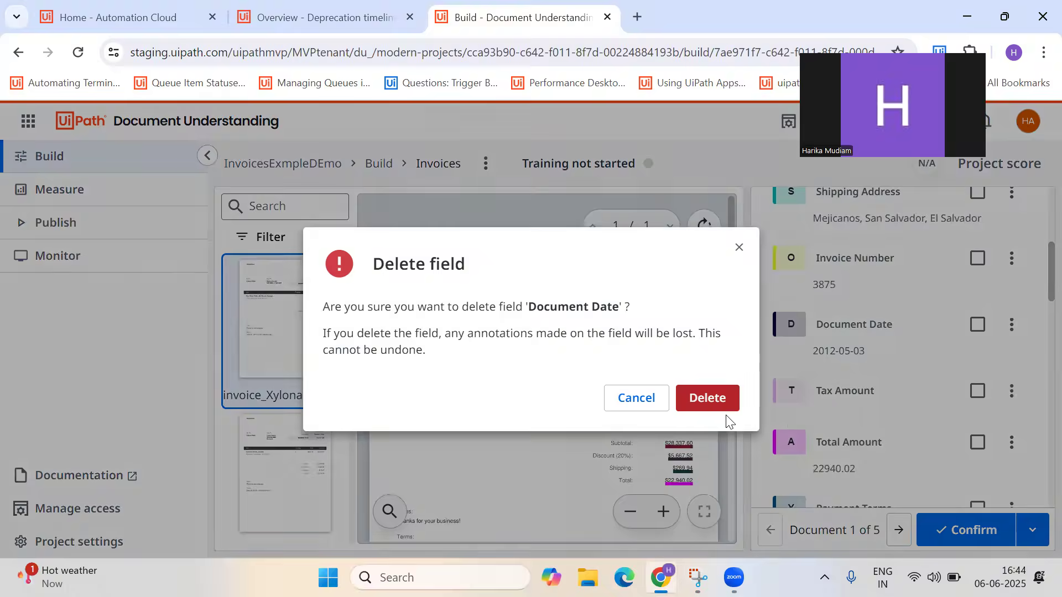
left_click(700, 394)
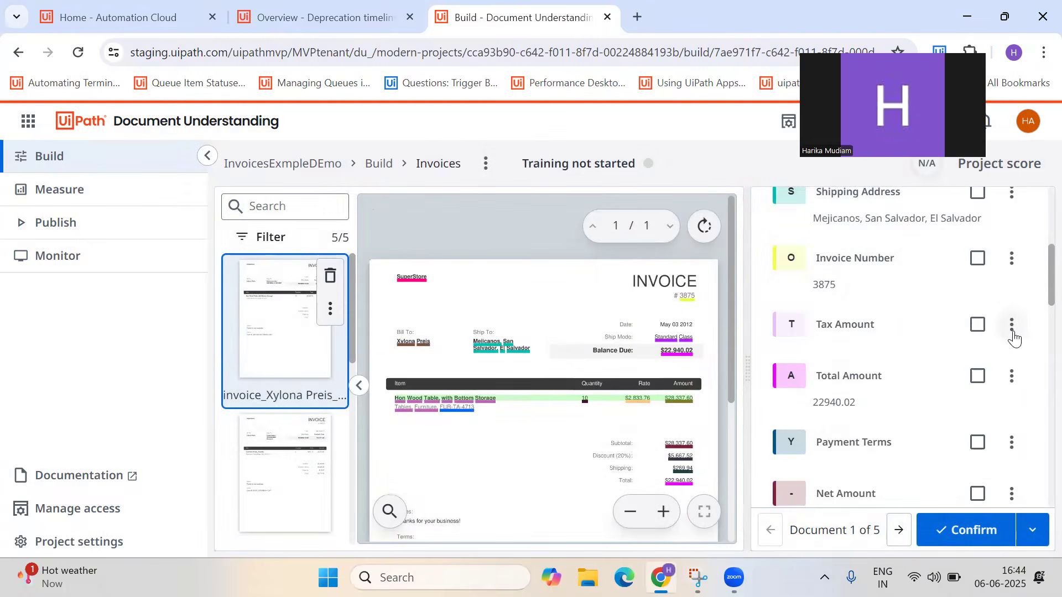
- Delete the Tax Amount extraction field from the Invoices document type
left_click(1012, 326)
left_click(937, 427)
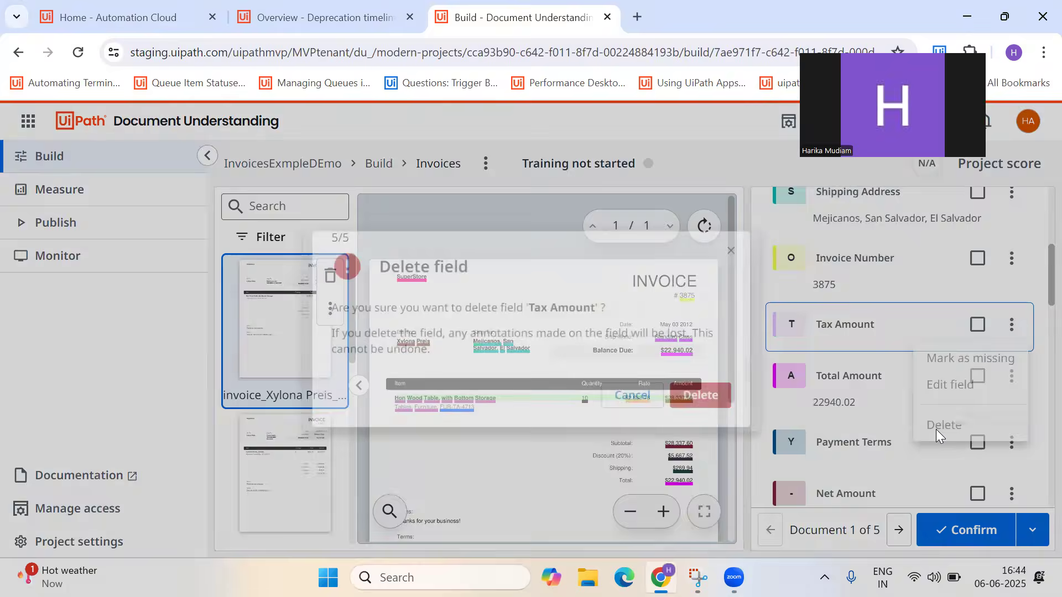
left_click(701, 395)
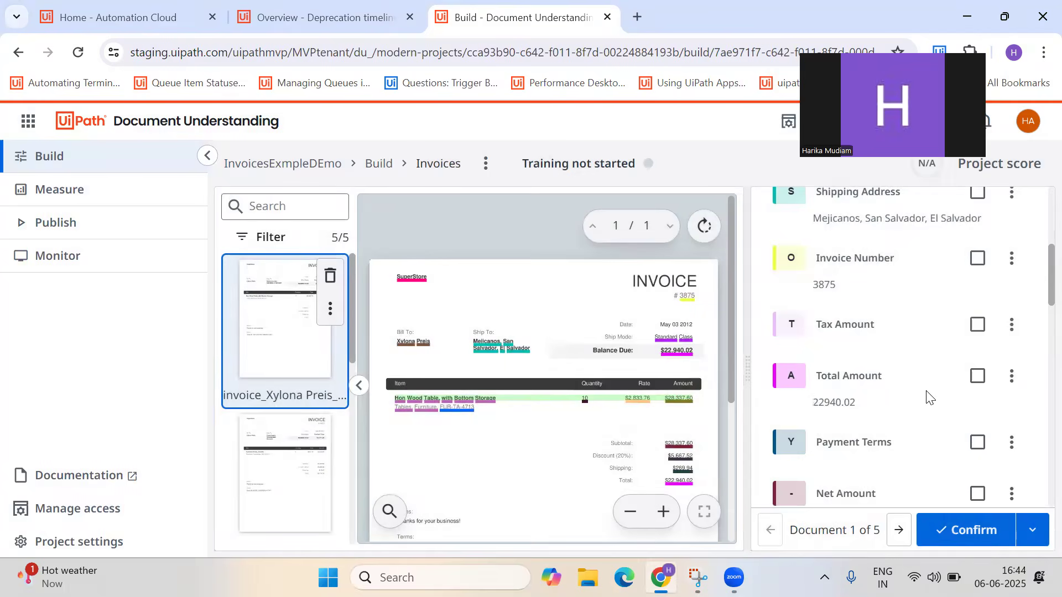
- Mark the Total Amount and Payment Terms fields as confirmed on the first invoice and check the document confirmation options
left_click(977, 332)
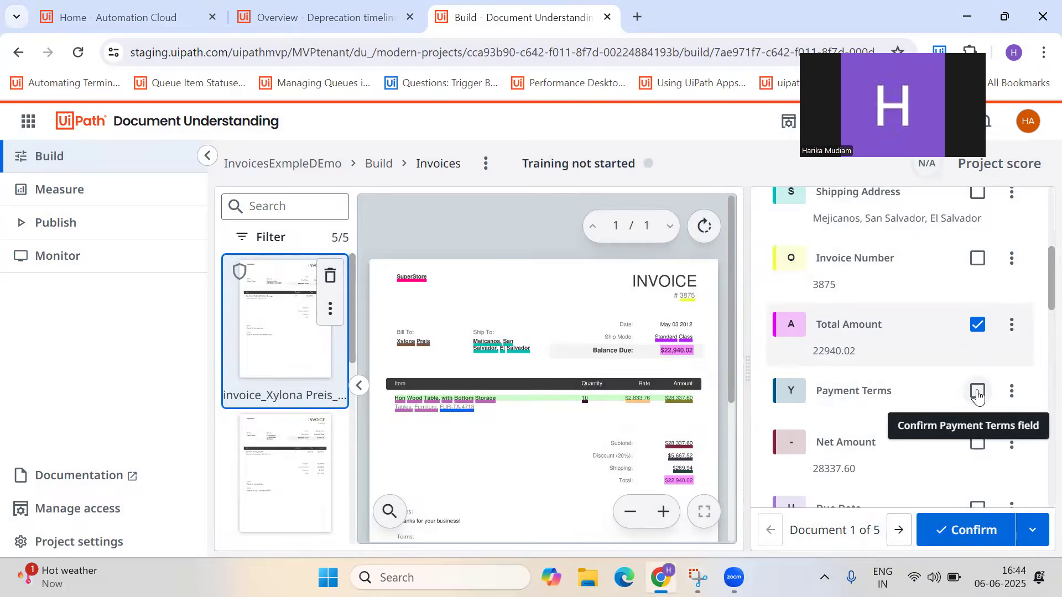
left_click(977, 393)
left_click(1034, 530)
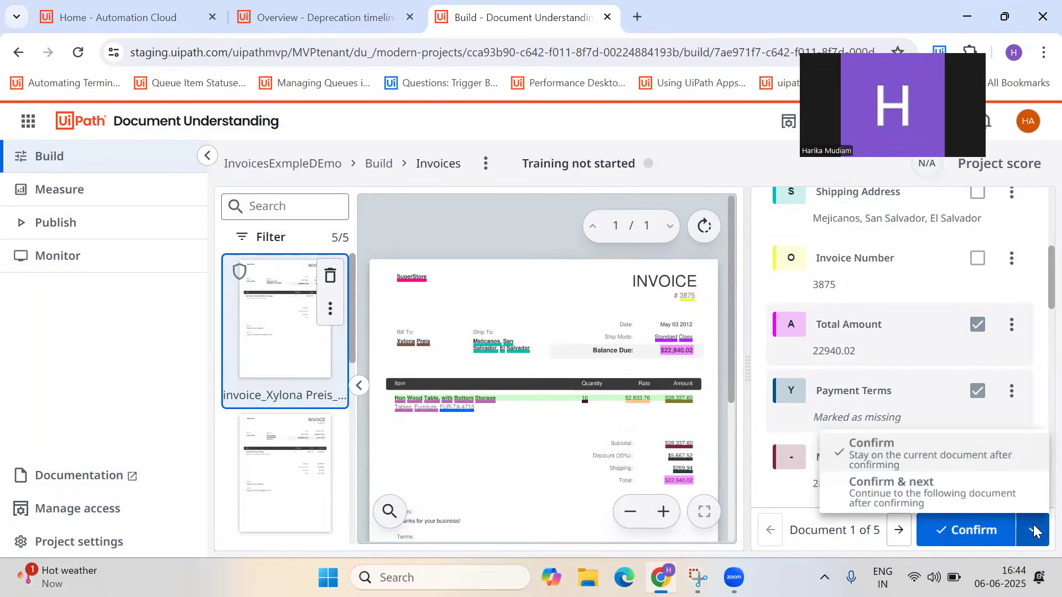
left_click(1012, 327)
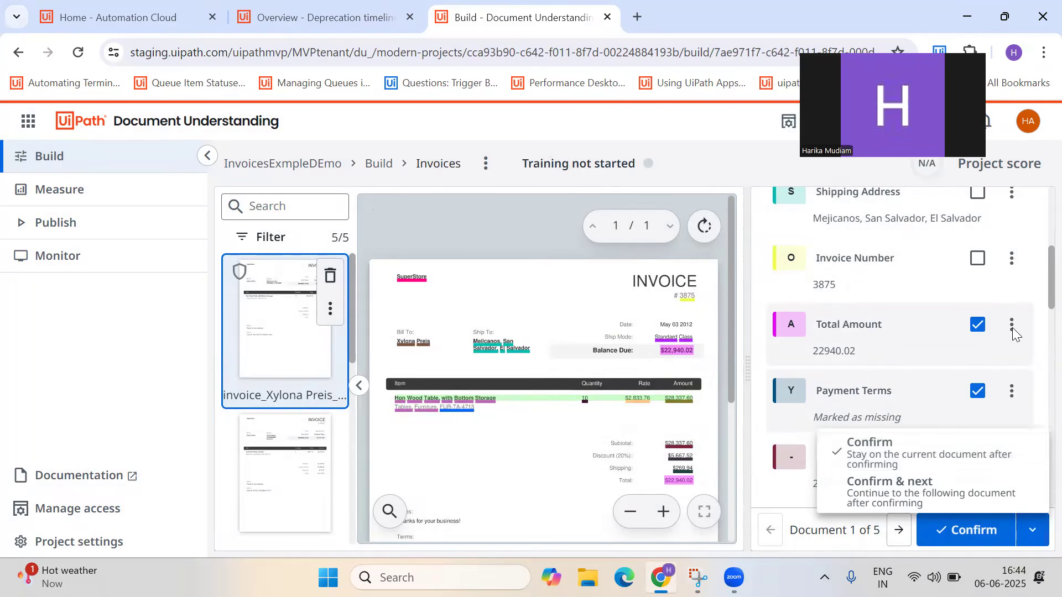
- Delete the Total Amount and Payment Terms extraction fields from the Invoices document type
left_click(1012, 328)
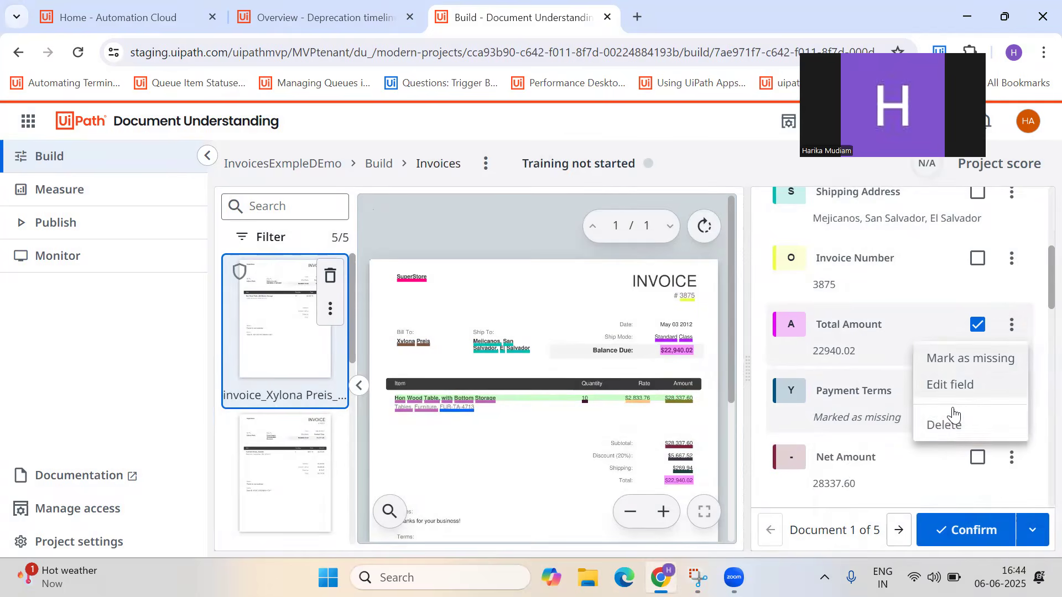
left_click(941, 425)
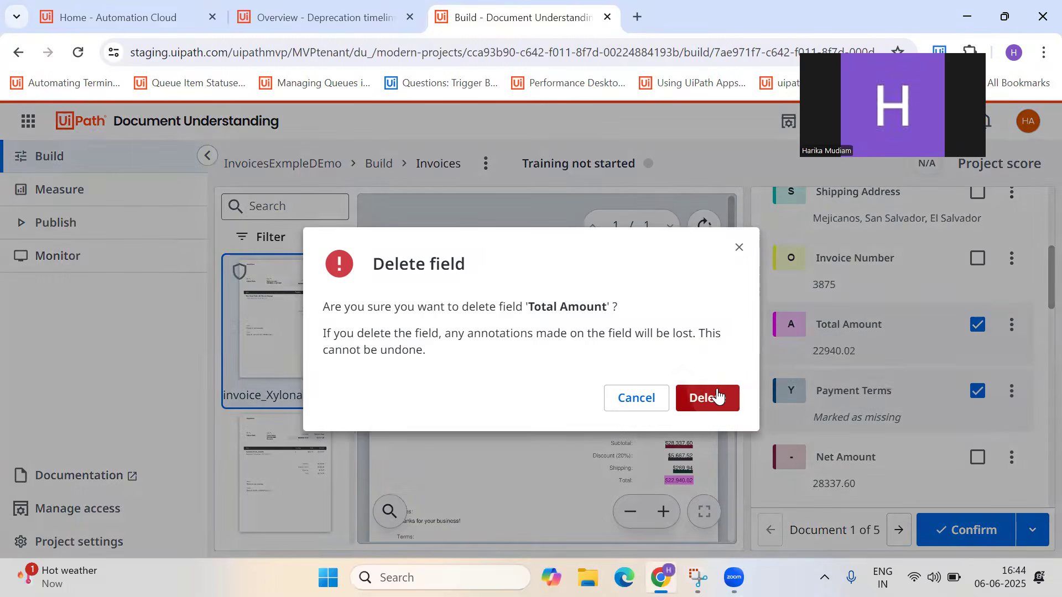
left_click(717, 388)
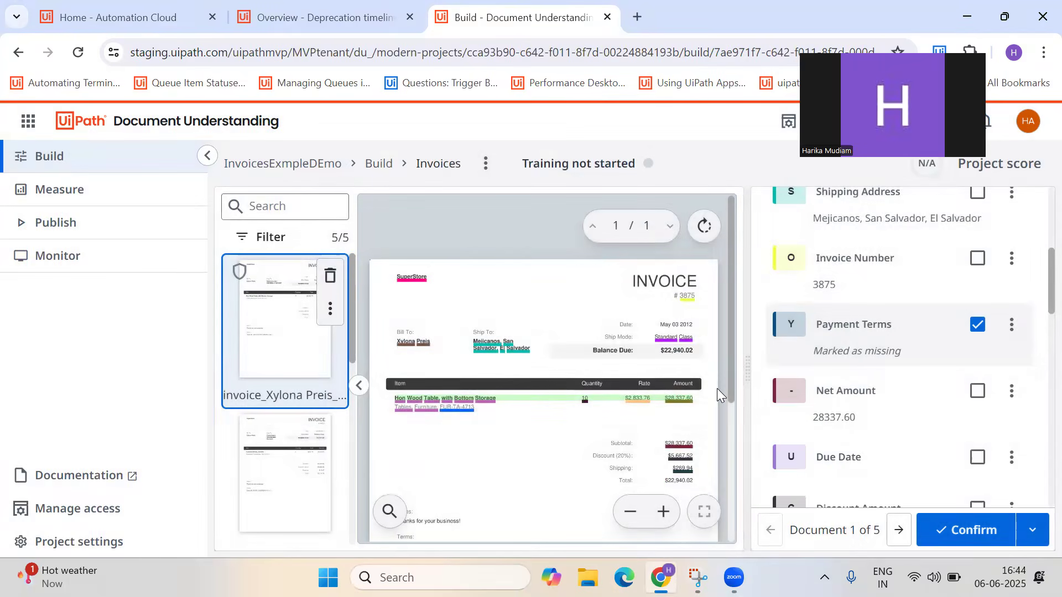
left_click(1012, 326)
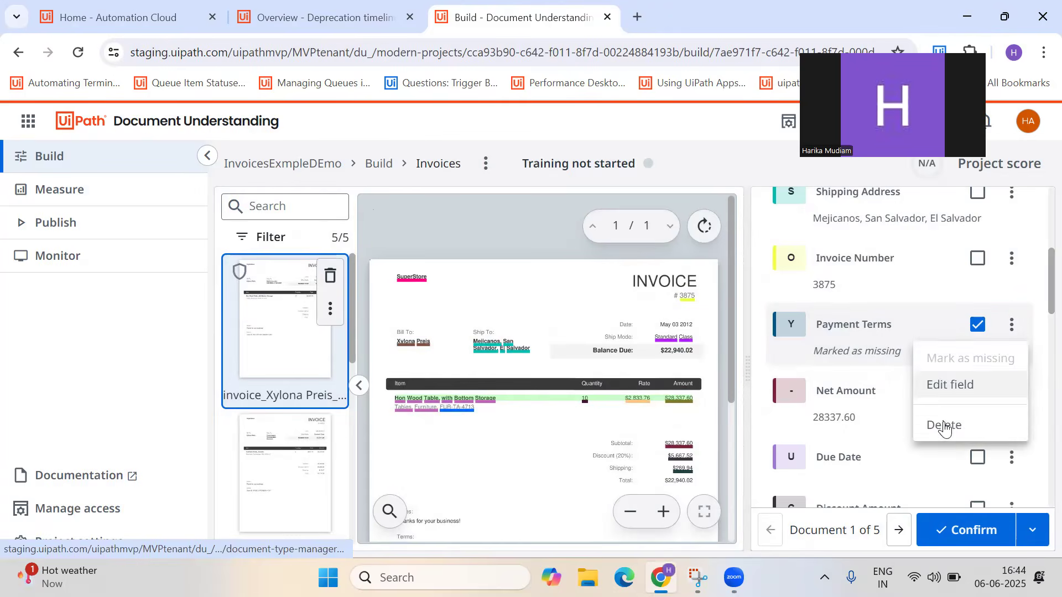
left_click(945, 426)
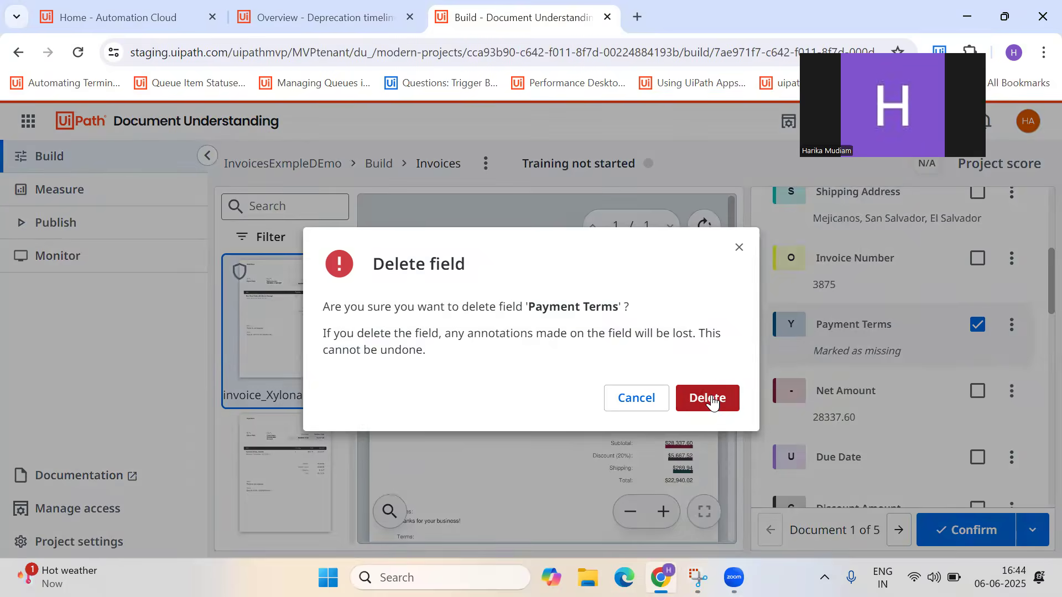
left_click(712, 399)
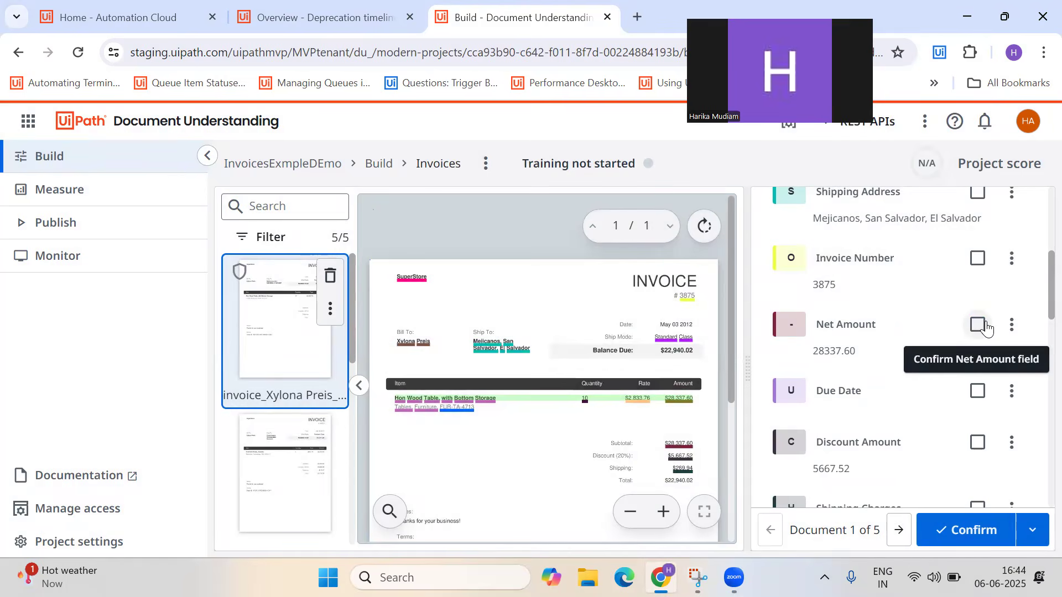
- Delete the Bank Account Number and Bank Name extraction fields from the Invoices document type
scroll(1017, 291, "down", 10)
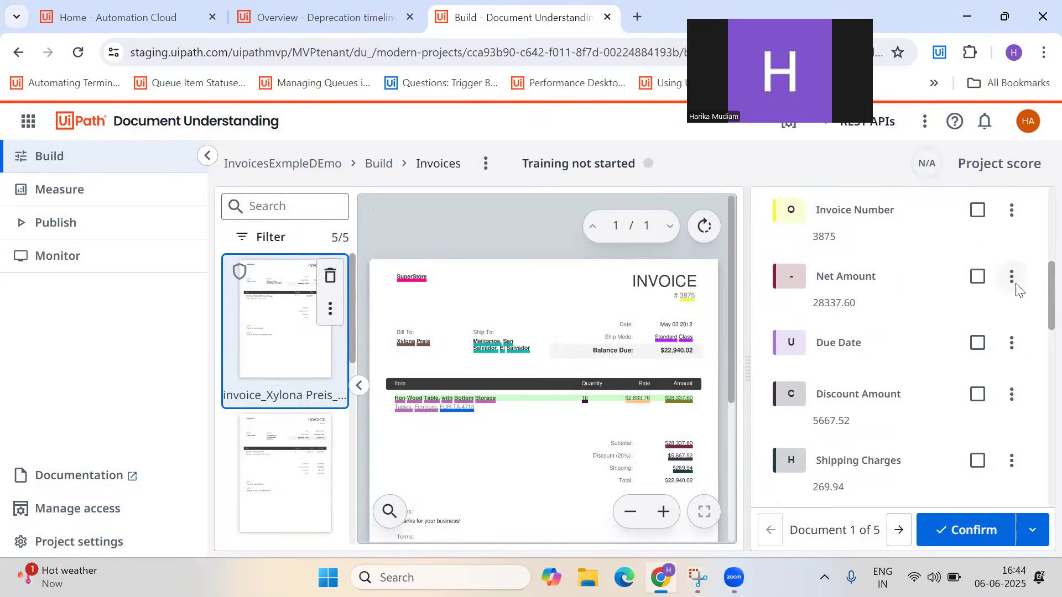
scroll(1016, 291, "down", 1)
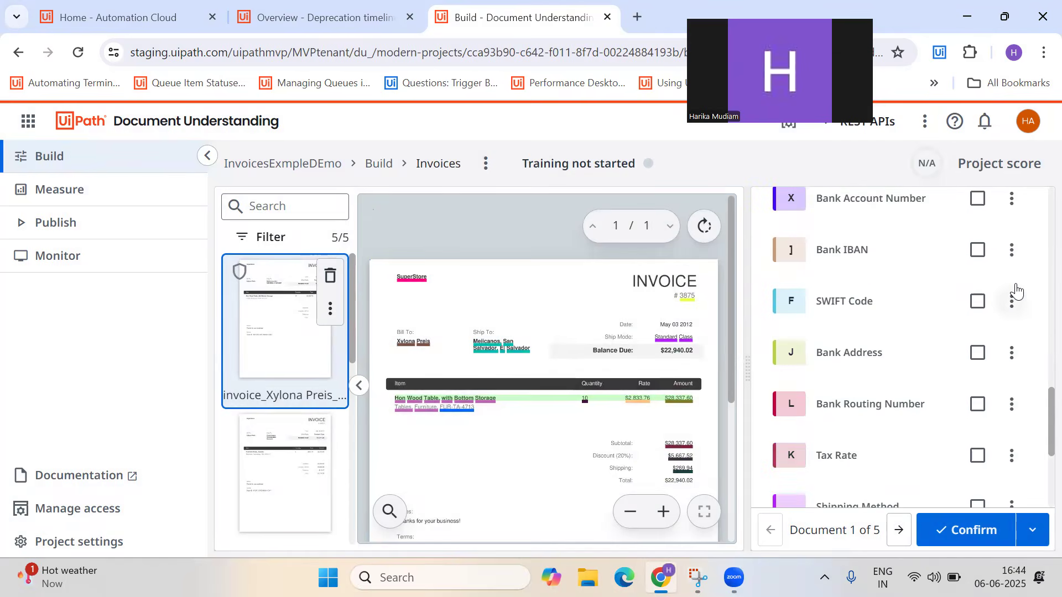
left_click(1012, 199)
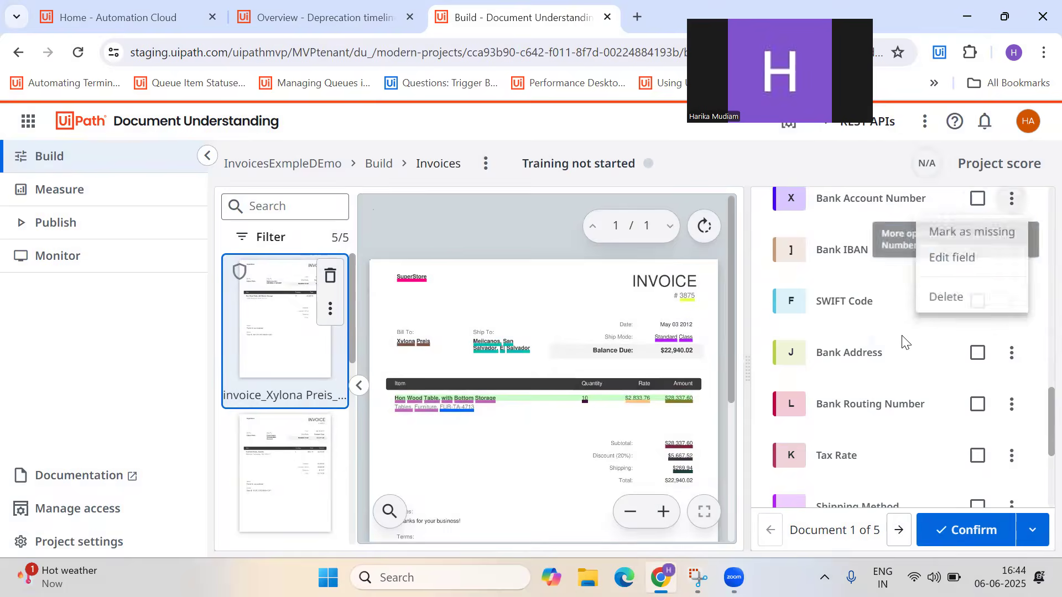
left_click(945, 297)
left_click(708, 397)
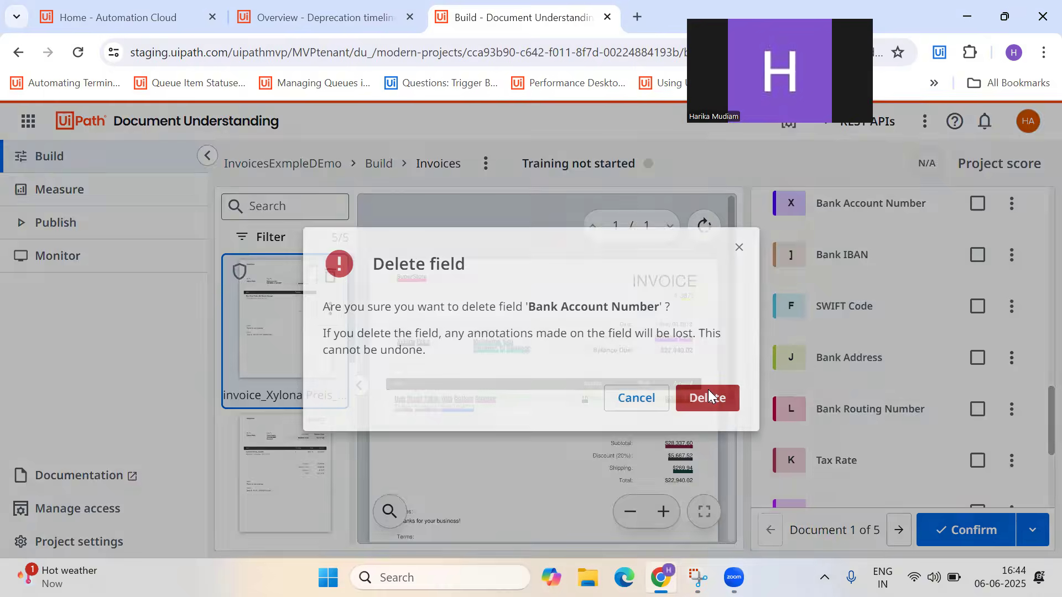
left_click(1012, 204)
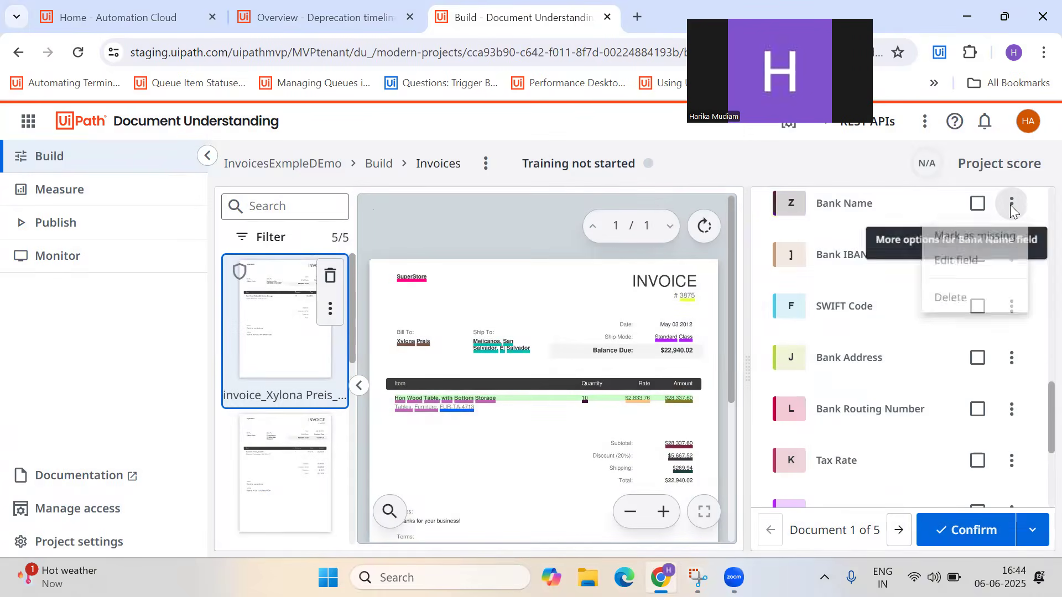
left_click(955, 306)
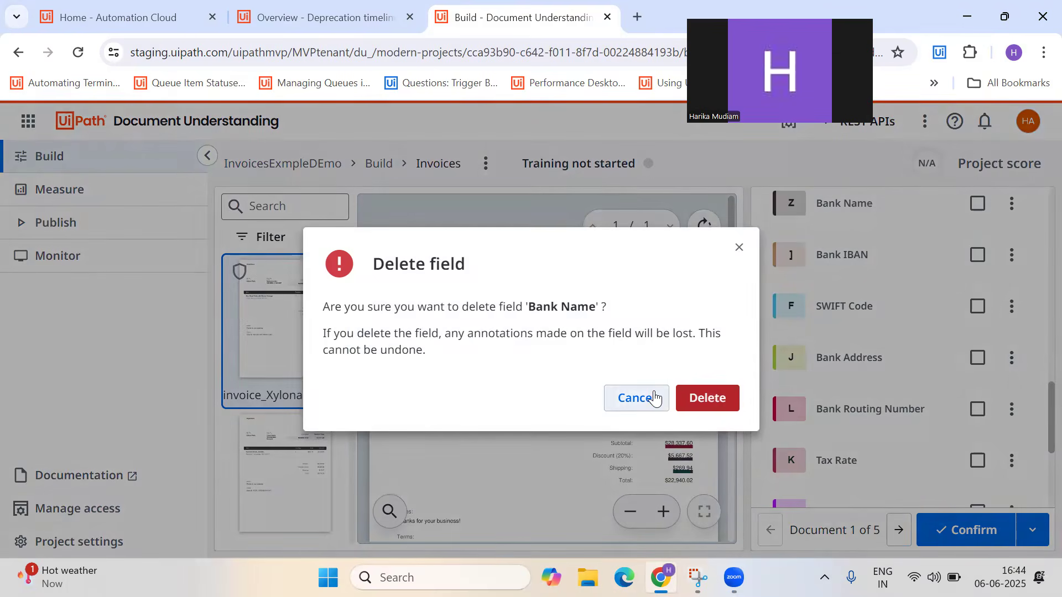
left_click(726, 398)
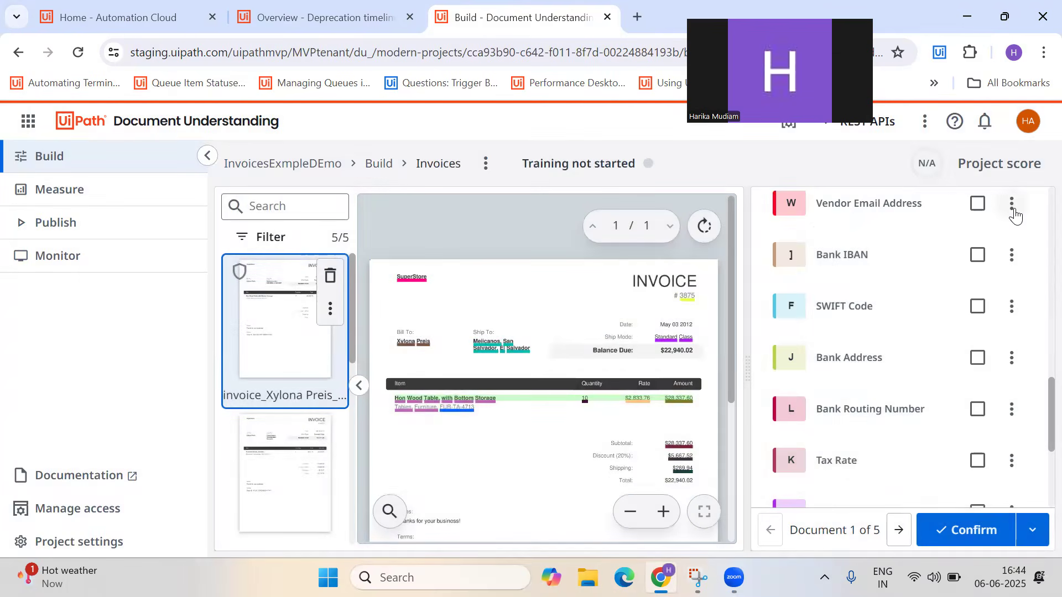
- Delete the Vendor Email Address and Shipping Date extraction fields from the Invoices document type
left_click(1012, 205)
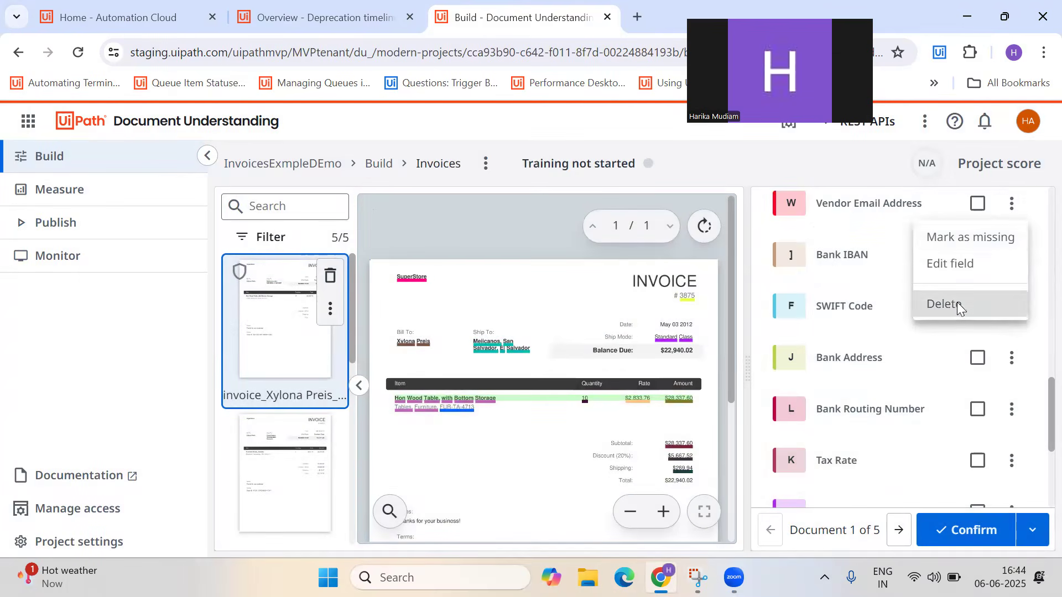
left_click(957, 303)
left_click(724, 399)
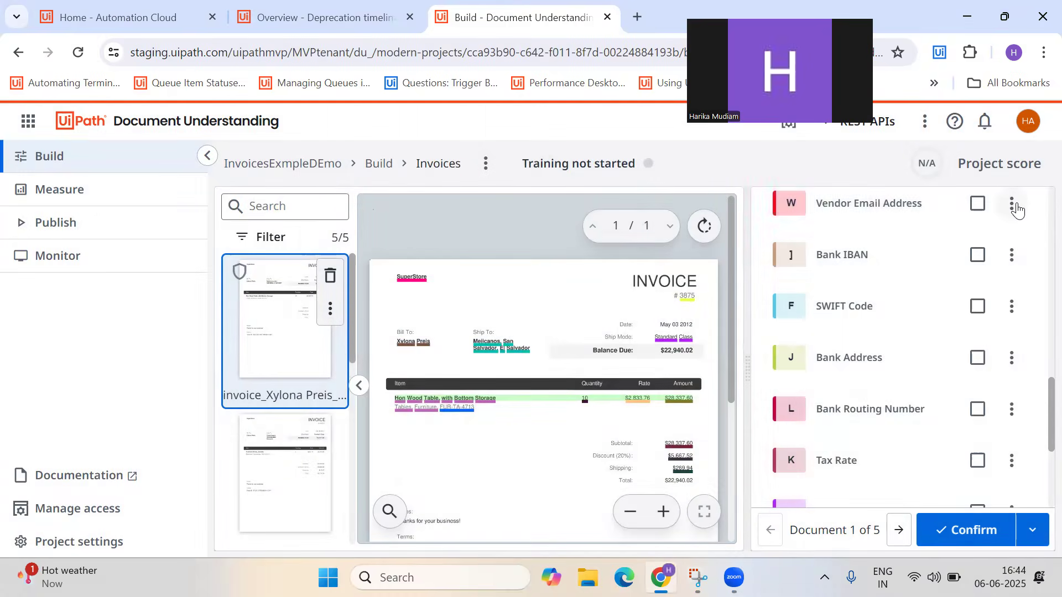
left_click(1013, 204)
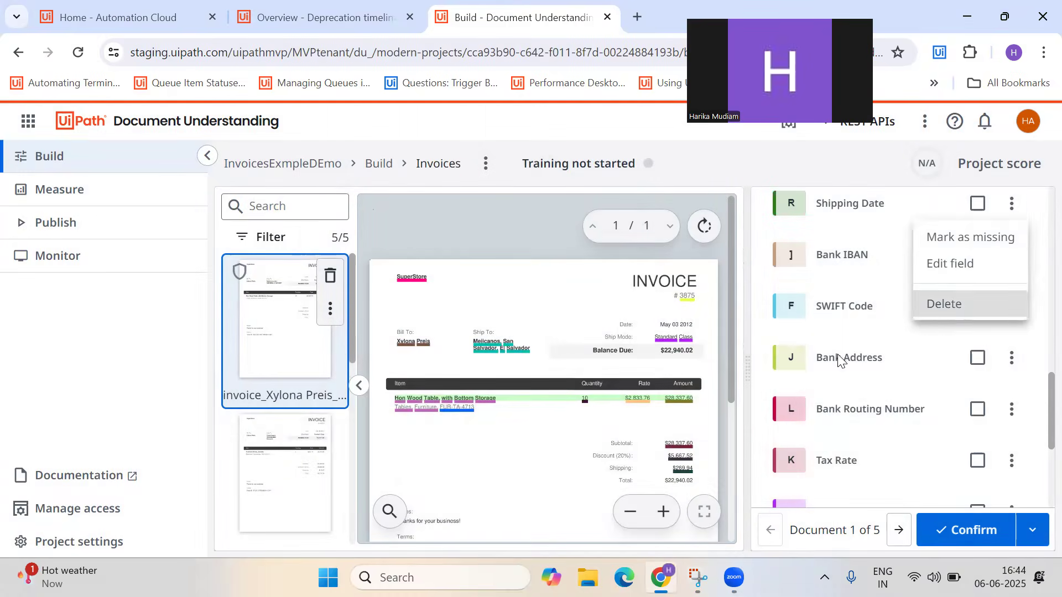
left_click(951, 304)
left_click(712, 401)
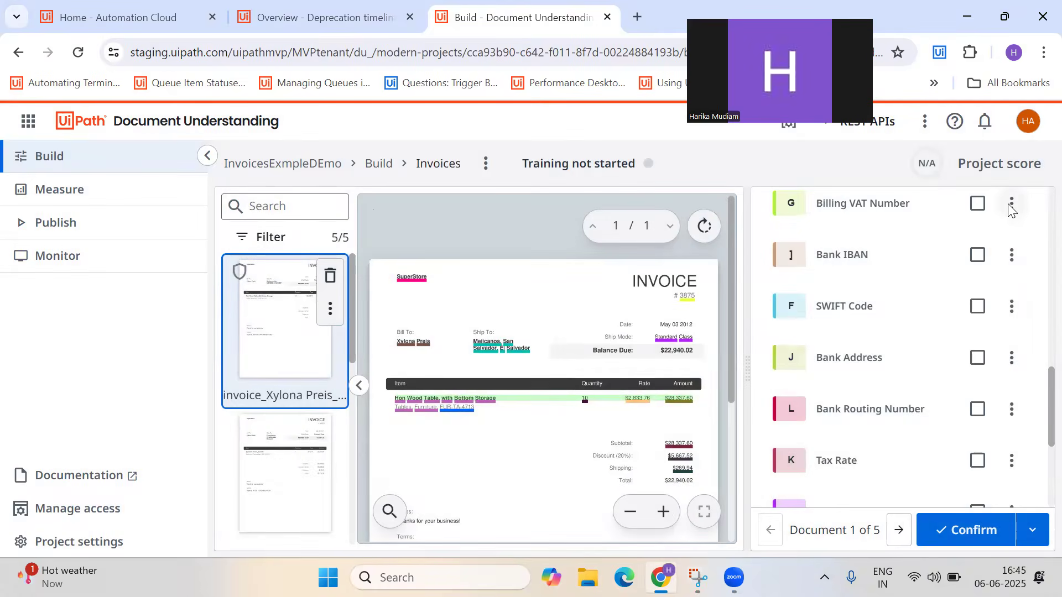
- Delete the Billing VAT Number and Payment Address extraction fields from the Invoices document type
left_click(1010, 207)
left_click(922, 307)
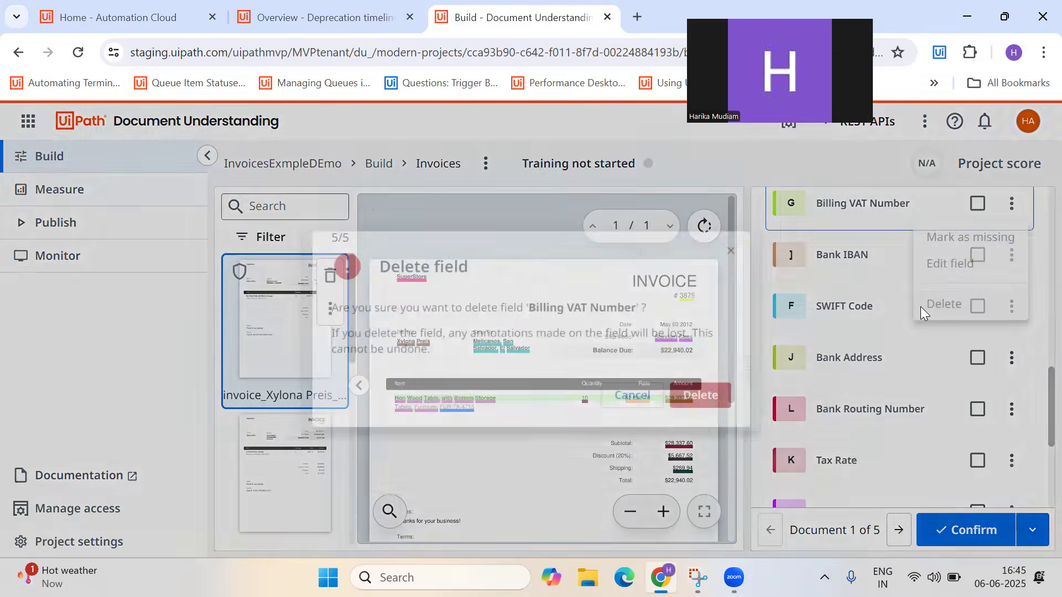
left_click(707, 396)
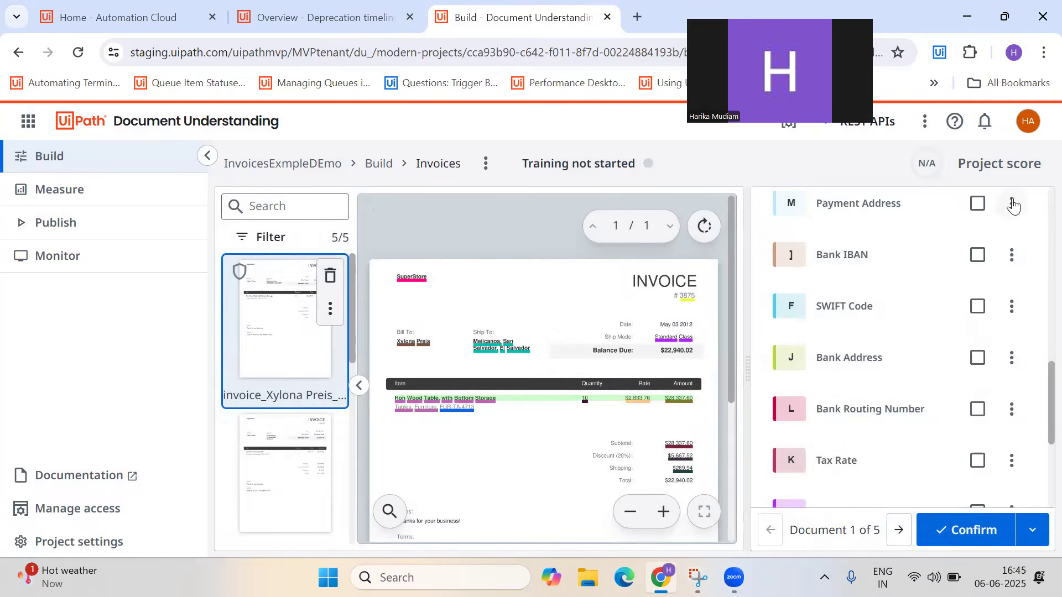
left_click(1013, 206)
left_click(915, 308)
left_click(714, 399)
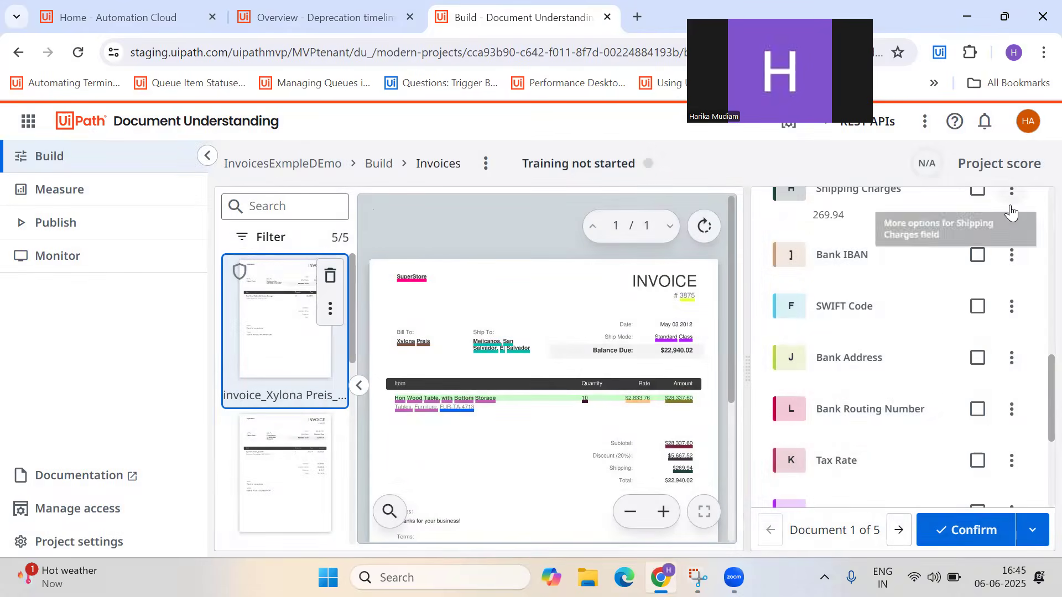
- Delete the Bank IBAN and SWIFT Code extraction fields from the Invoices document type
left_click(1011, 256)
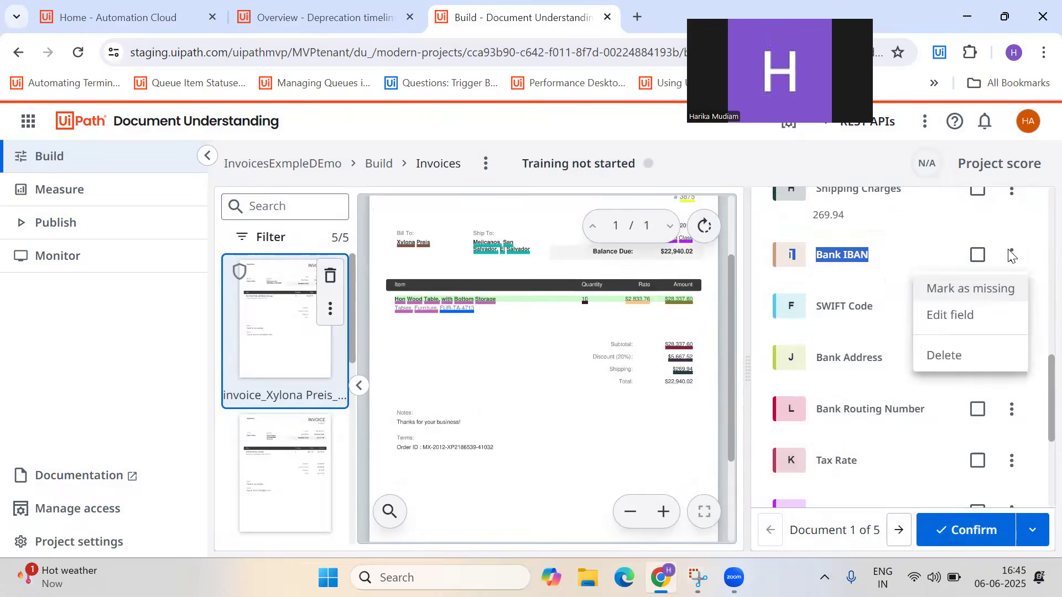
left_click(946, 356)
left_click(692, 403)
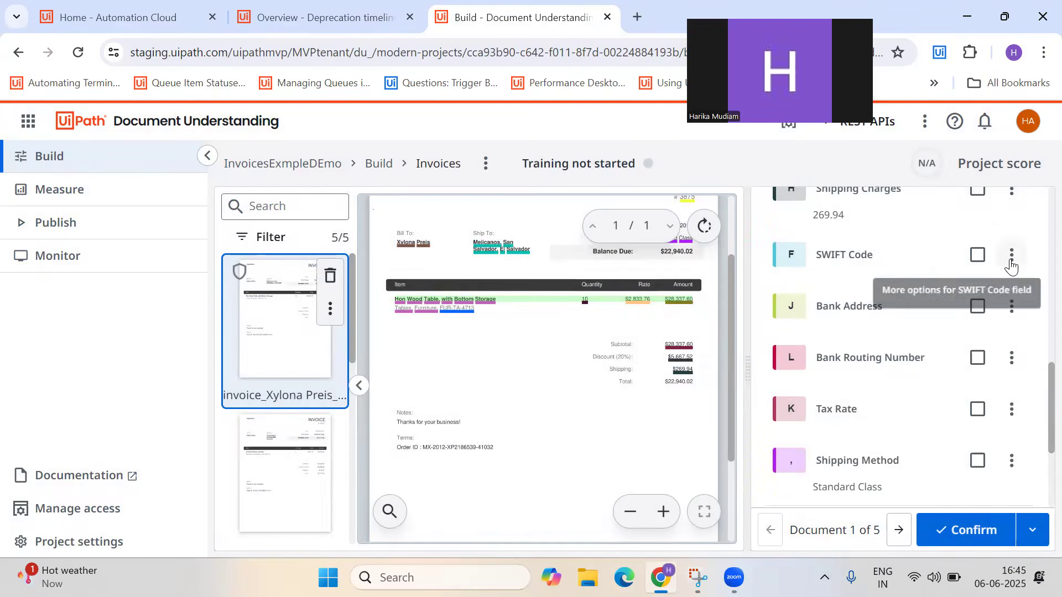
left_click(1012, 265)
left_click(956, 357)
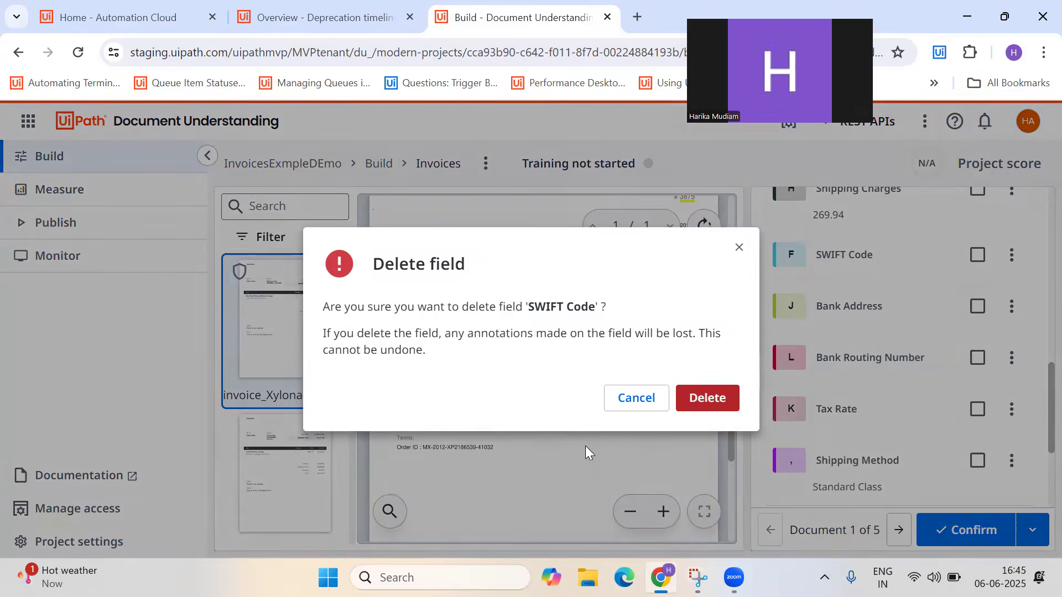
left_click(725, 398)
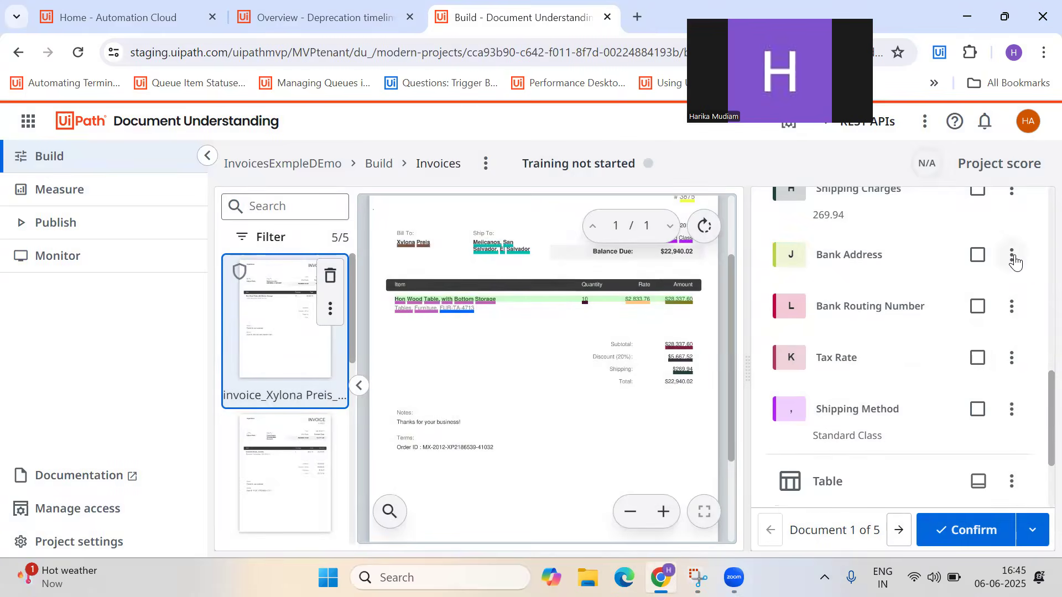
- Delete the Bank Address and Bank Routing Number extraction fields from the Invoices document type
left_click(1014, 260)
left_click(952, 357)
left_click(715, 408)
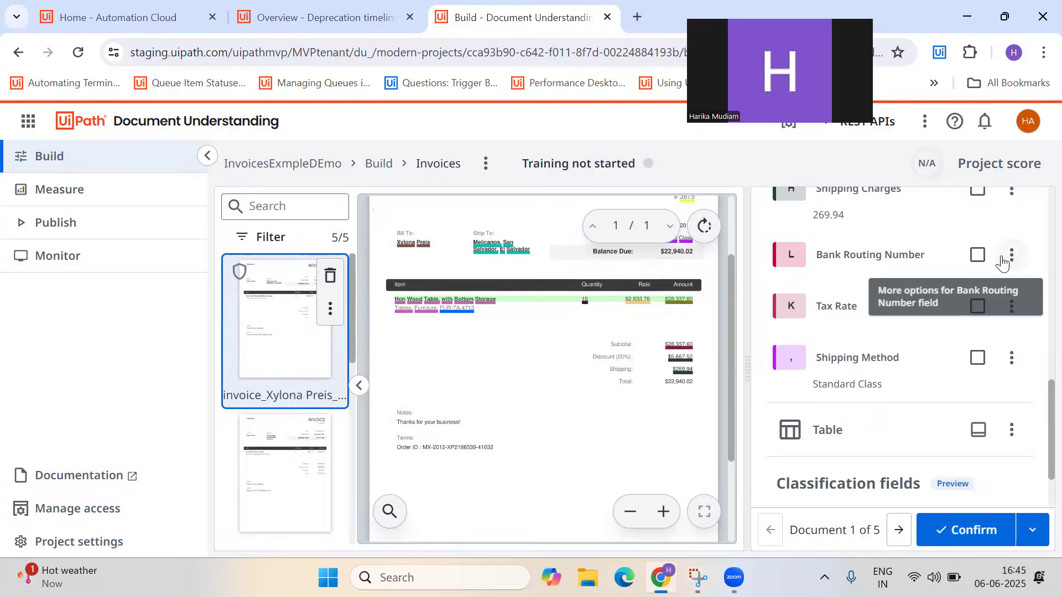
left_click(1011, 256)
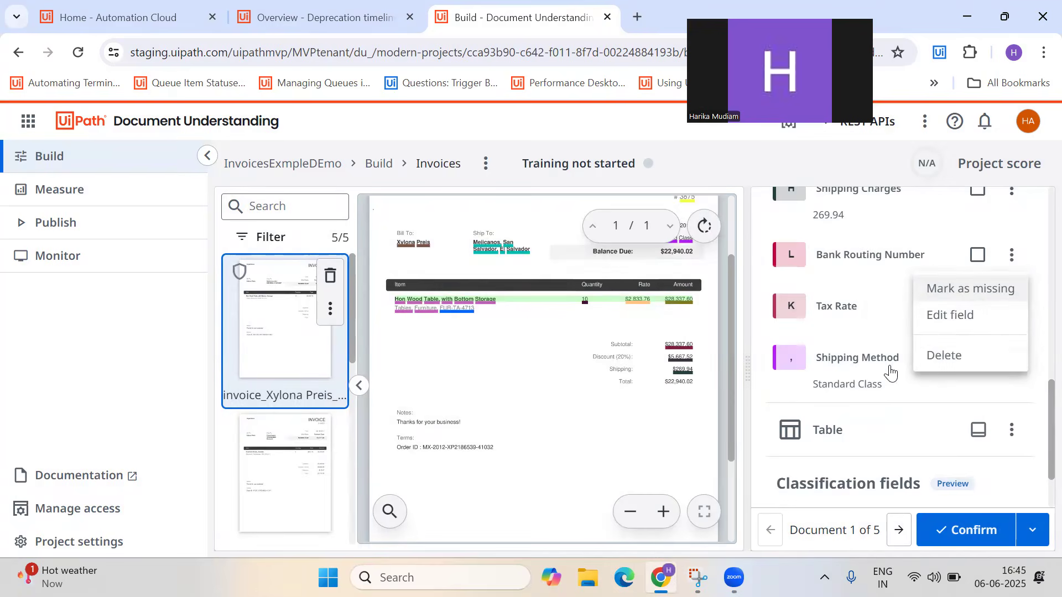
left_click(944, 355)
left_click(703, 400)
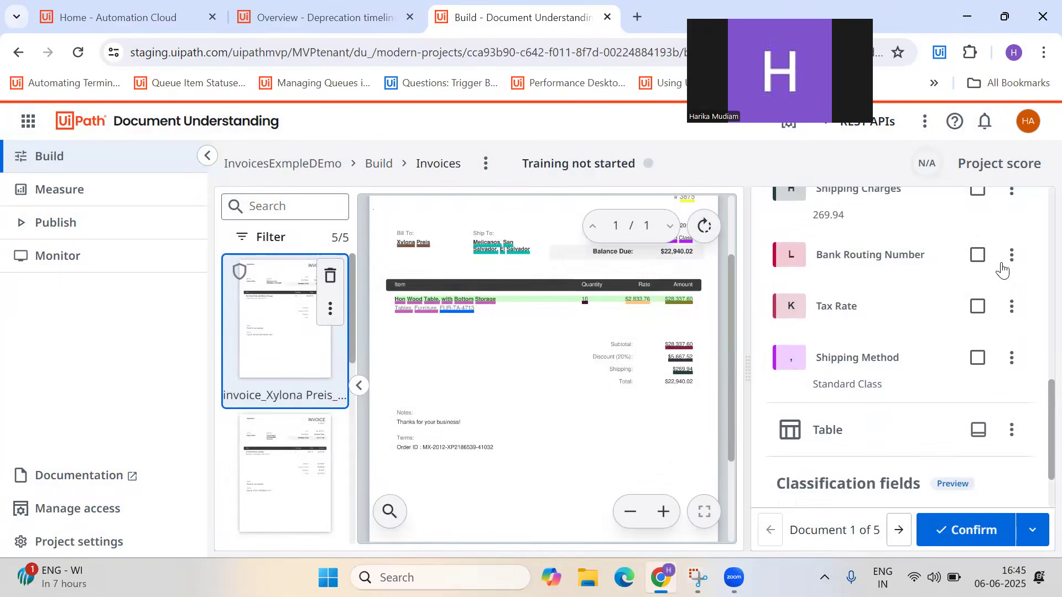
- Delete the Tax Rate extraction field from the Invoices document type and review the remaining fields
left_click(1011, 255)
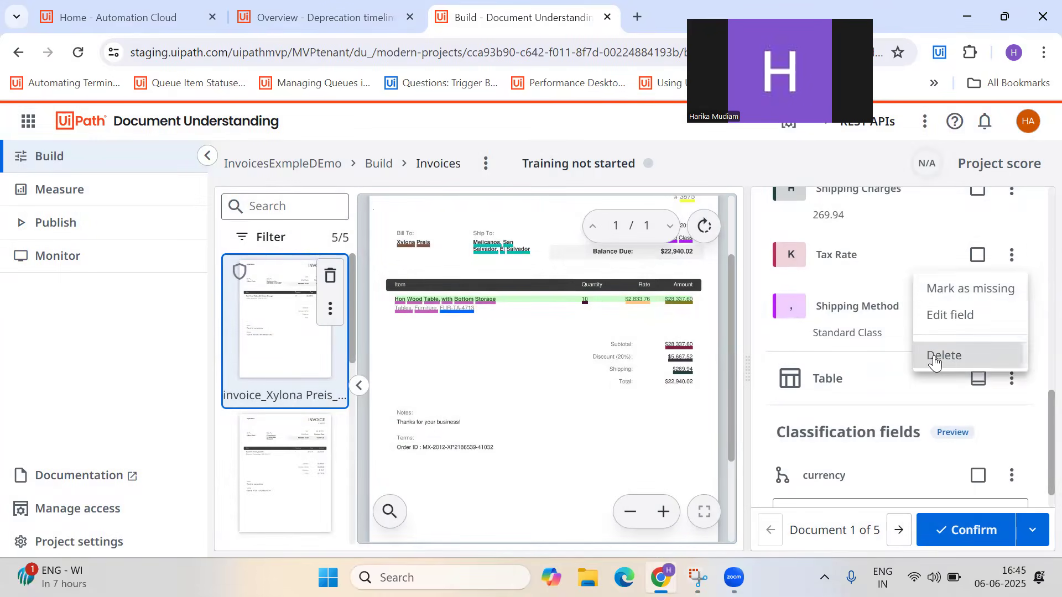
left_click(935, 356)
left_click(708, 399)
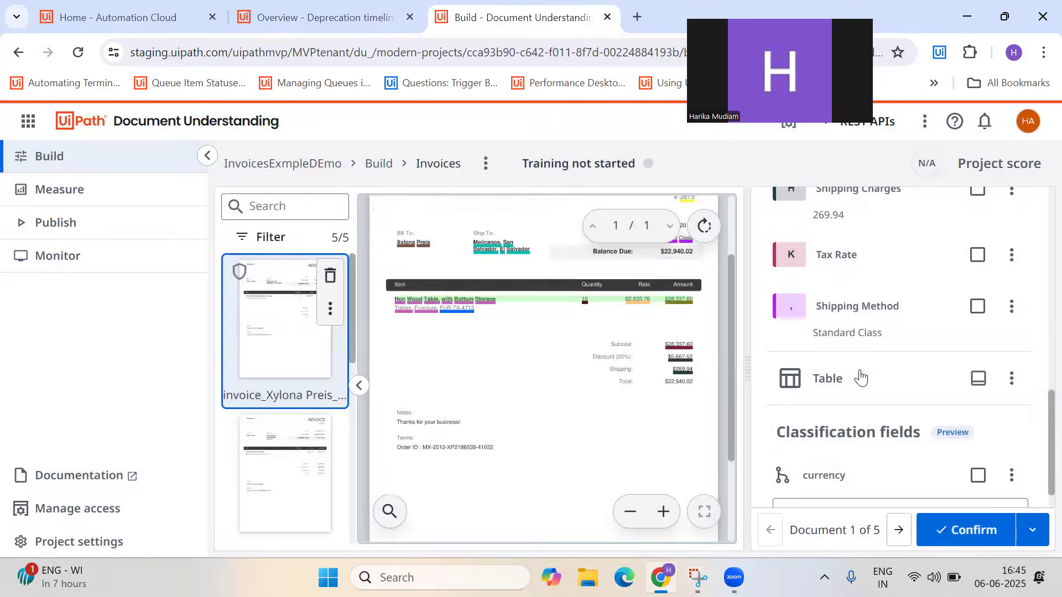
scroll(861, 375, "down", 4)
scroll(861, 374, "up", 4)
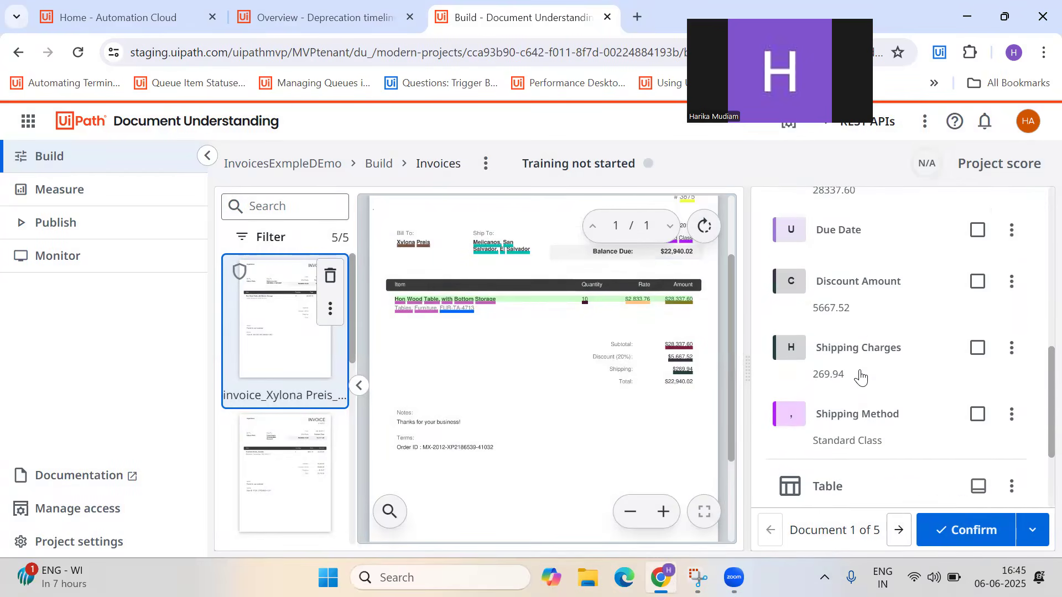
- Delete the Due Date and Discount Amount extraction fields from the Invoices document type
left_click(1013, 313)
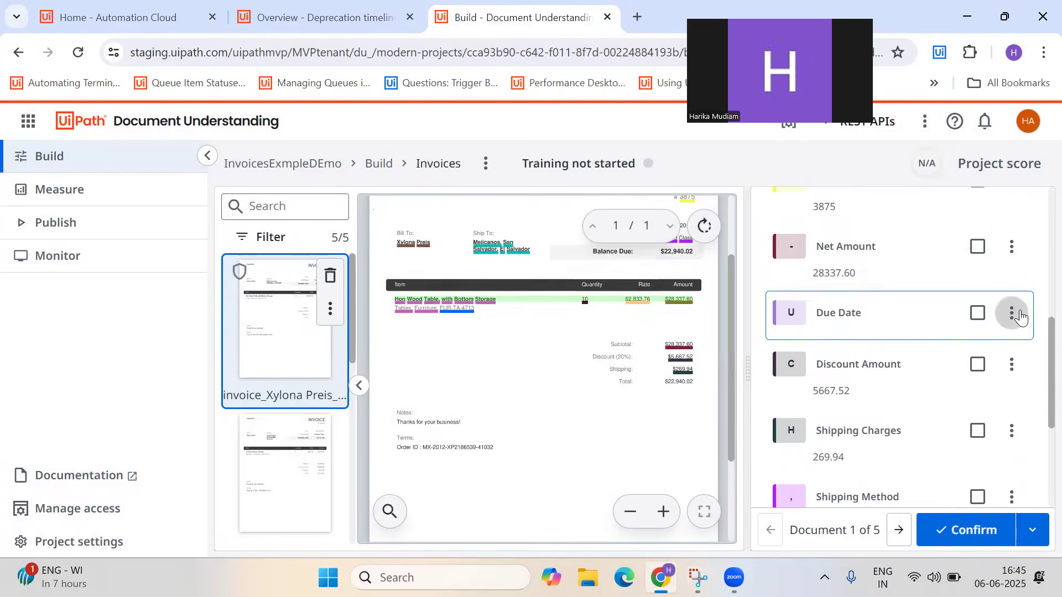
left_click(944, 413)
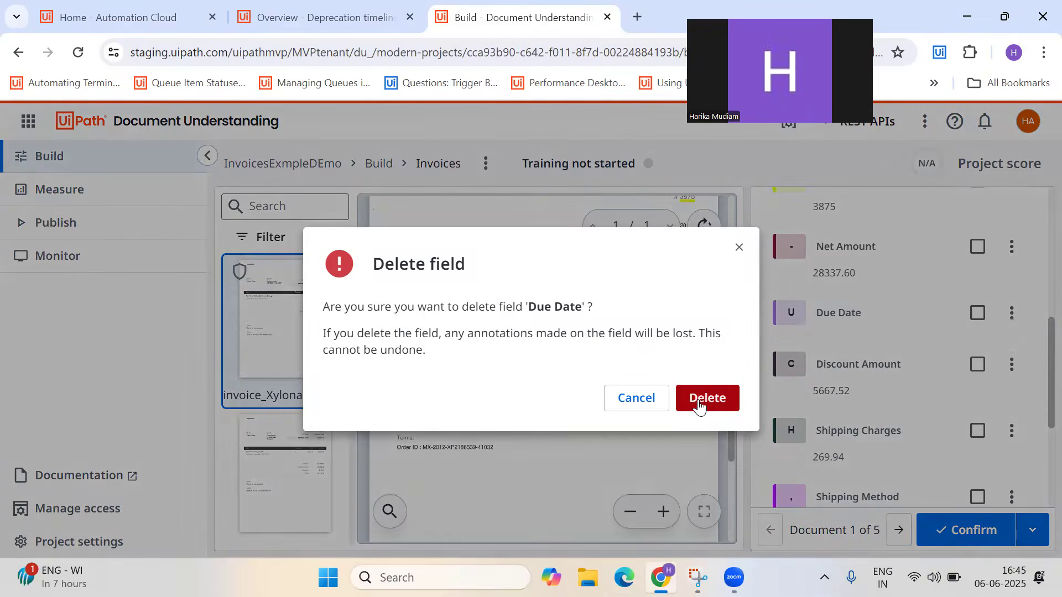
left_click(702, 397)
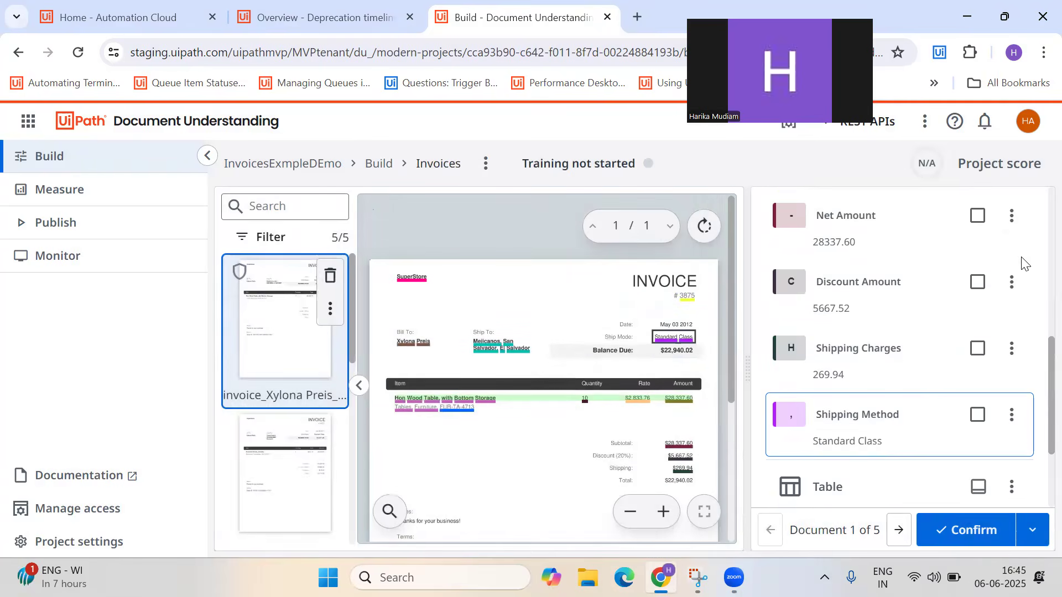
left_click(1012, 283)
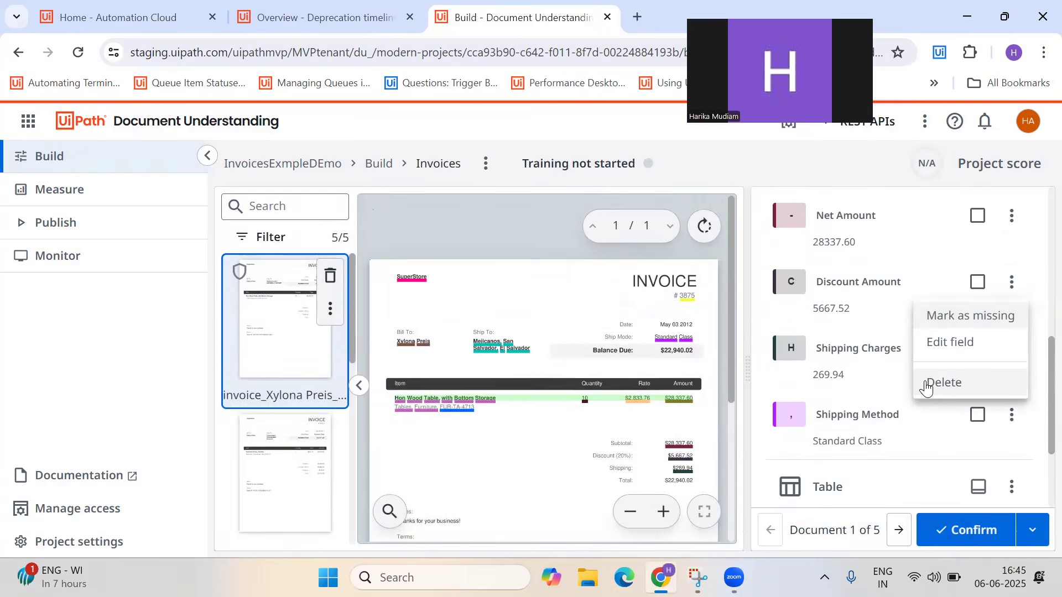
left_click(928, 385)
left_click(717, 399)
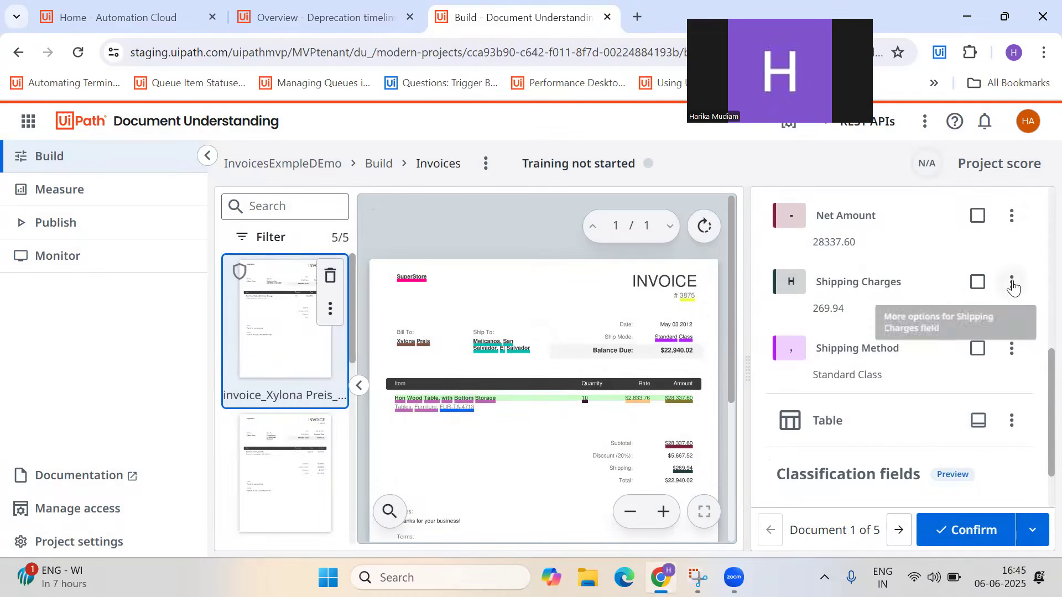
- Delete the Shipping Charges and Shipping Method extraction fields from the Invoices document type
left_click(1013, 282)
left_click(927, 384)
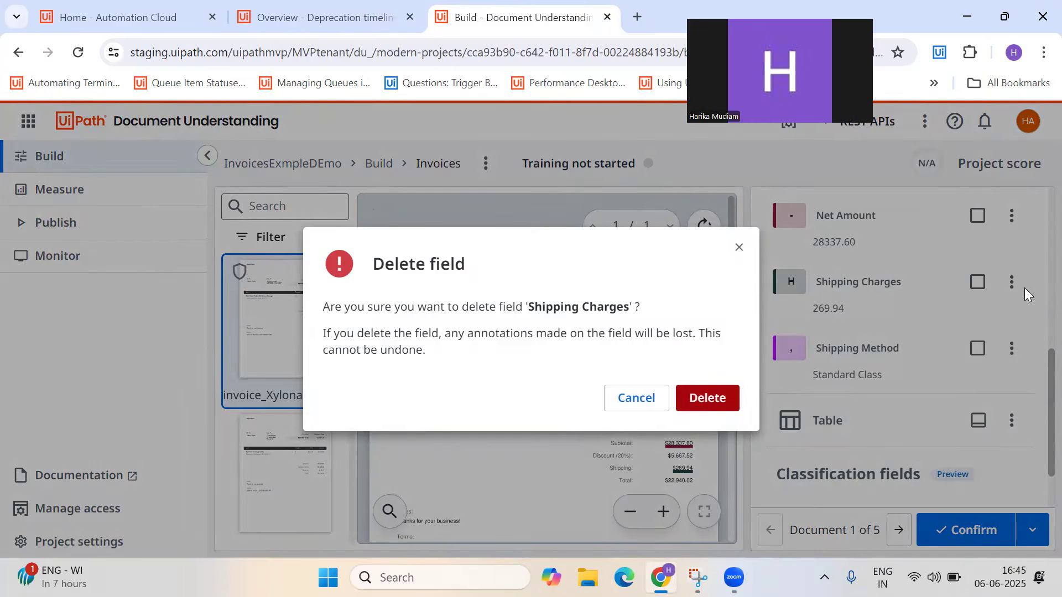
left_click(727, 399)
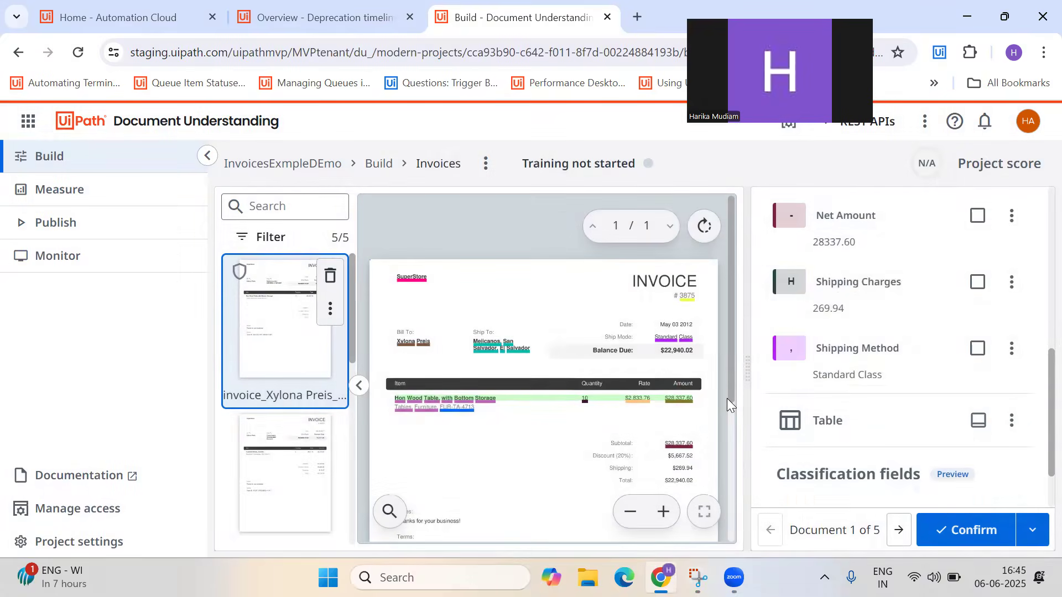
left_click(1012, 279)
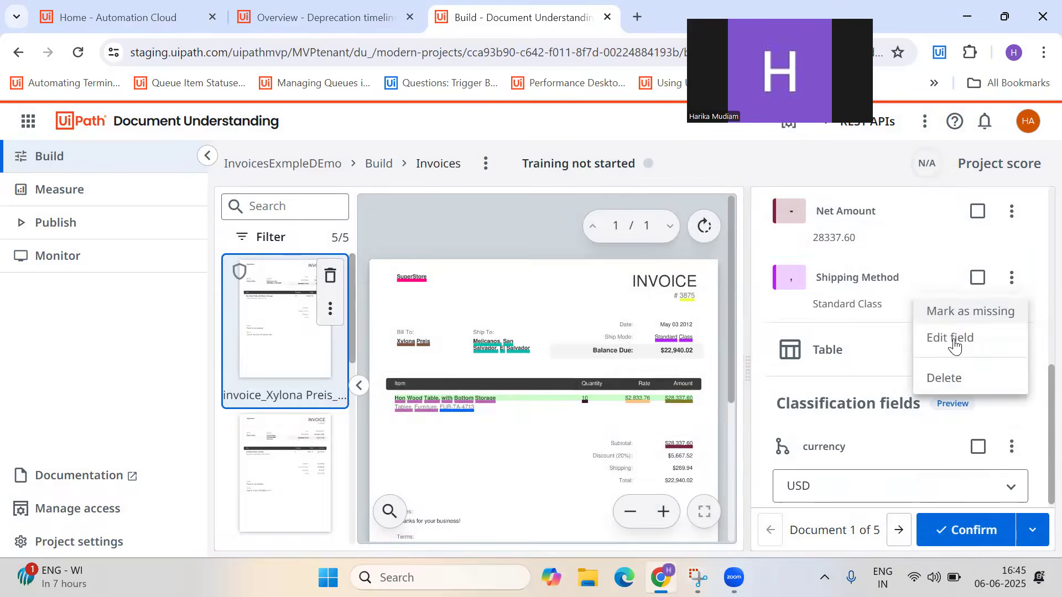
left_click(964, 376)
left_click(717, 398)
- Review the remaining extraction fields and their predicted values in each of the five uploaded invoices
scroll(921, 356, "up", 5)
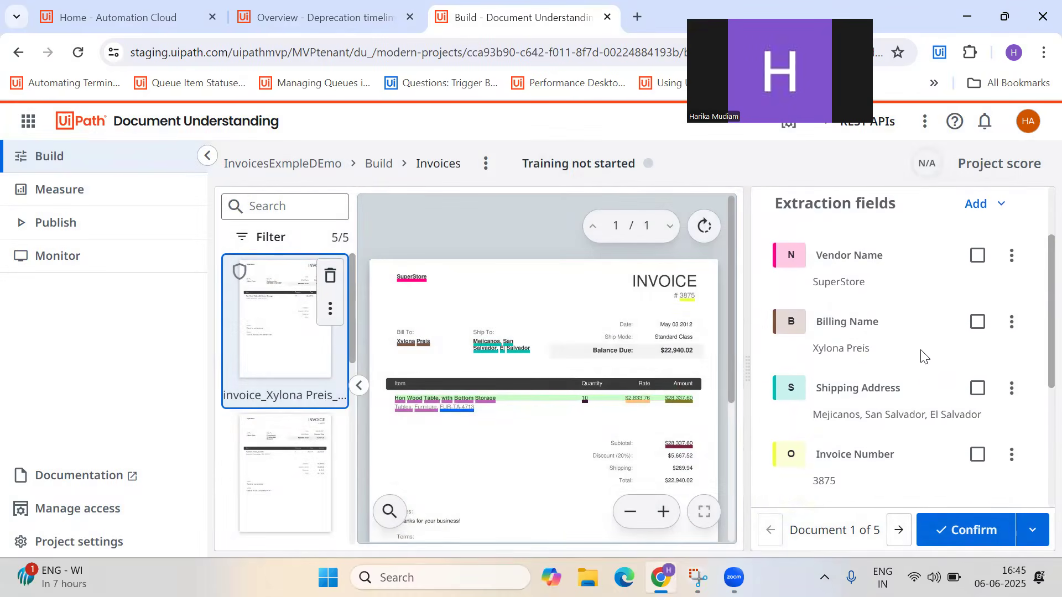
scroll(921, 357, "down", 3)
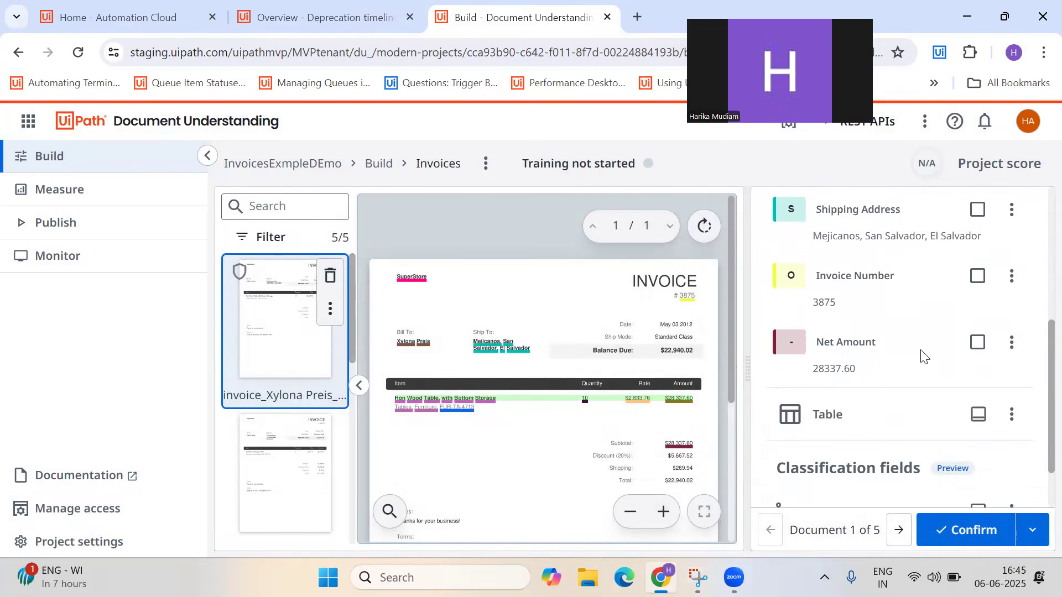
scroll(921, 356, "down", 1)
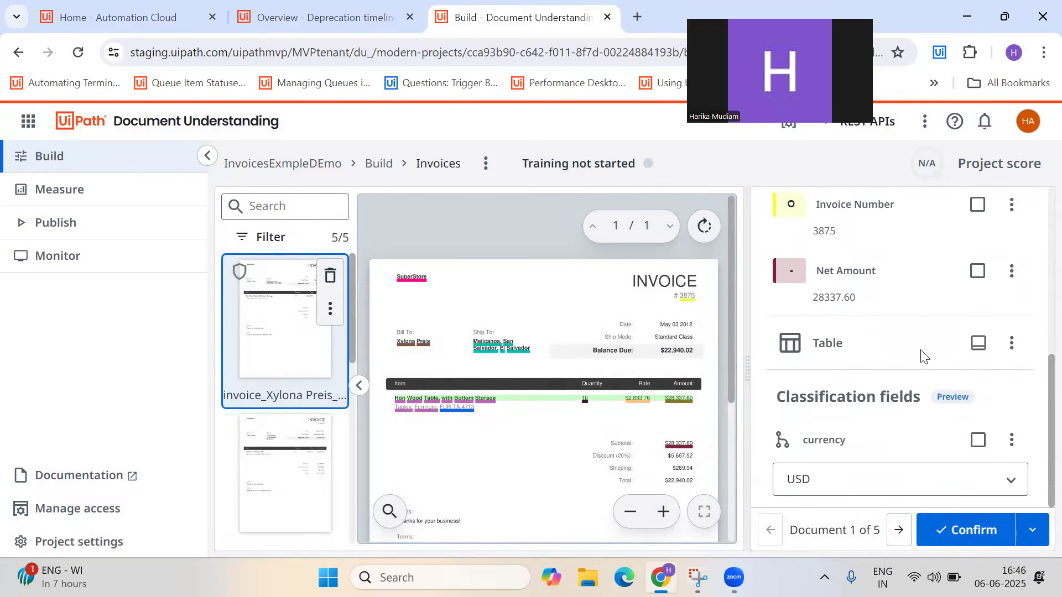
left_click(308, 463)
scroll(879, 354, "up", 2)
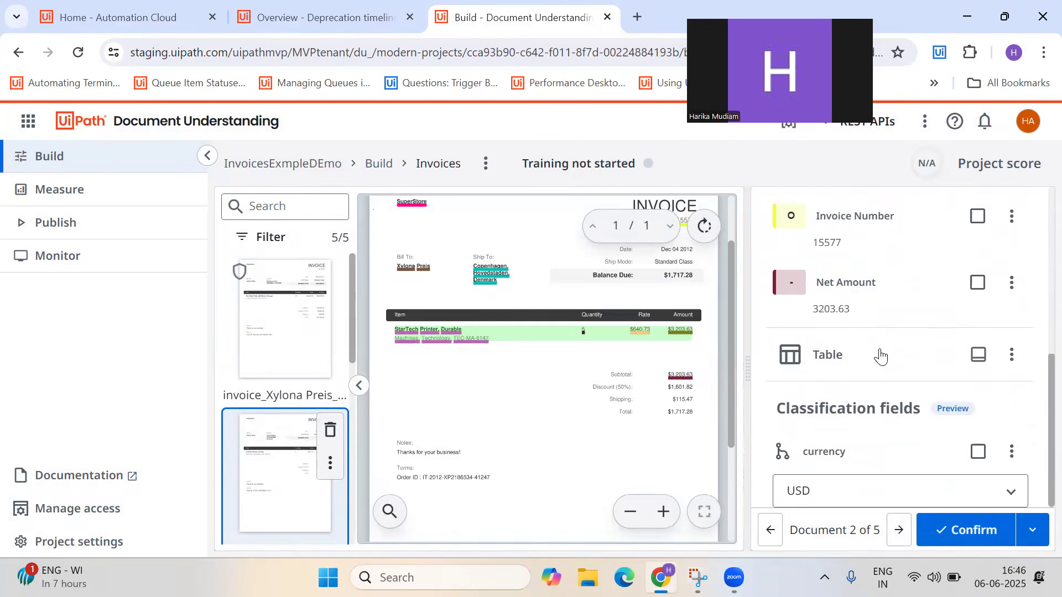
scroll(881, 356, "up", 2)
scroll(883, 355, "down", 2)
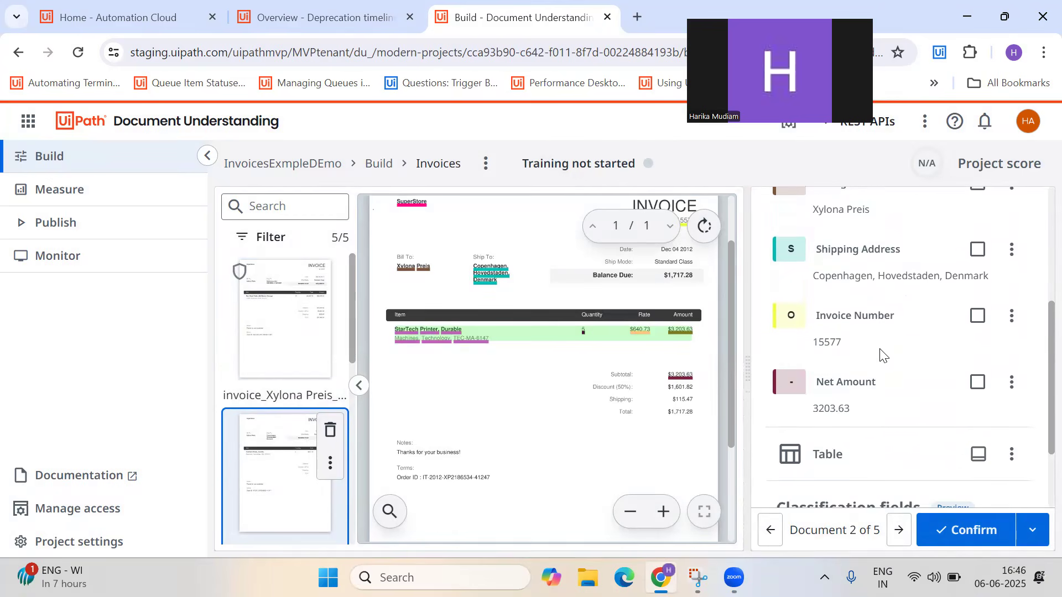
scroll(245, 454, "down", 3)
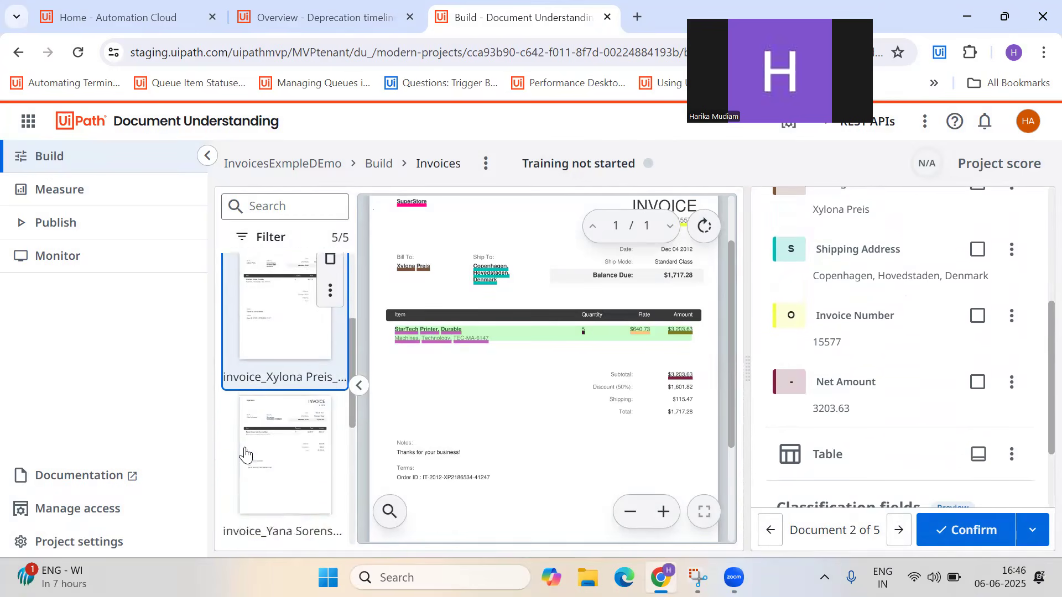
left_click(244, 452)
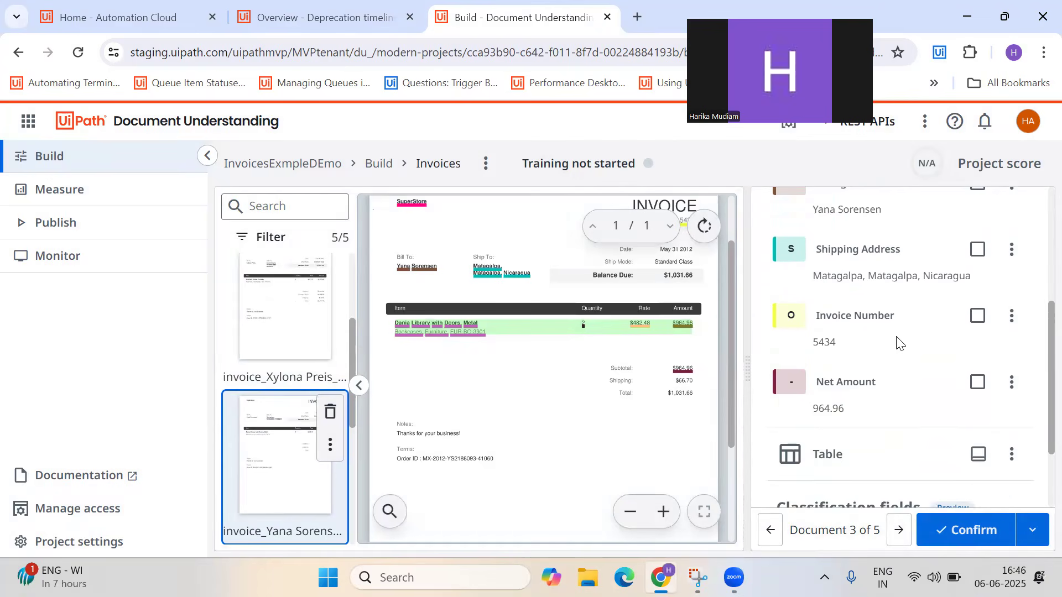
scroll(899, 343, "up", 2)
scroll(899, 343, "down", 2)
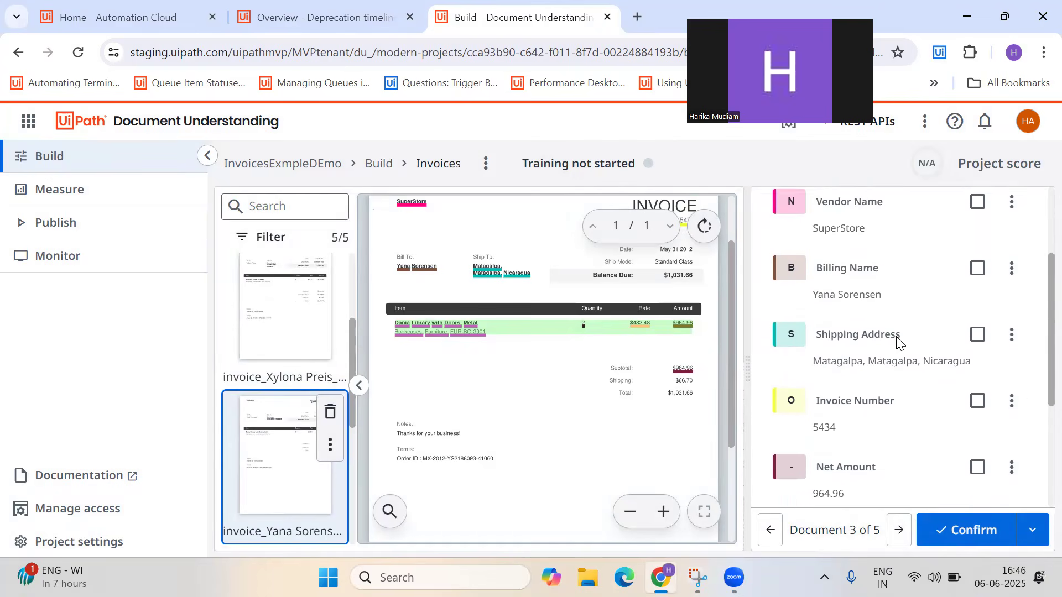
scroll(257, 431, "down", 4)
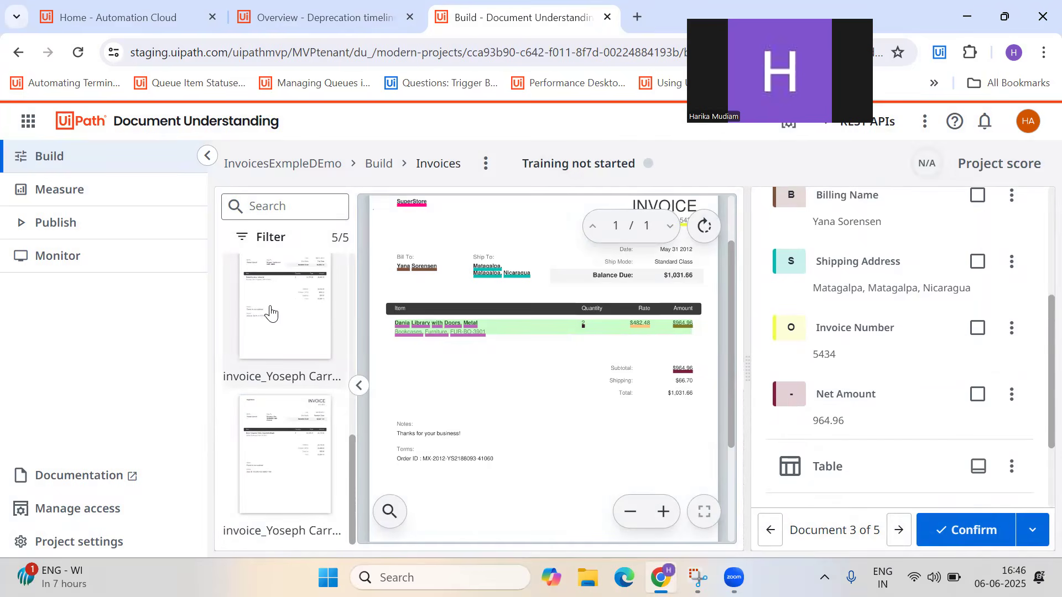
left_click(270, 313)
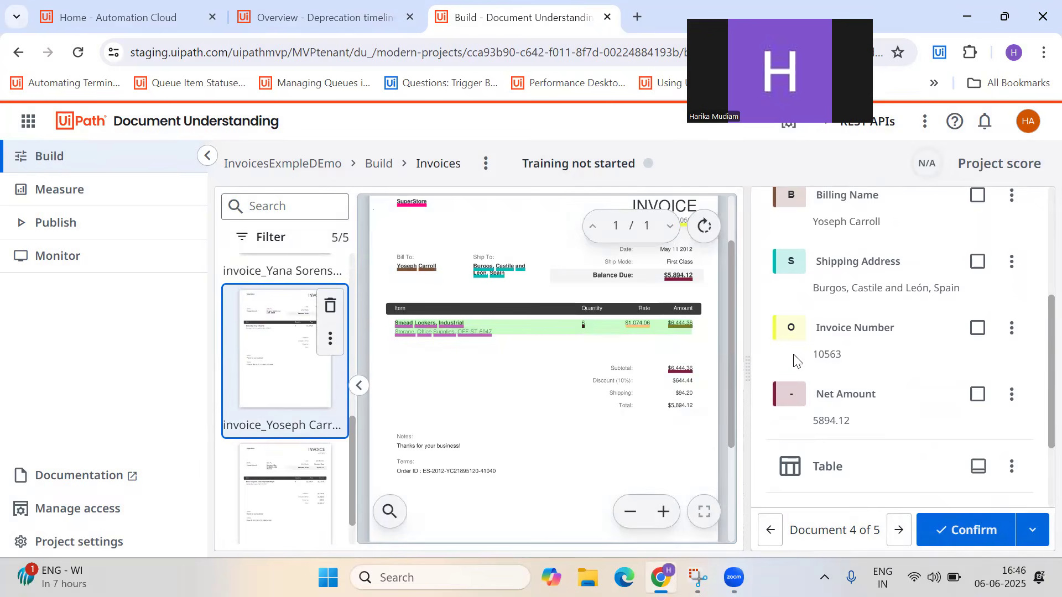
scroll(795, 361, "up", 3)
scroll(259, 392, "down", 1)
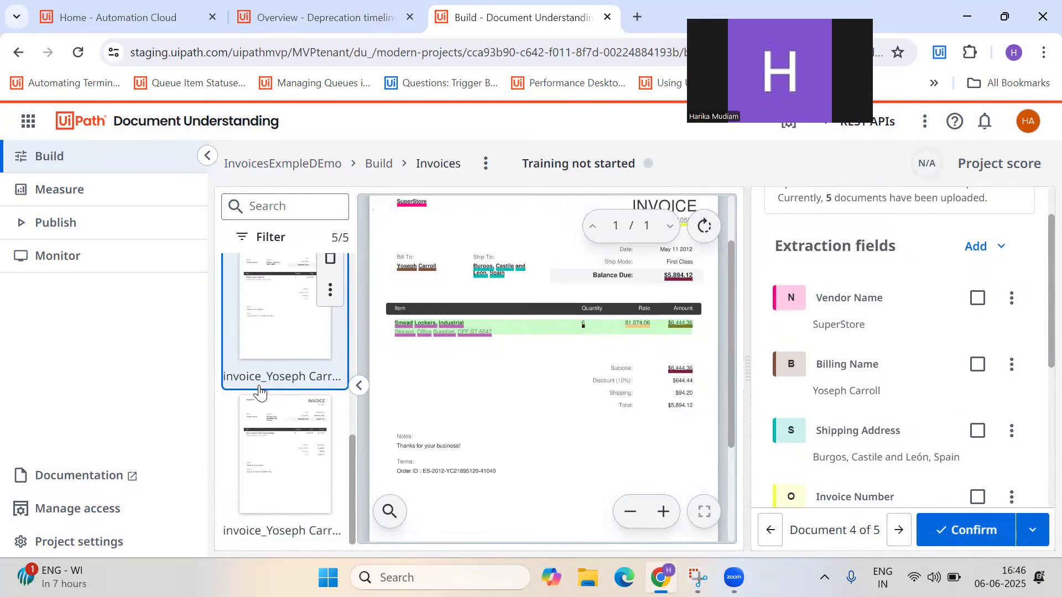
left_click(260, 439)
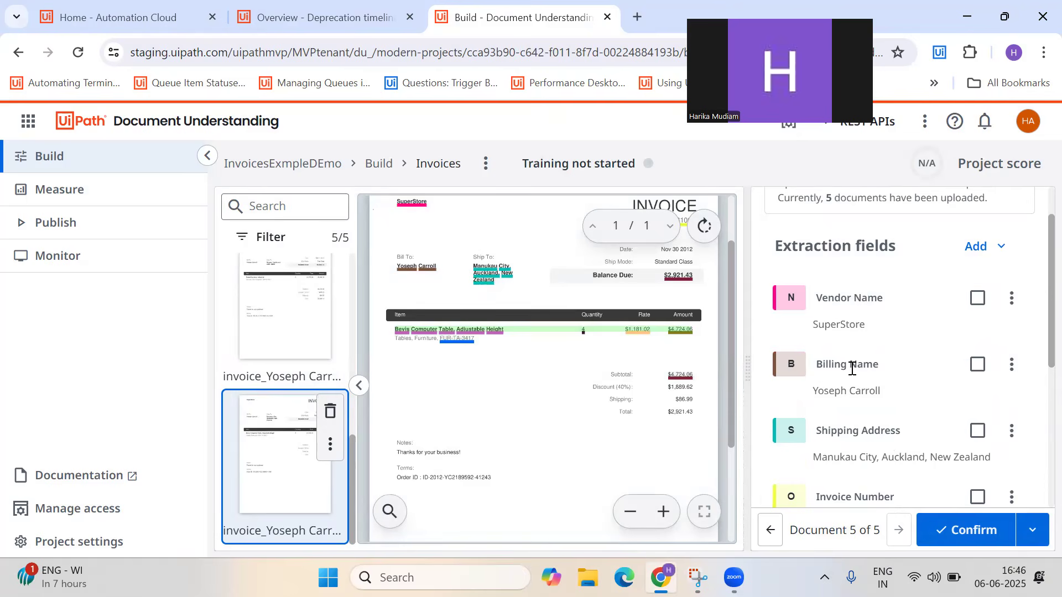
scroll(852, 369, "down", 5)
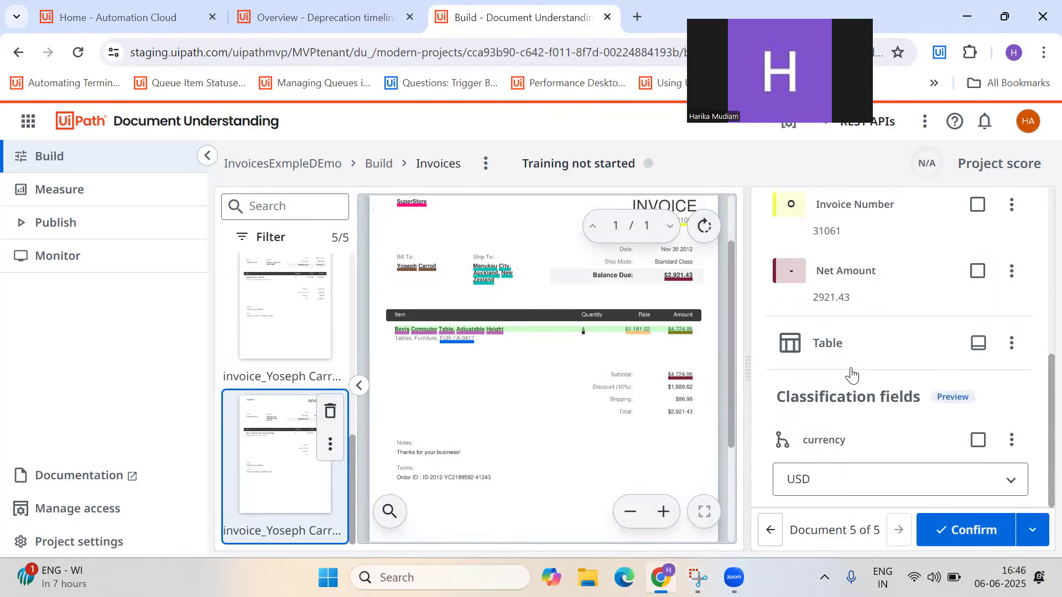
- Return to the first invoice and delete the Shipping Address extraction field from the Invoices document type
scroll(226, 310, "up", 3)
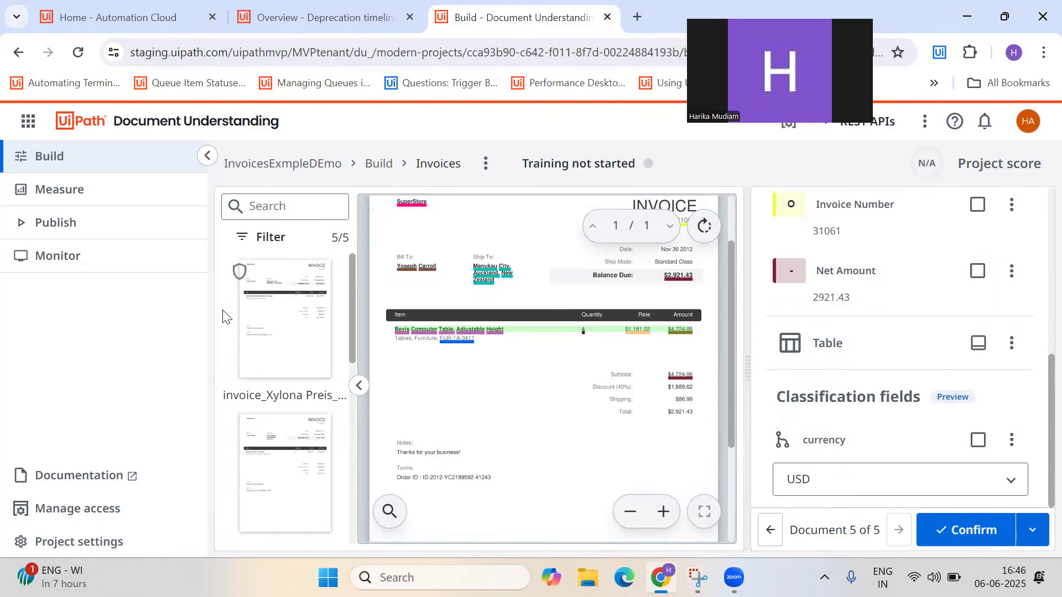
left_click(304, 377)
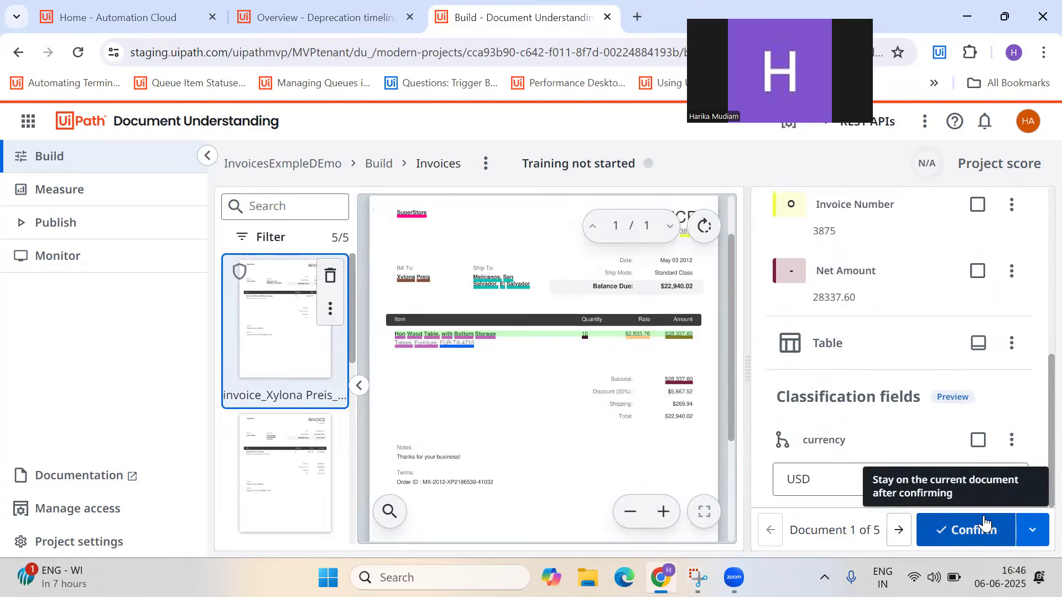
scroll(1010, 269, "up", 4)
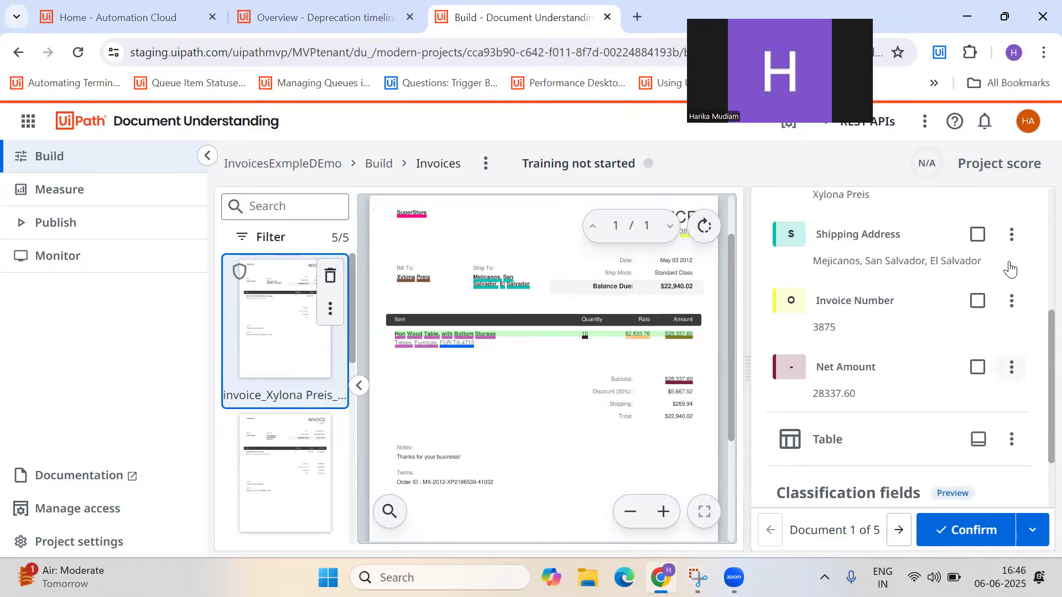
scroll(1010, 268, "down", 2)
scroll(1011, 269, "up", 1)
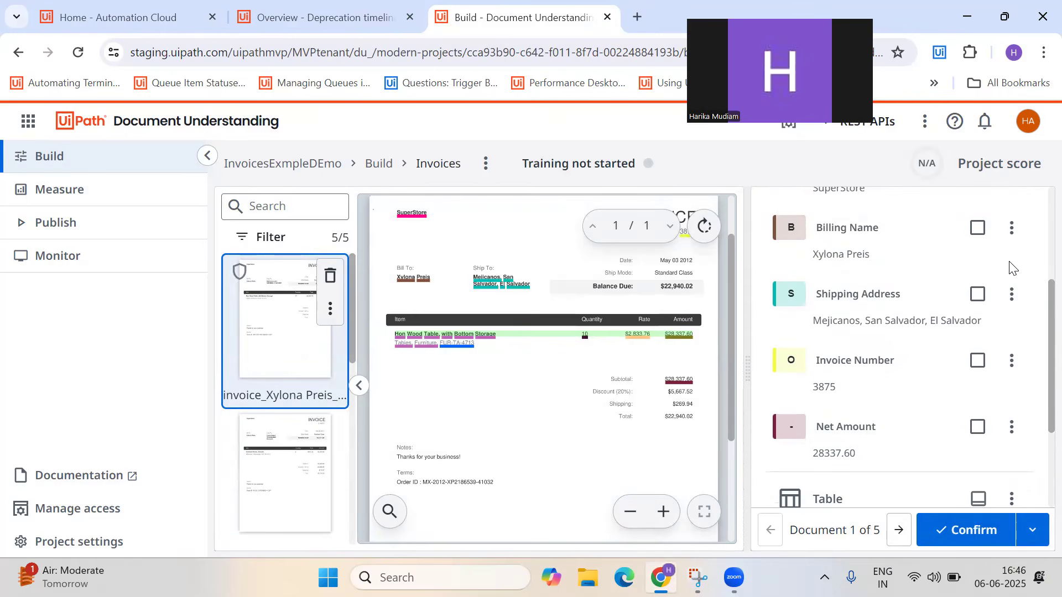
scroll(1010, 268, "up", 1)
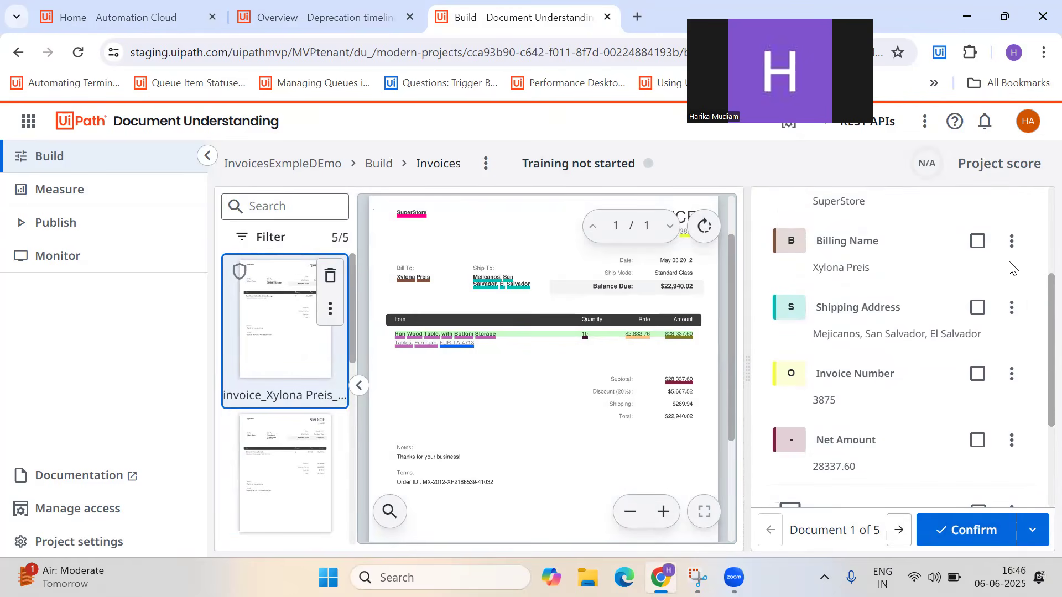
left_click(1015, 310)
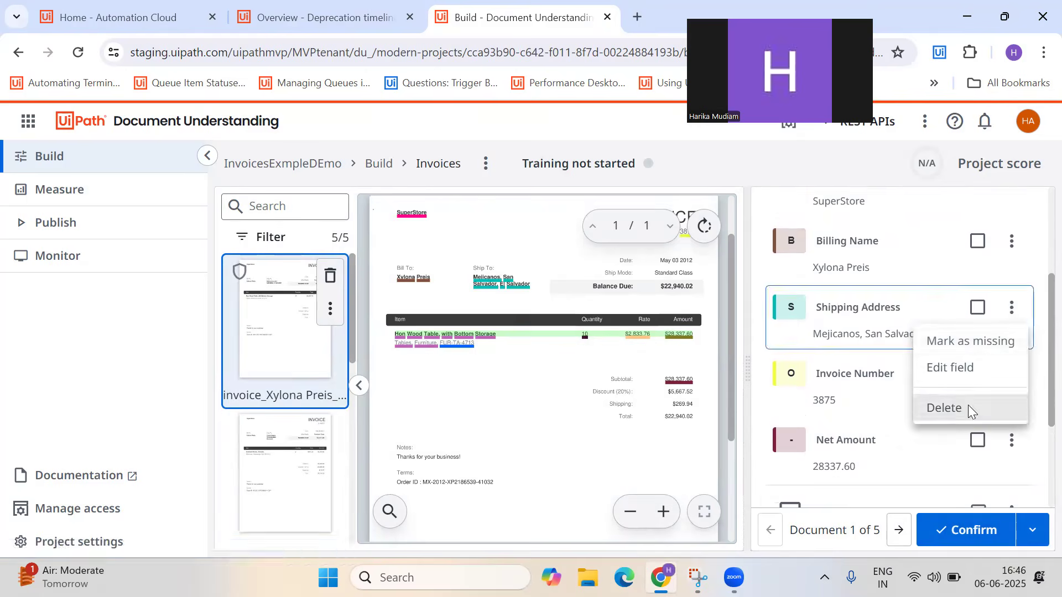
left_click(968, 407)
left_click(708, 403)
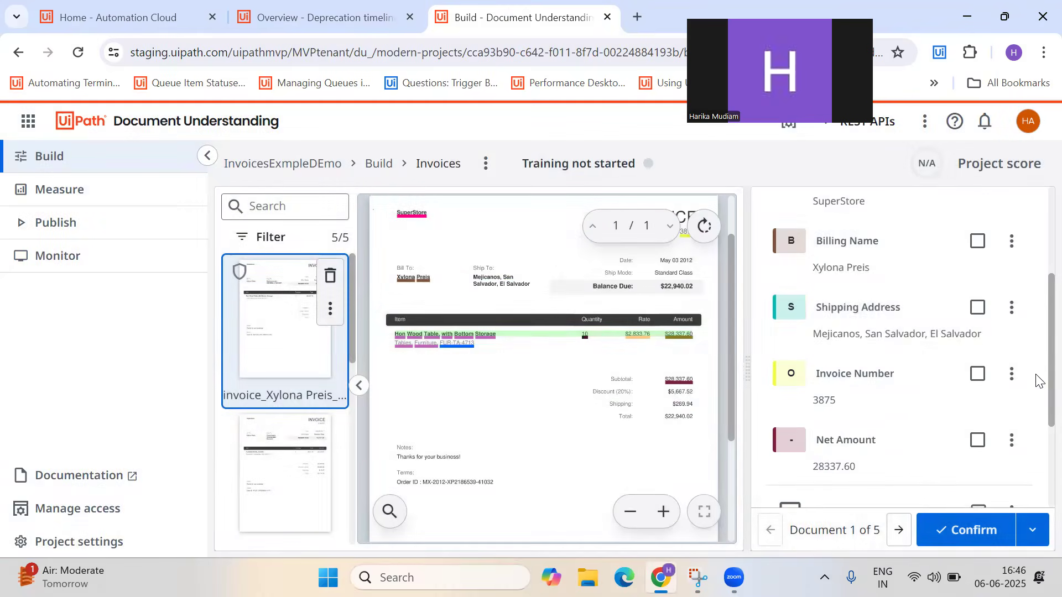
- Confirm the extracted field annotations of documents 1 through 4, moving through the invoices one by one
scroll(913, 374, "up", 3)
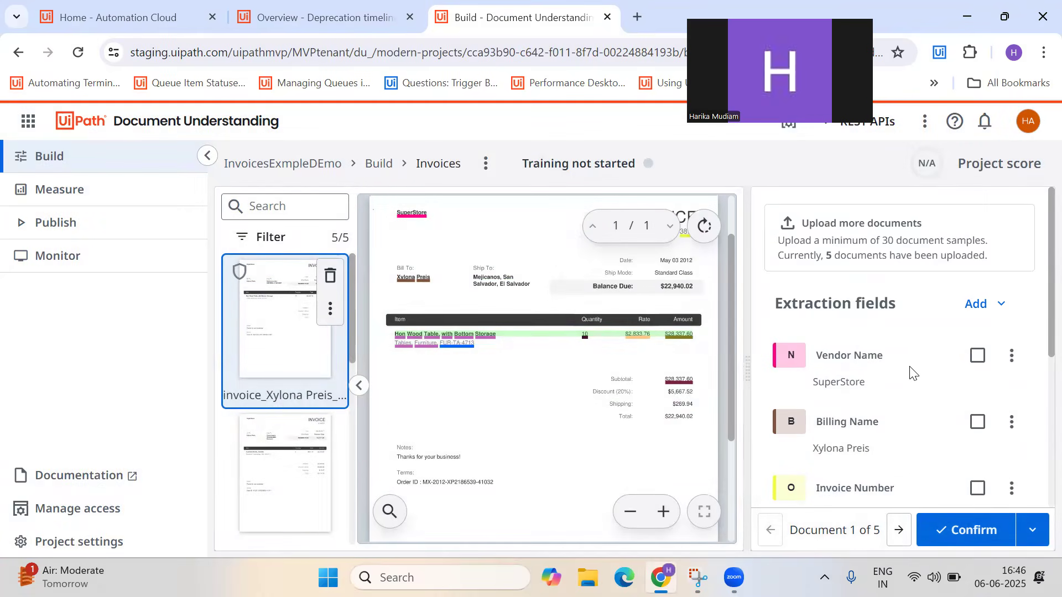
left_click(952, 535)
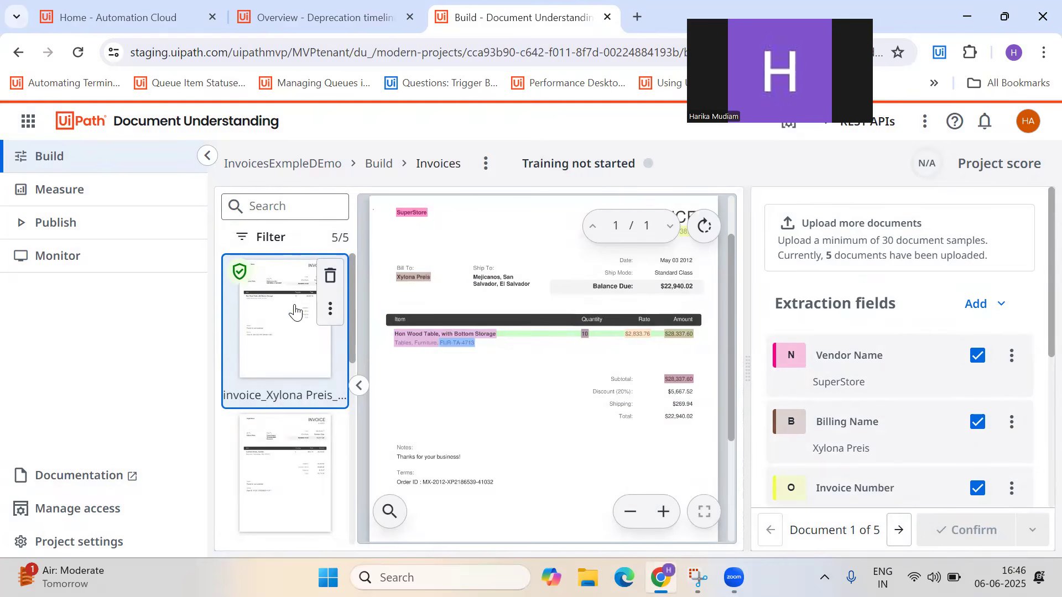
left_click(899, 530)
left_click(955, 534)
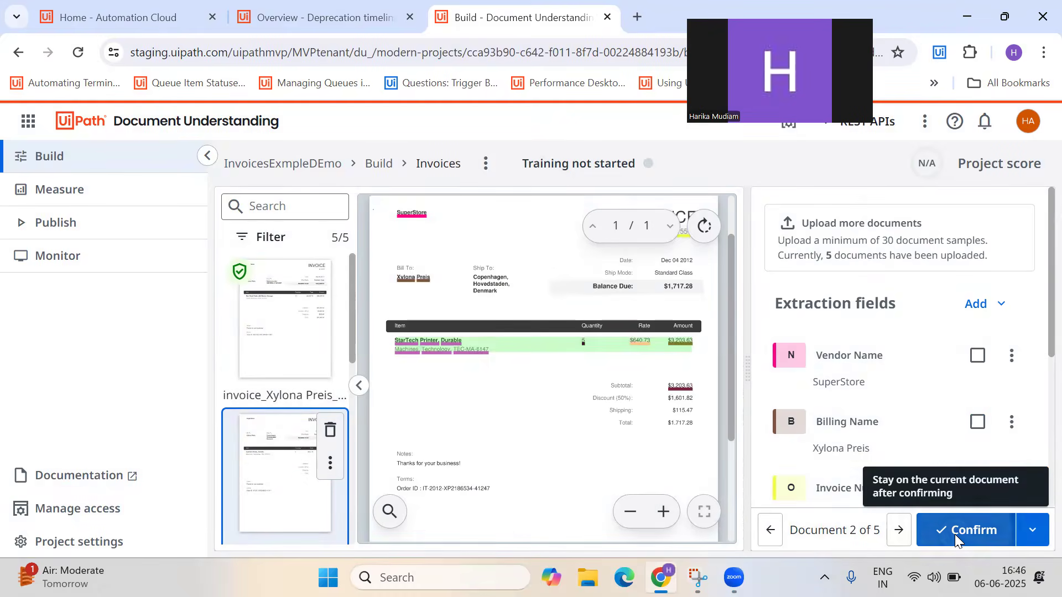
left_click(895, 530)
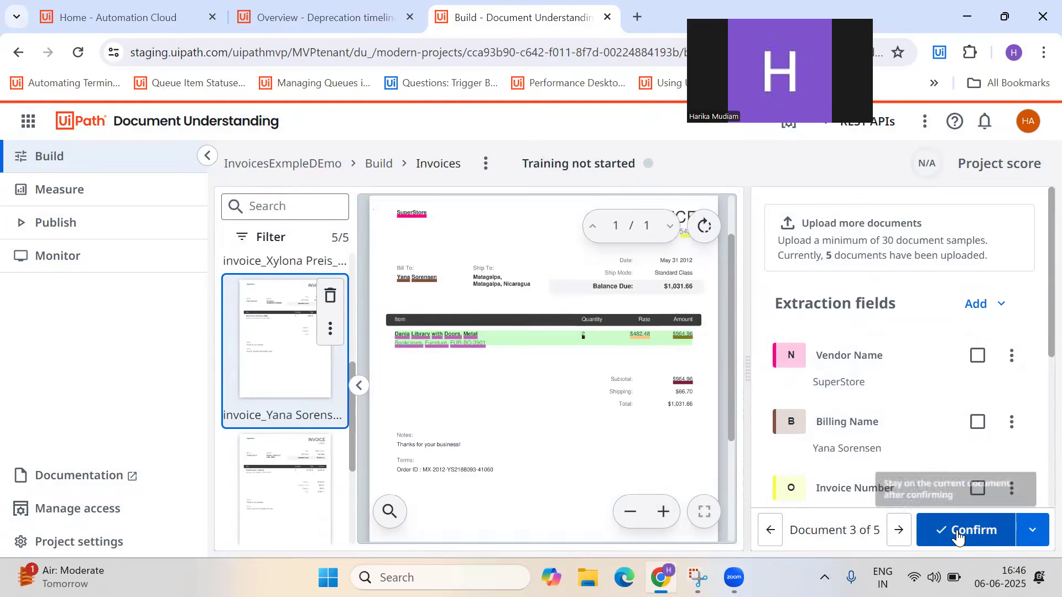
left_click(958, 535)
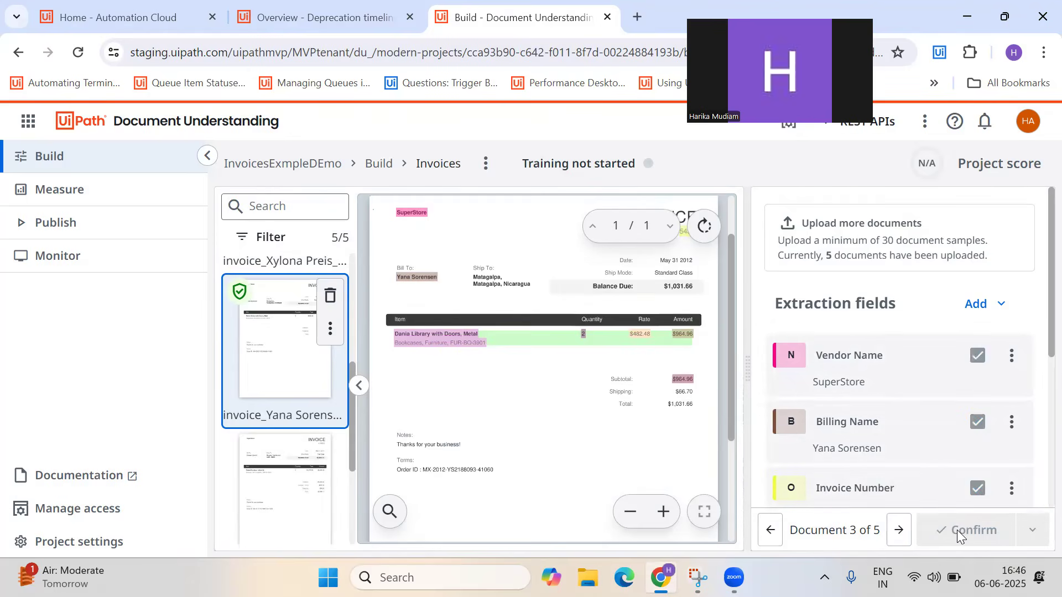
left_click(895, 530)
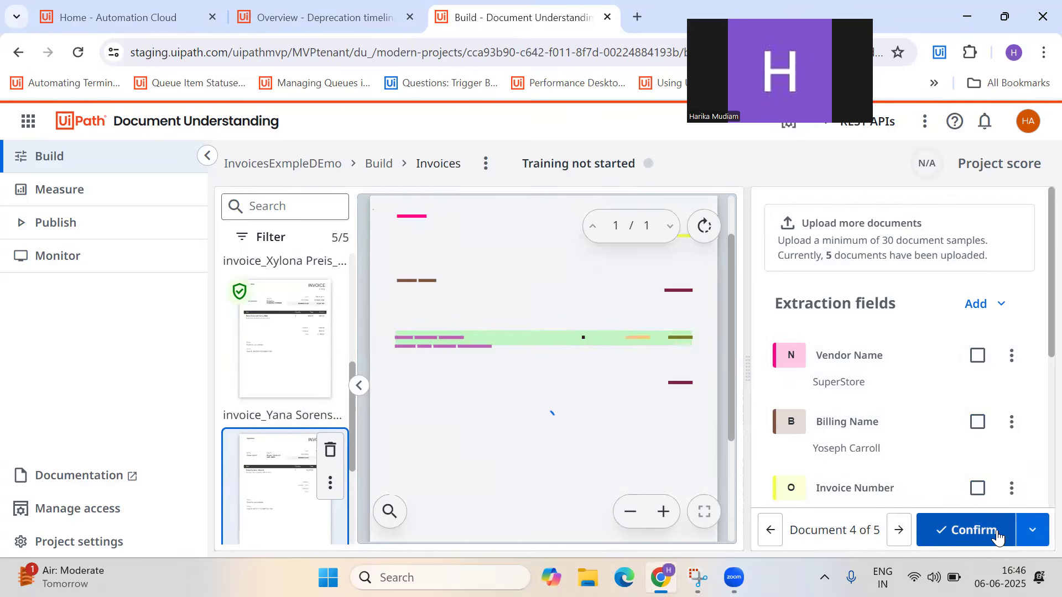
left_click(984, 530)
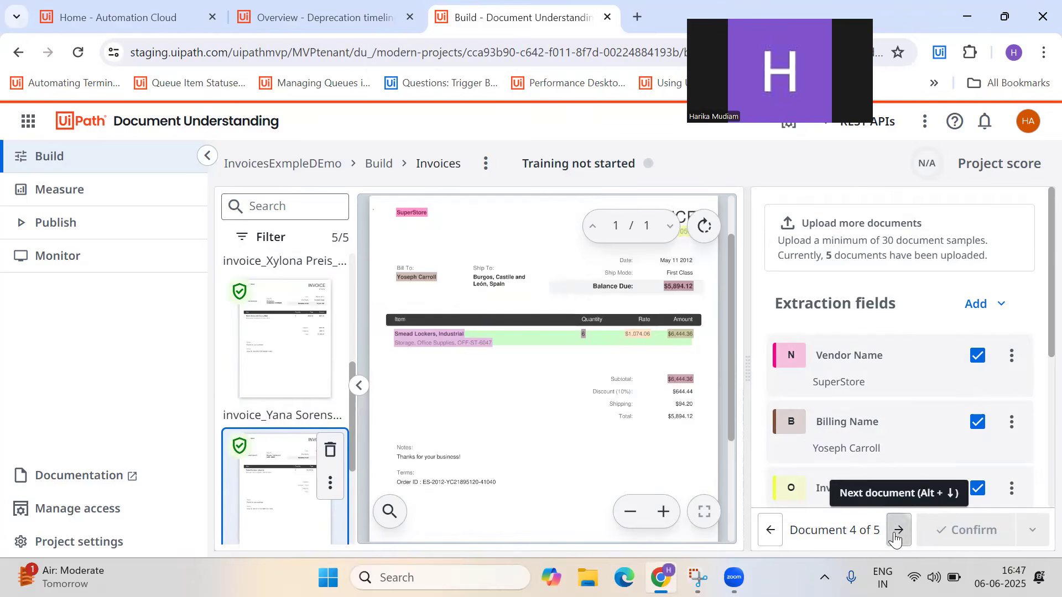
- Move to document 5 of the Invoices set and confirm its extracted field annotations
left_click(898, 532)
left_click(957, 531)
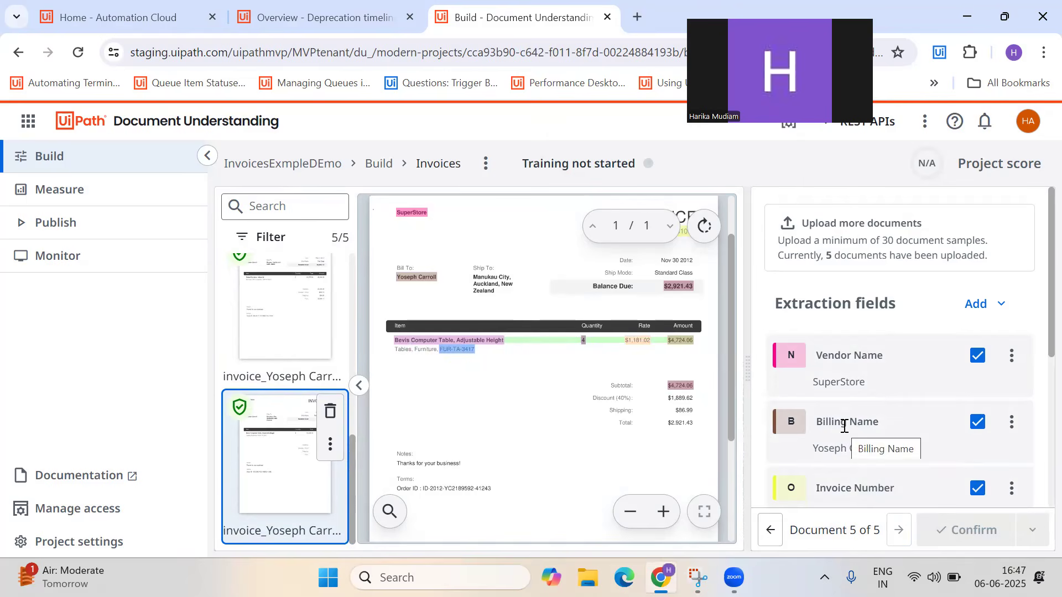
- Review document 5's extraction fields and its currency classification field
scroll(844, 426, "down", 5)
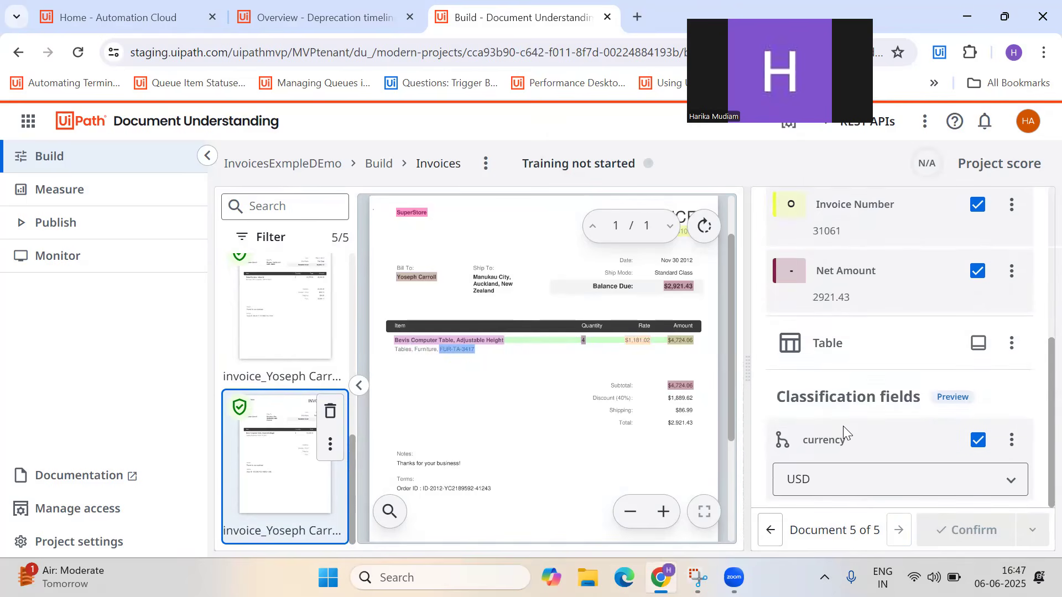
scroll(843, 426, "up", 3)
scroll(843, 426, "down", 1)
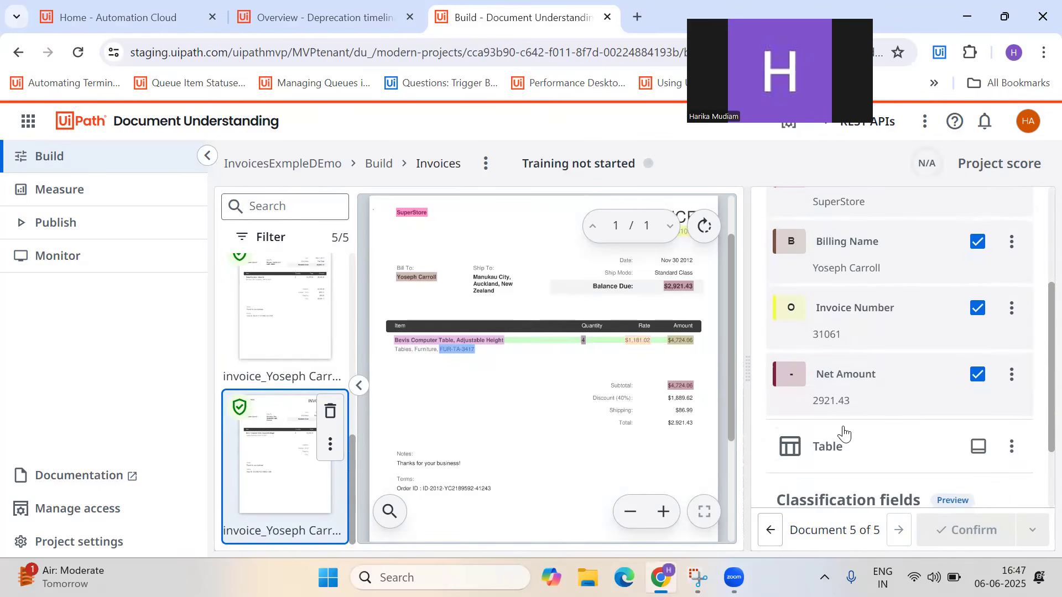
scroll(844, 434, "down", 1)
scroll(843, 426, "up", 4)
scroll(843, 426, "down", 3)
scroll(844, 426, "down", 1)
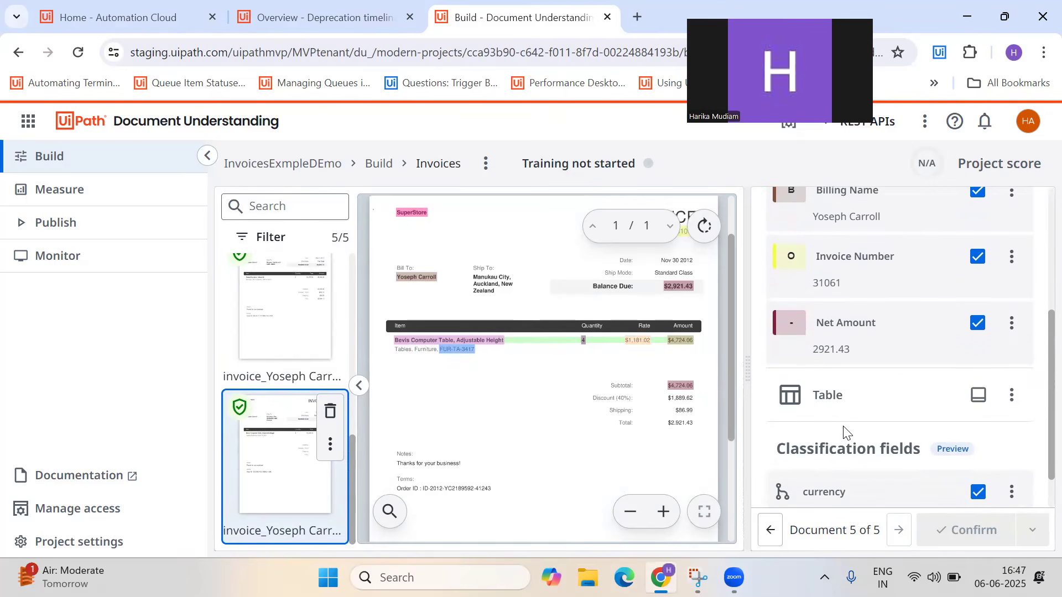
scroll(897, 432, "down", 1)
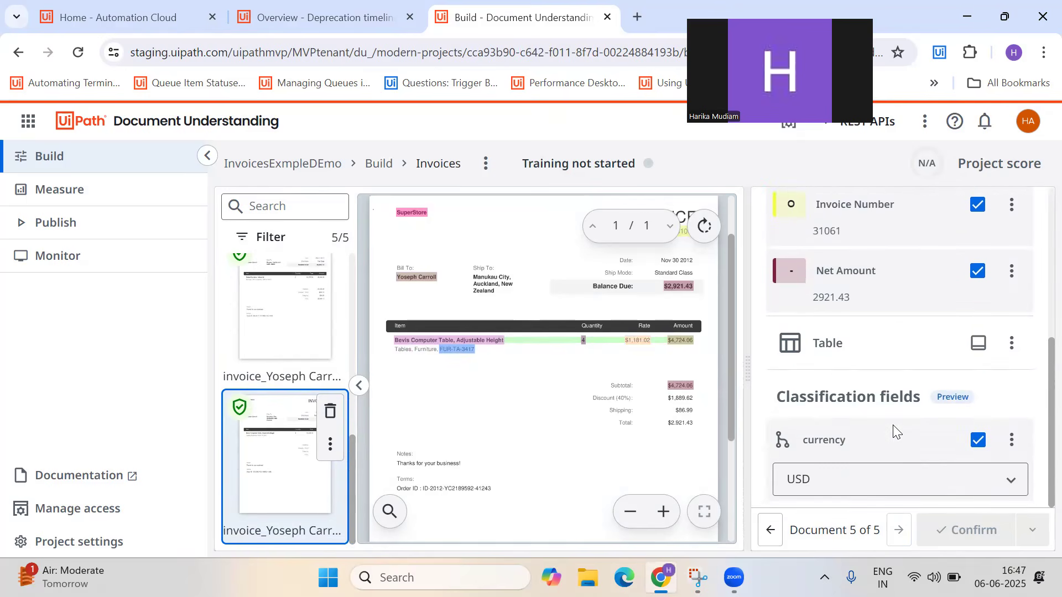
- Examine document 5's line-item table and its table options, close the table view and recheck the remaining fields and document list
left_click(978, 344)
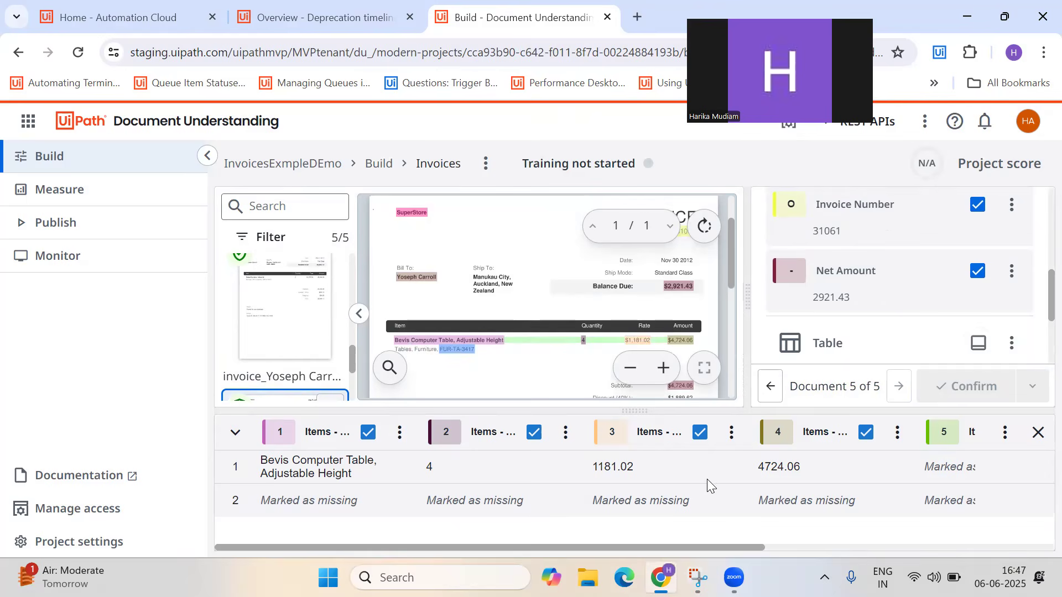
left_click(1014, 343)
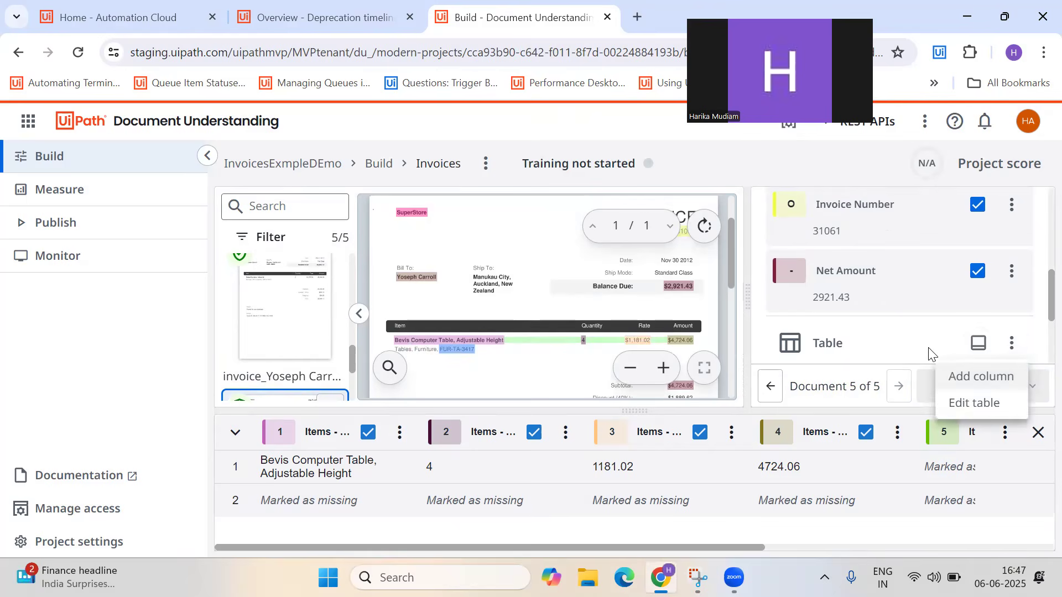
left_click(884, 336)
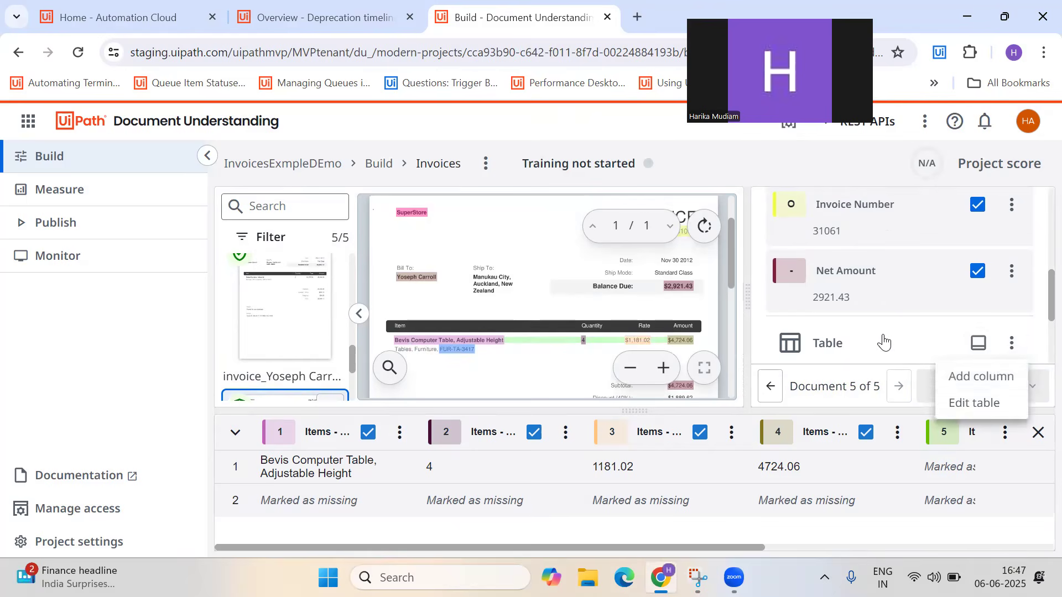
left_click(1037, 433)
scroll(888, 368, "up", 6)
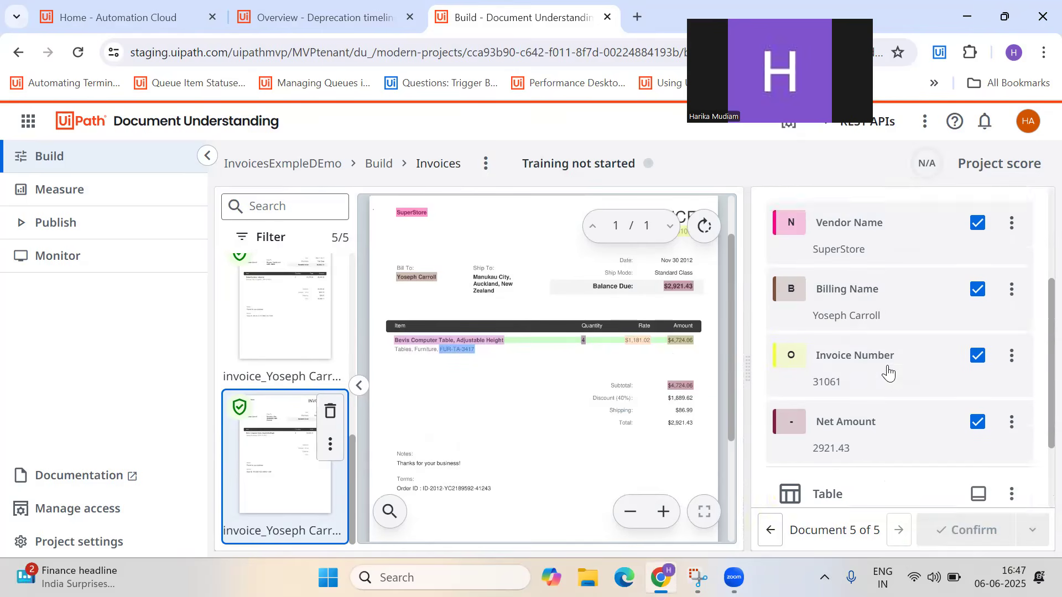
scroll(888, 366, "down", 4)
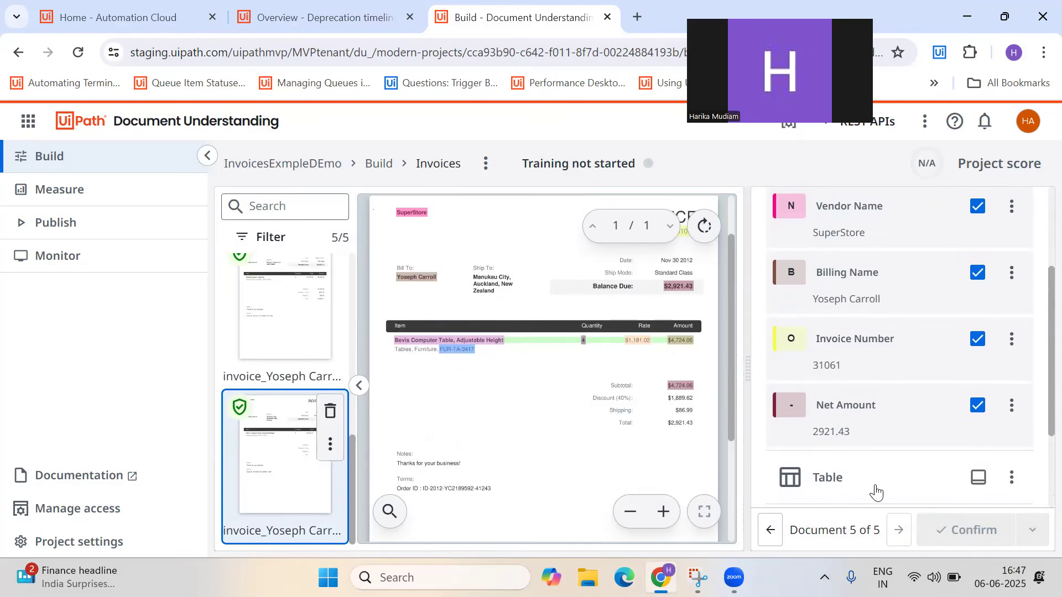
scroll(877, 492, "down", 2)
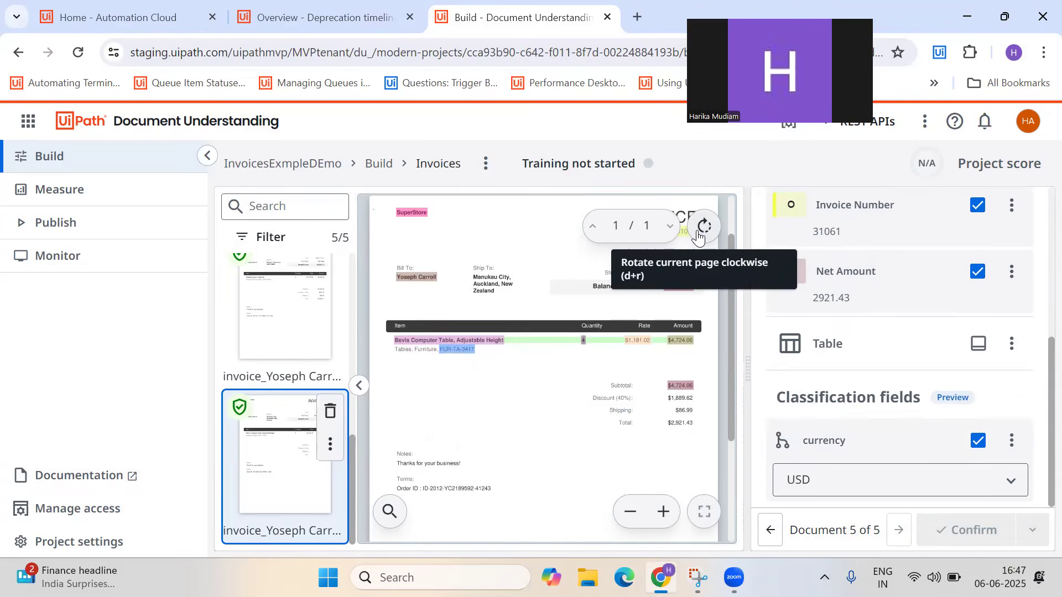
scroll(292, 287, "up", 5)
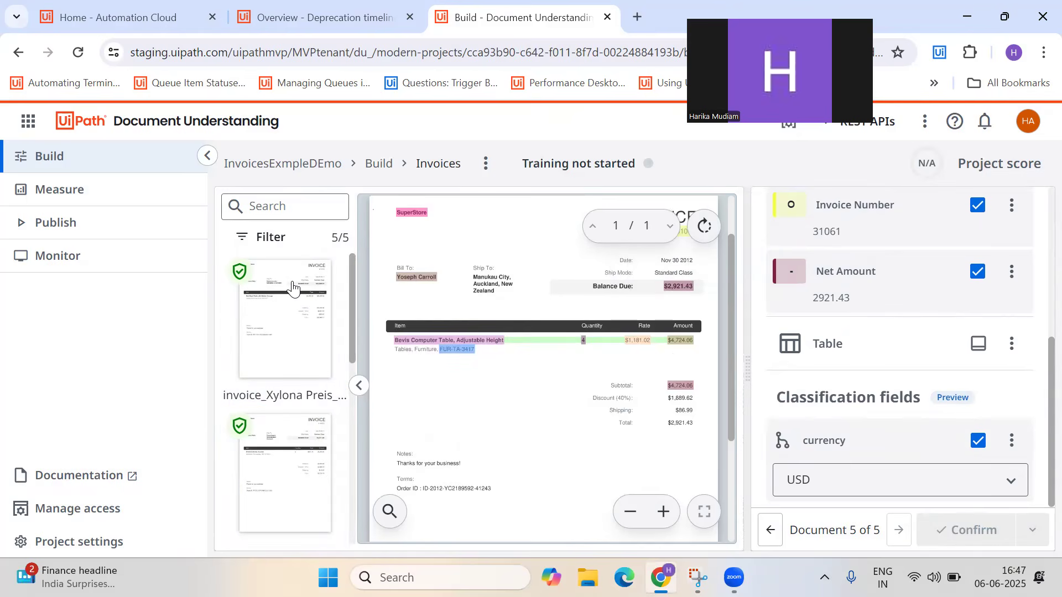
- Check the project score on the Measure page and reopen the Invoices document type for annotation
left_click(112, 185)
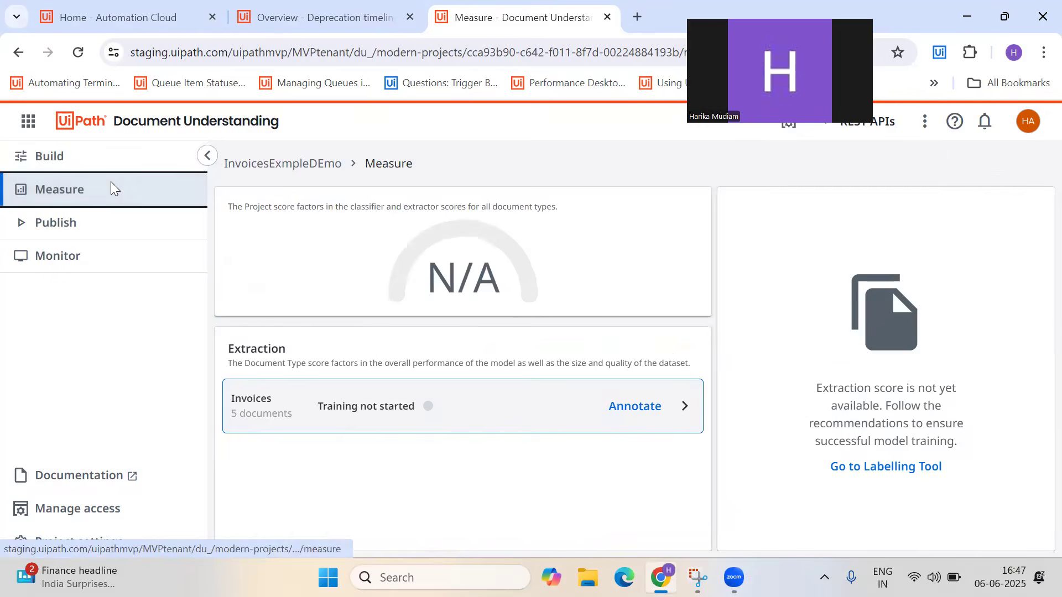
left_click(123, 150)
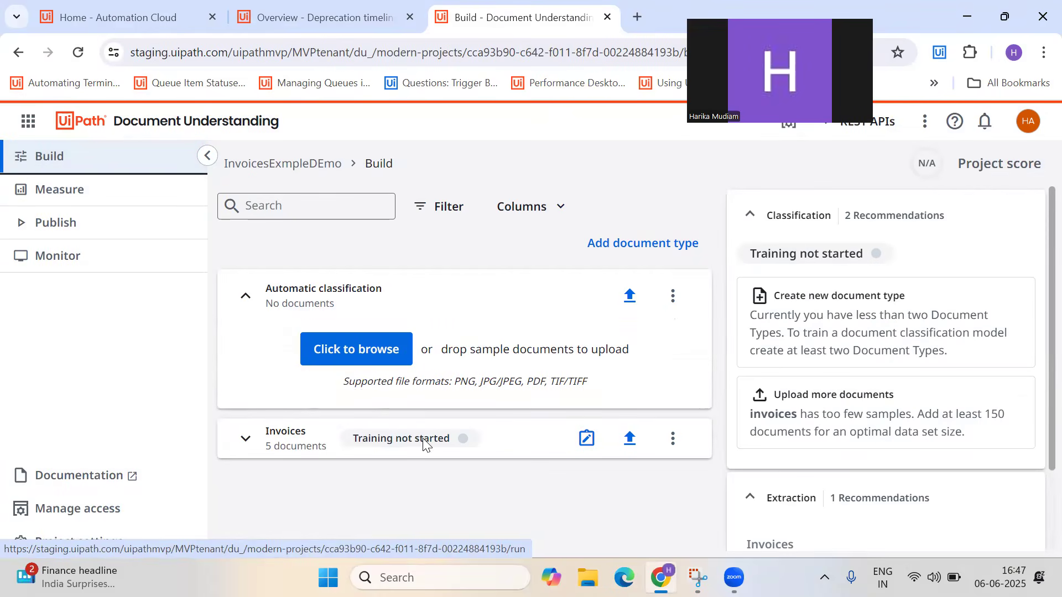
left_click(589, 443)
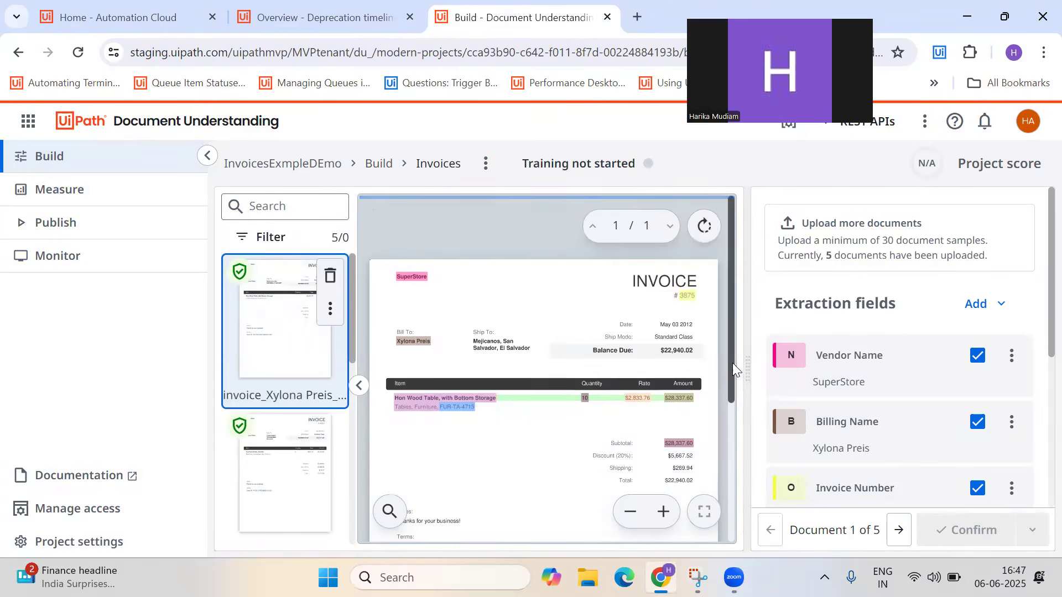
- Check the Invoices model rating and examine the score factors on the Measure page, including trained model performance
left_click(599, 166)
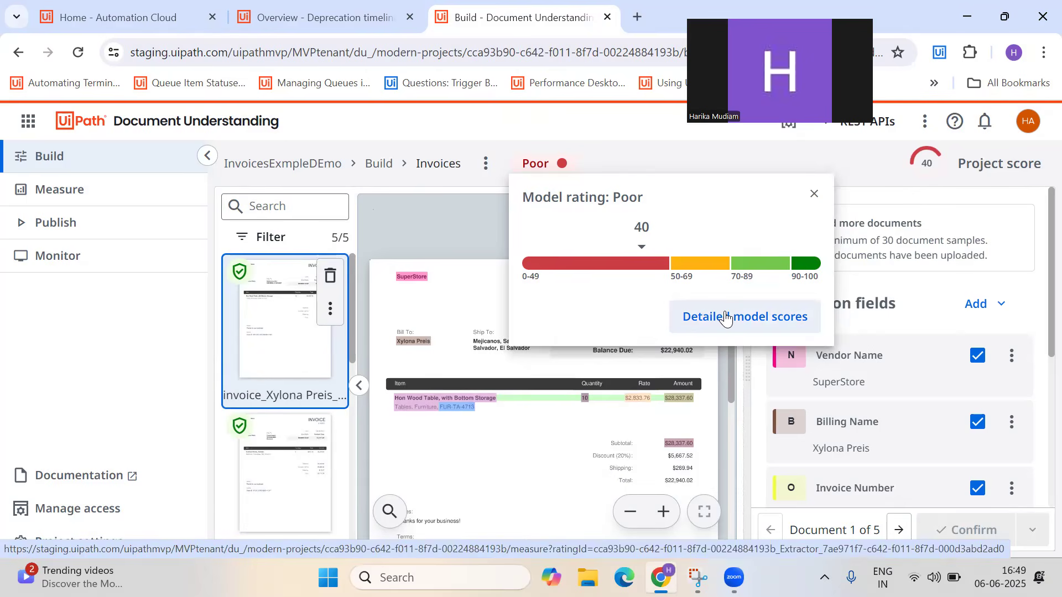
left_click(813, 195)
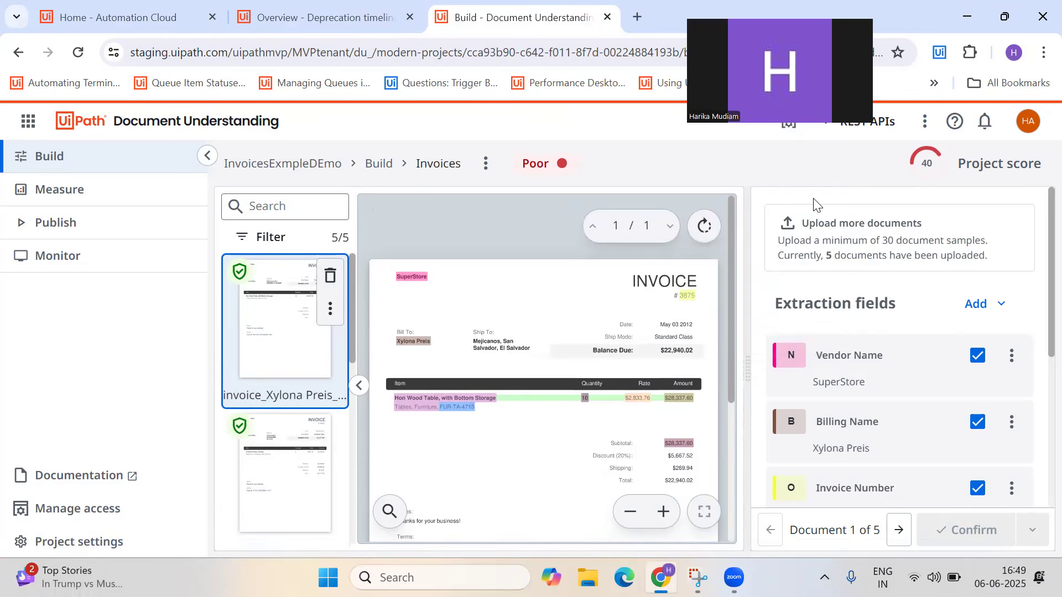
left_click(532, 176)
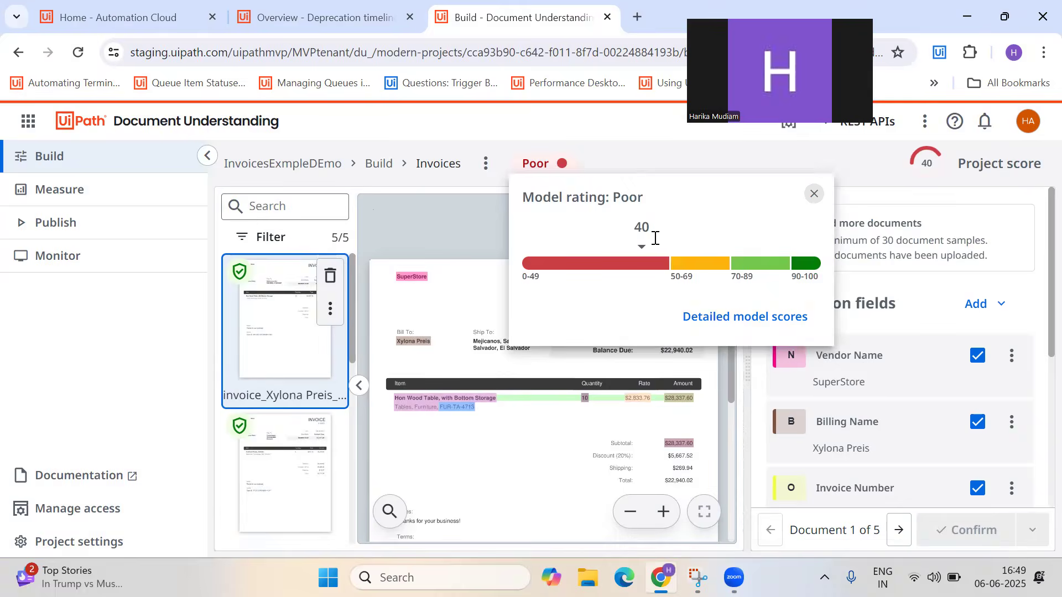
left_click(814, 195)
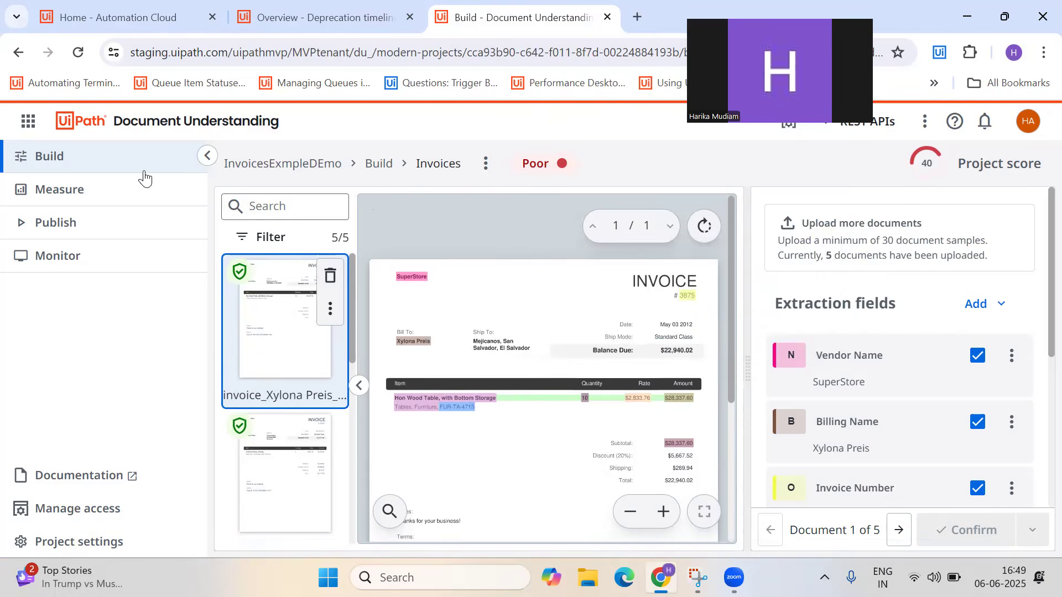
left_click(138, 191)
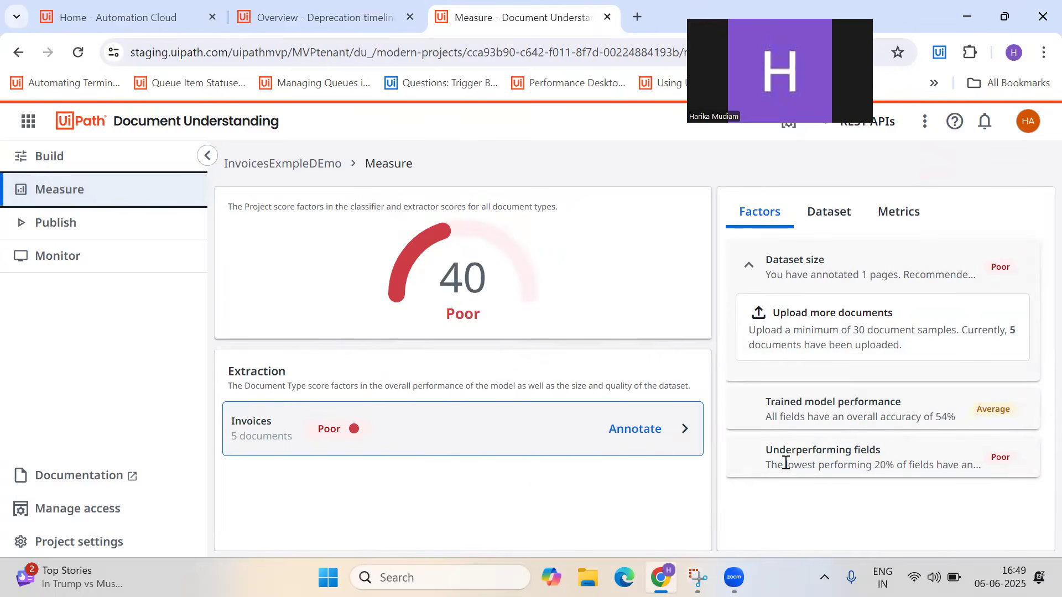
left_click(800, 404)
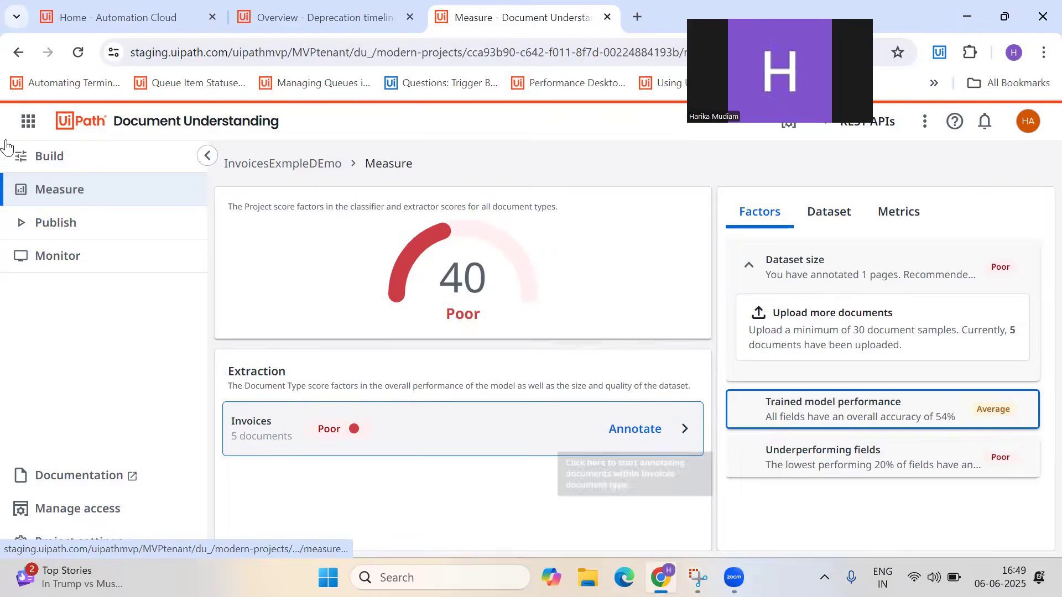
- Return to the Build page and expand the Invoices document type to look through its uploaded documents
left_click(77, 149)
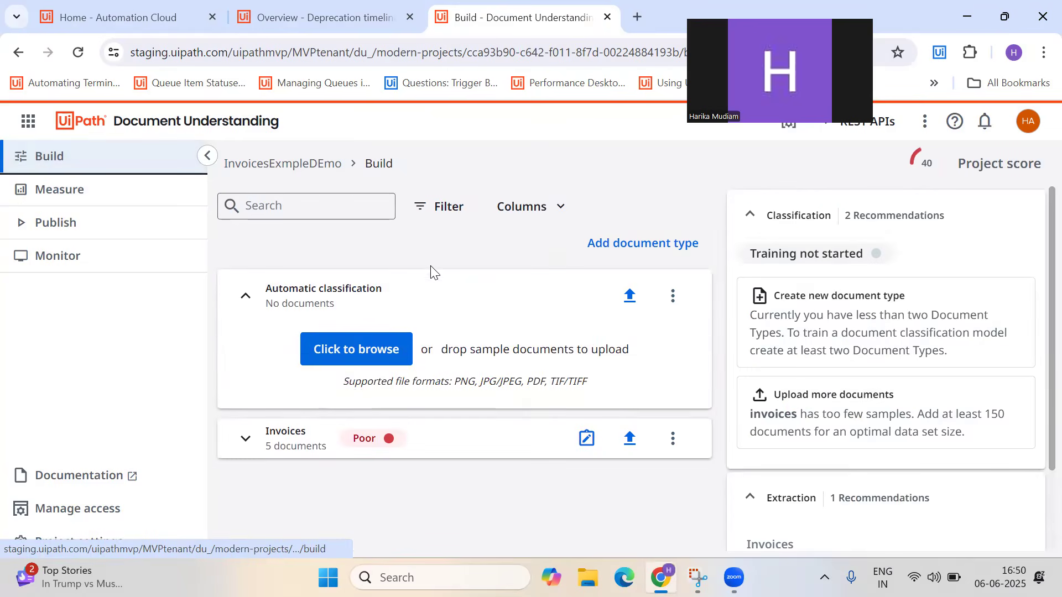
left_click(246, 442)
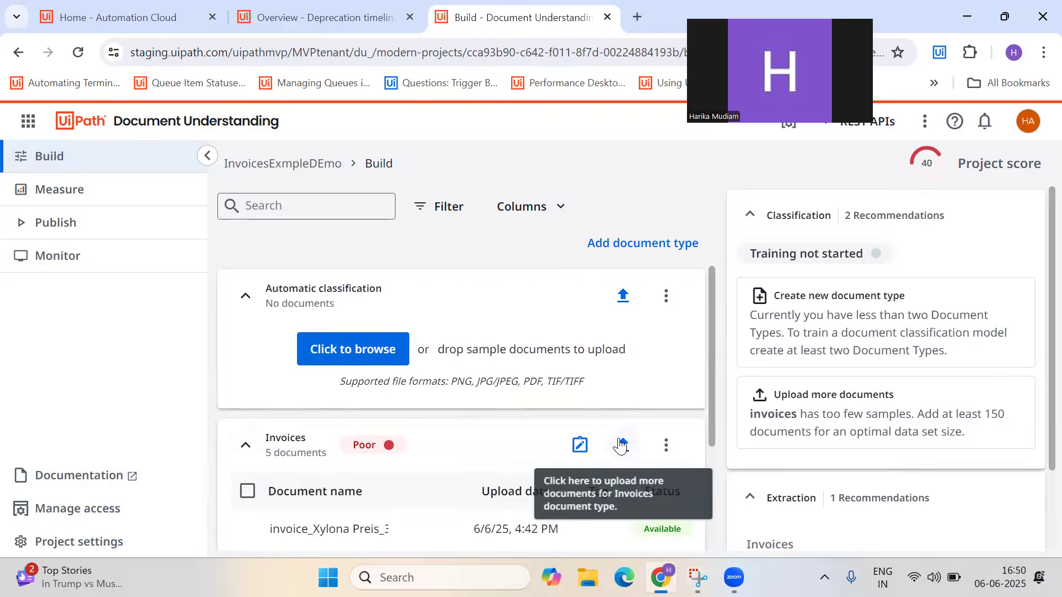
scroll(622, 446, "down", 3)
scroll(622, 445, "up", 3)
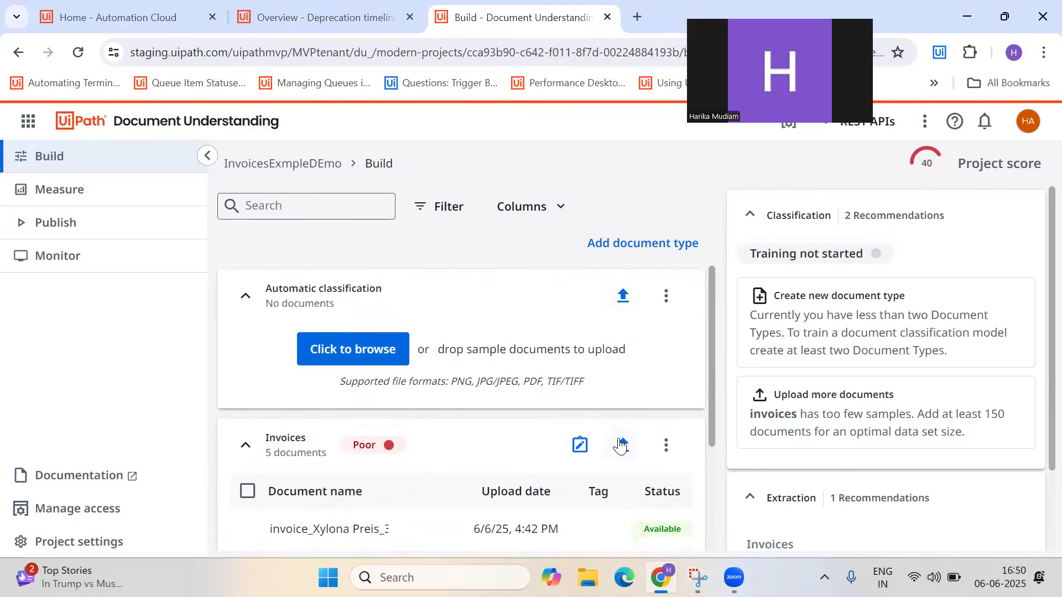
scroll(622, 445, "down", 3)
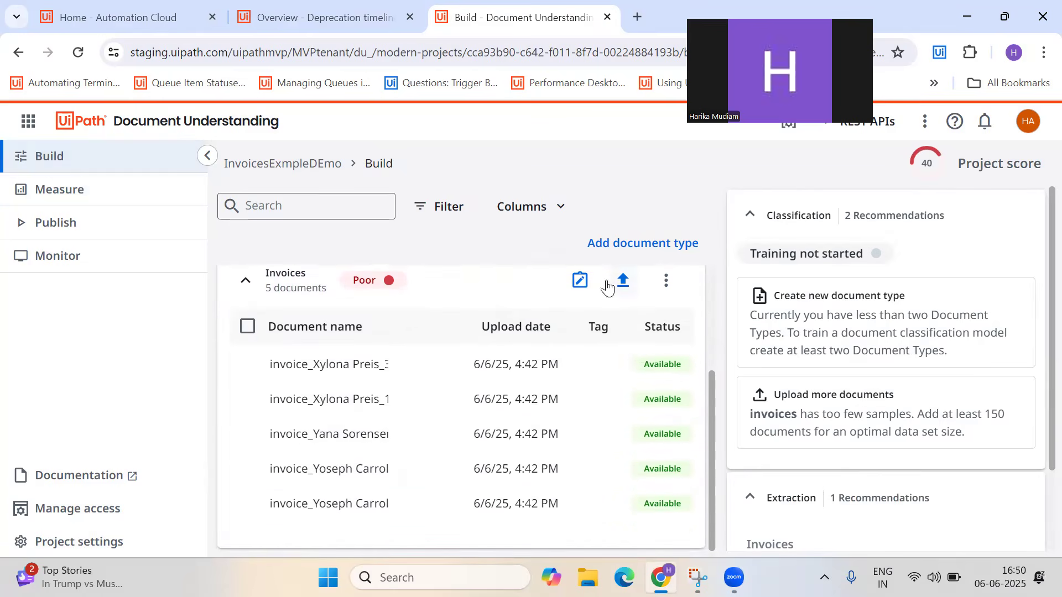
- Upload the three invoice PDFs whose file names end in 8439, 8440 and 10370 to the Invoices document type
left_click(621, 281)
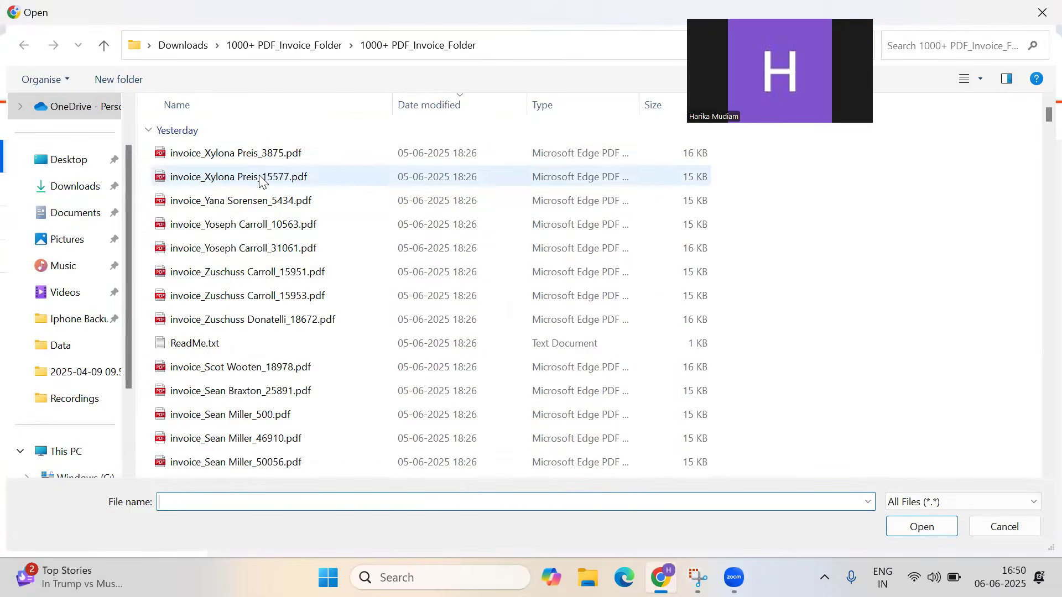
scroll(266, 274, "down", 3)
left_click(236, 277)
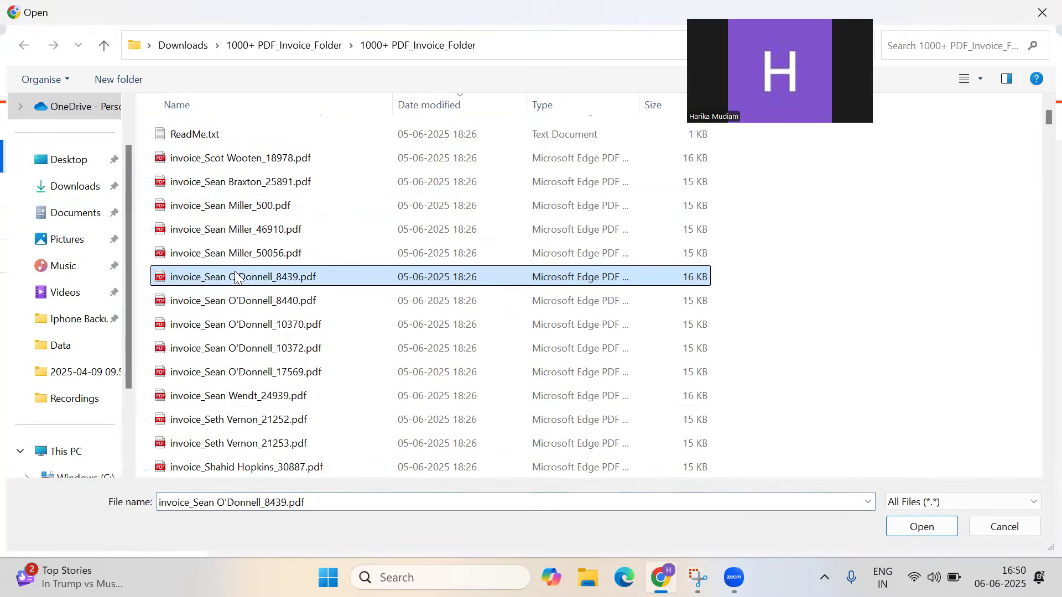
left_click_drag(742, 271, 363, 326)
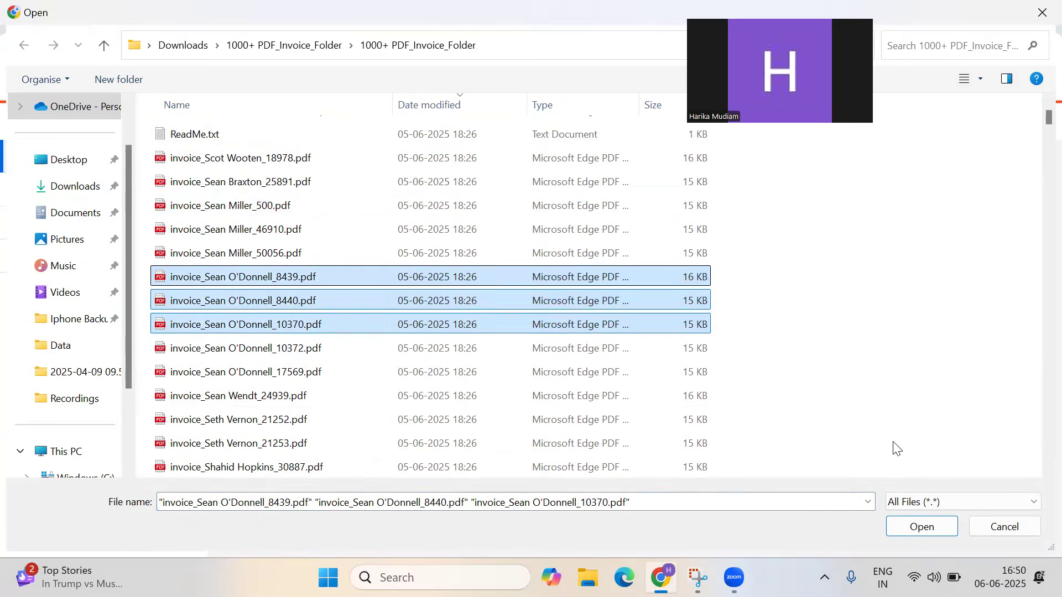
left_click(904, 528)
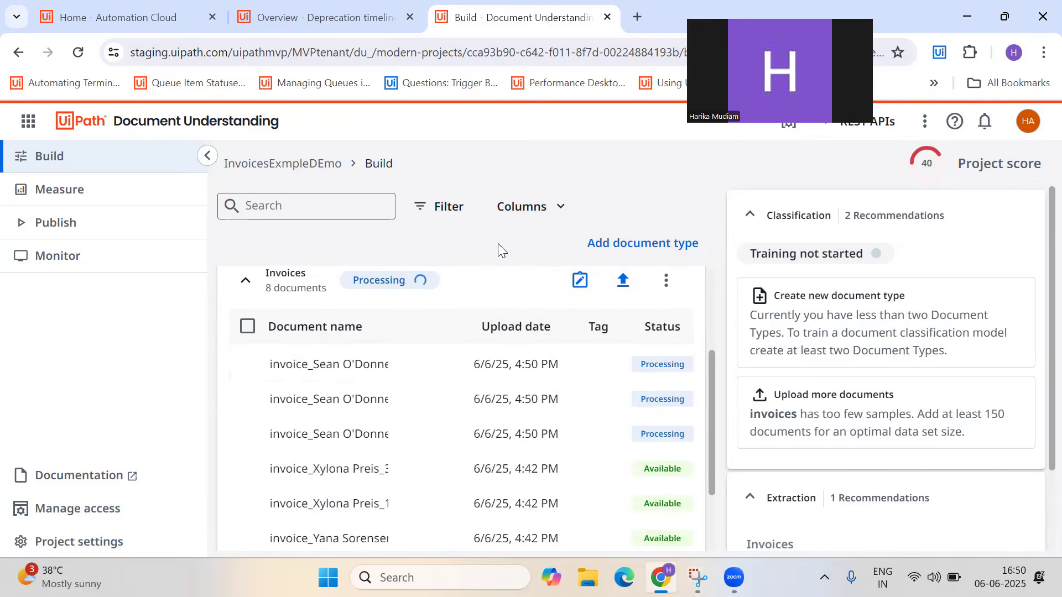
scroll(489, 380, "down", 2)
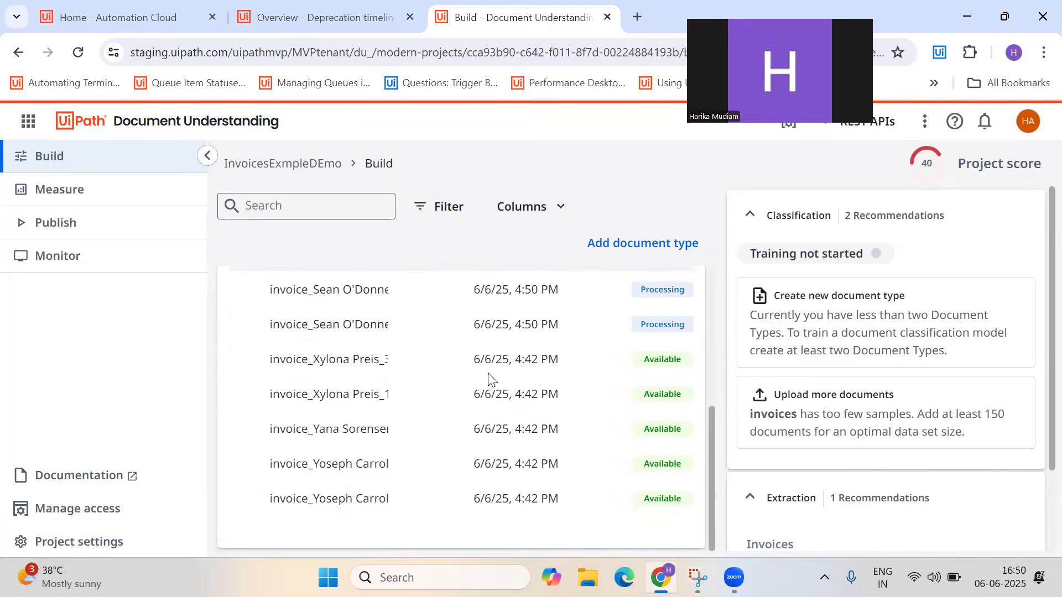
scroll(489, 380, "up", 5)
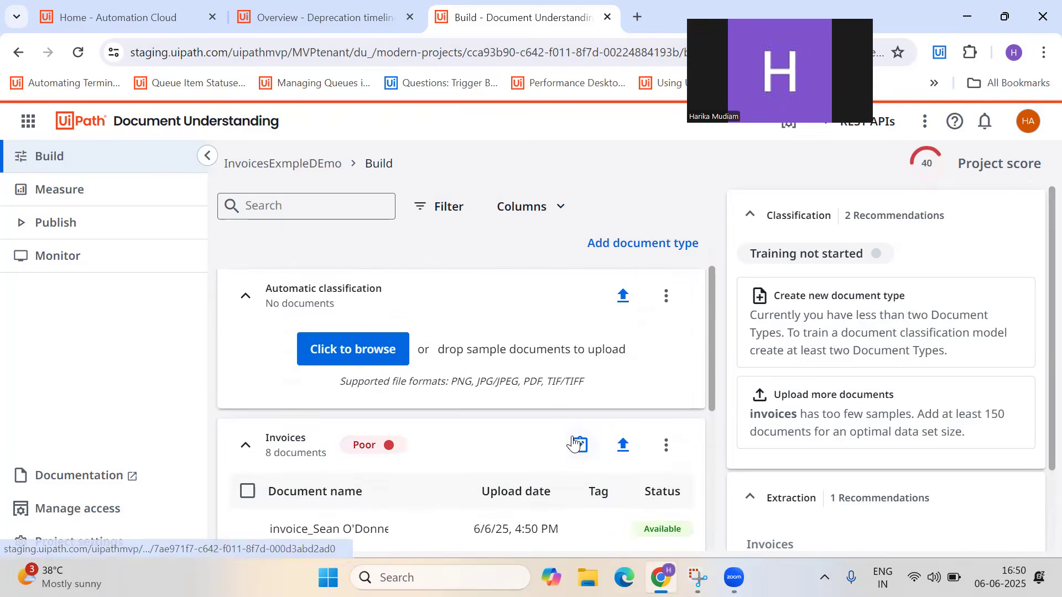
- Open the Invoices document type for annotation, check the newly uploaded document 1 and confirm its extracted fields
left_click(578, 445)
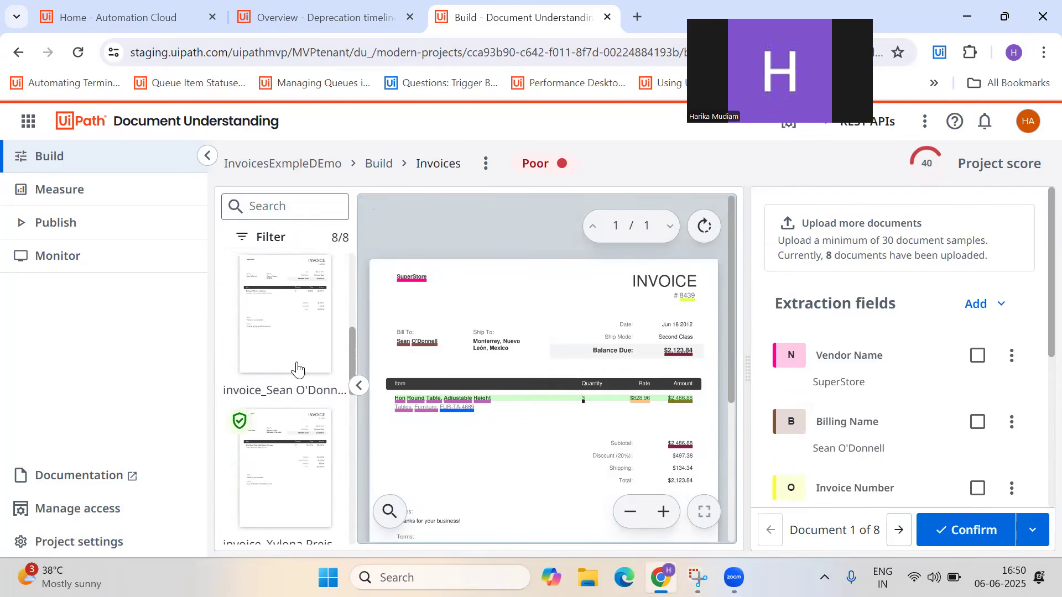
scroll(297, 369, "down", 5)
scroll(305, 439, "up", 6)
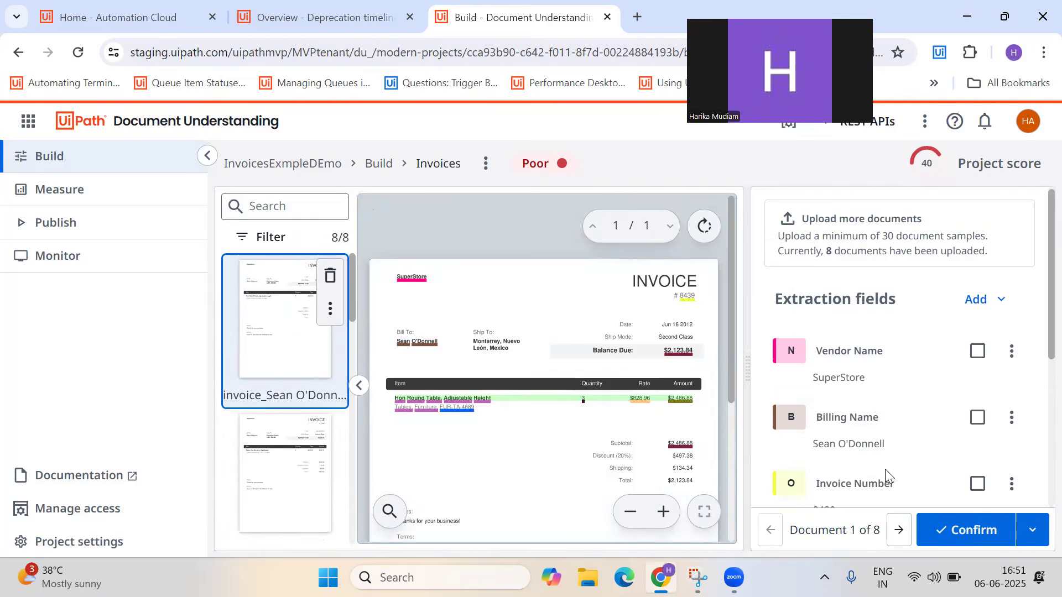
scroll(885, 475, "down", 5)
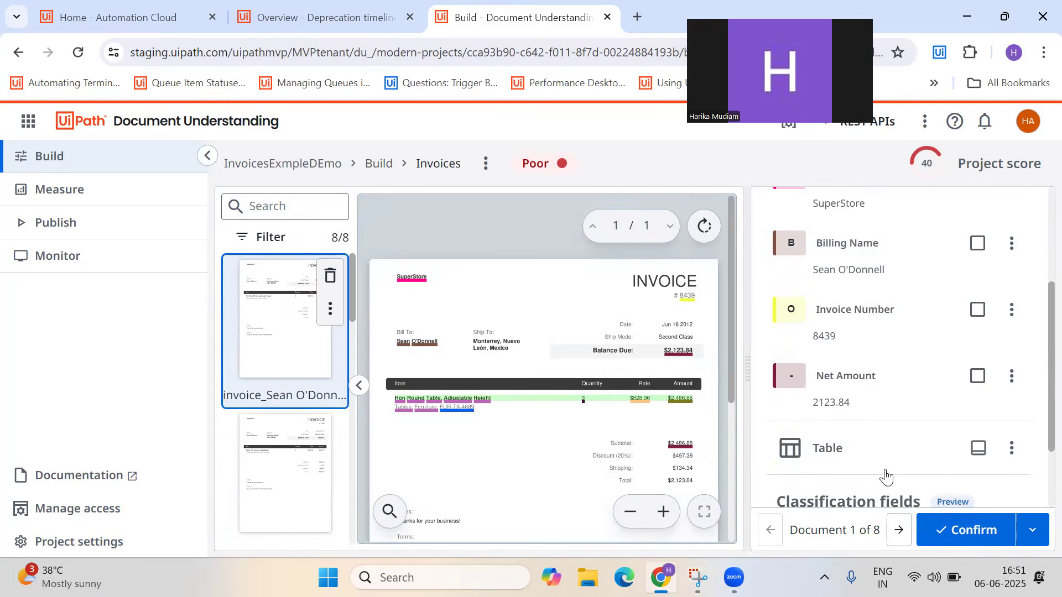
left_click(956, 533)
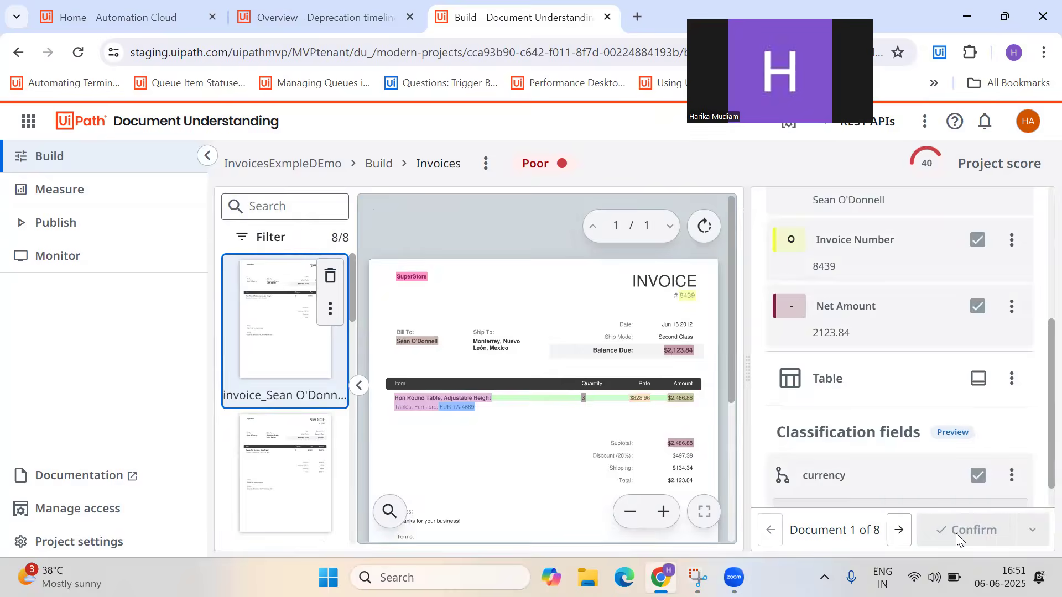
- Confirm the extracted fields of documents 2 and 3 and check the confirmation marks across the Invoices document list
left_click(908, 535)
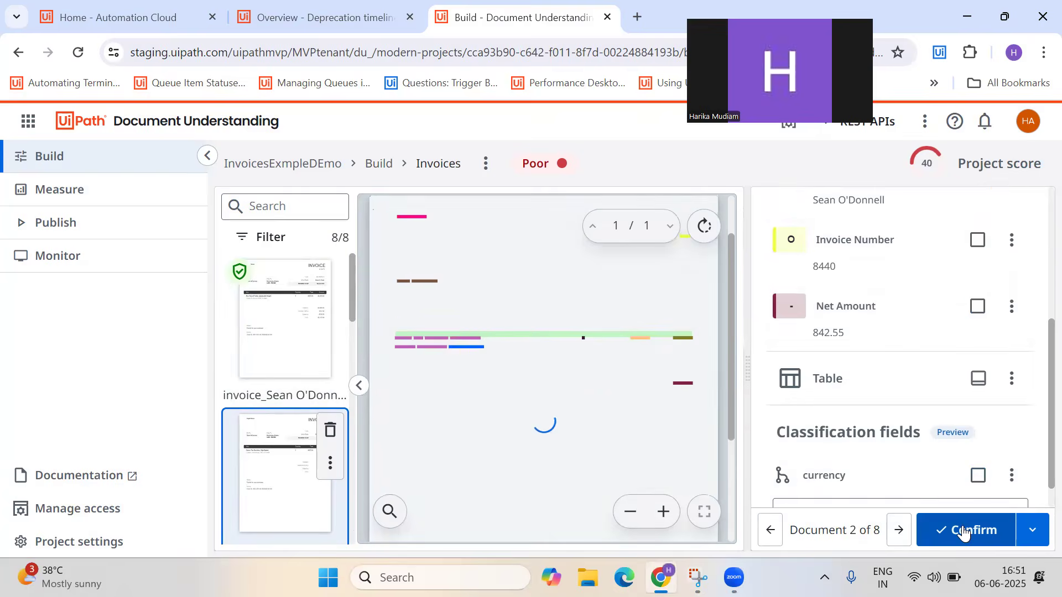
left_click(965, 528)
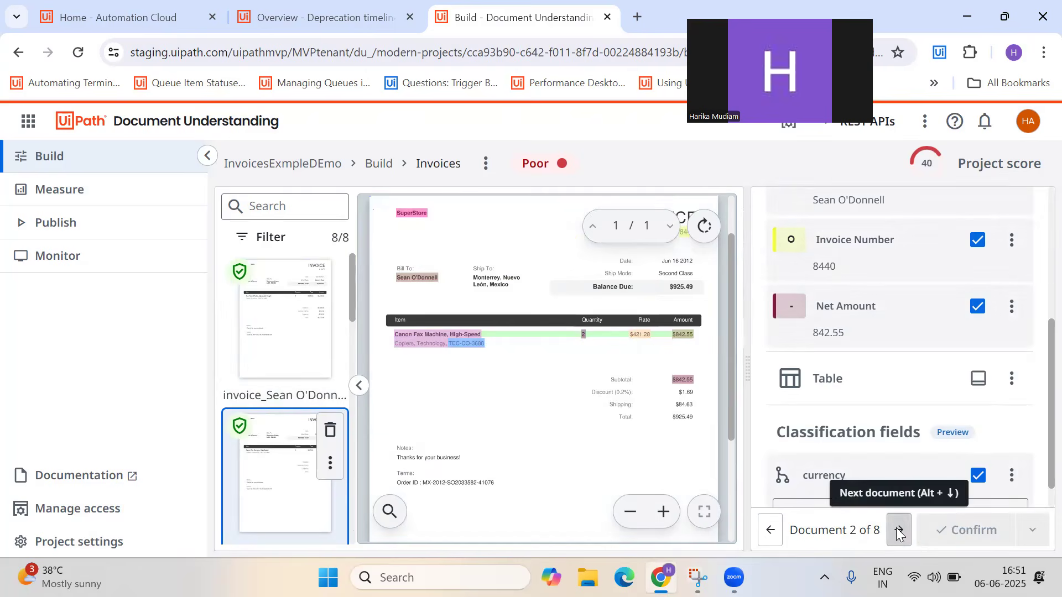
left_click(898, 530)
left_click(945, 539)
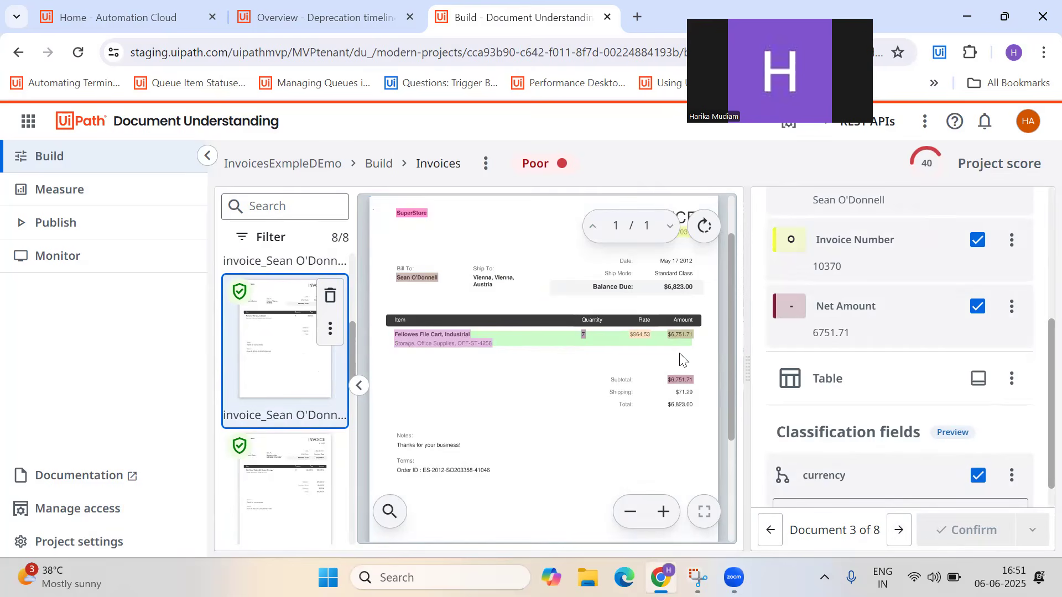
scroll(476, 306, "up", 1)
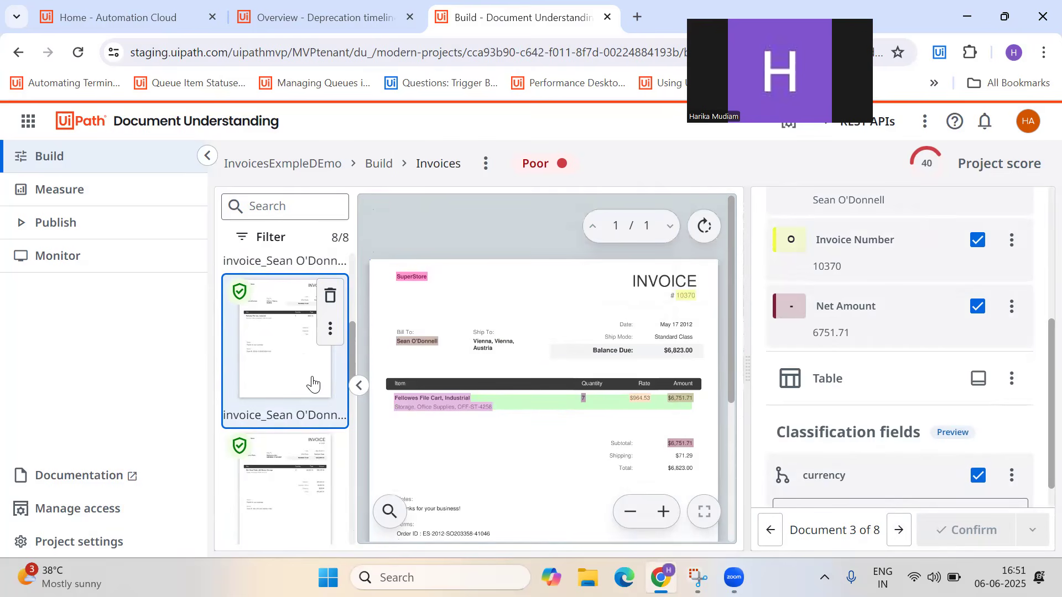
scroll(311, 384, "down", 5)
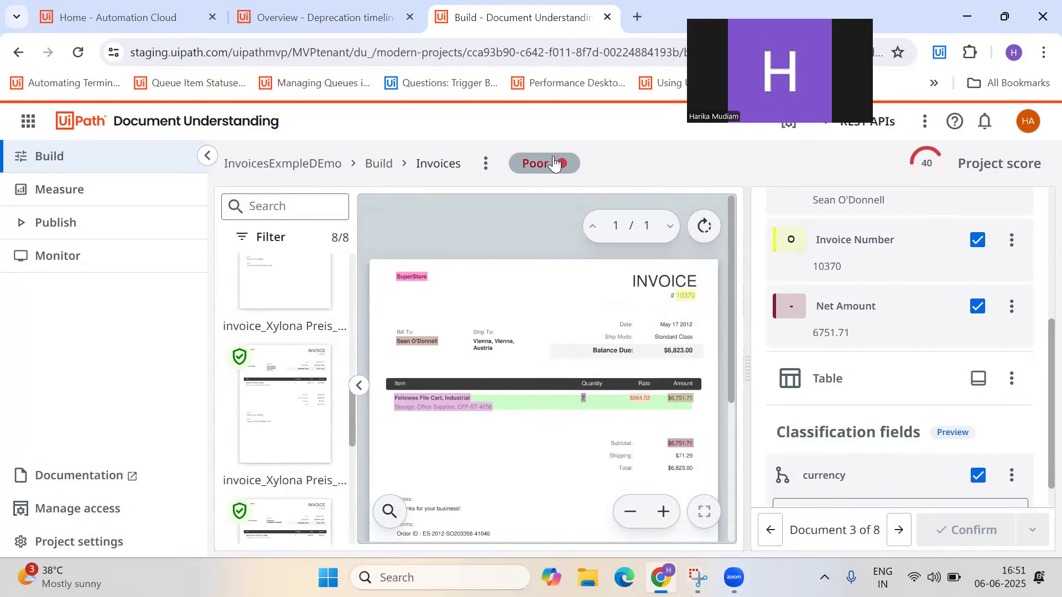
- Check the detailed Invoices model scores on the Measure page, and the uploaded documents and model rating on the Build page
left_click(554, 161)
left_click(707, 324)
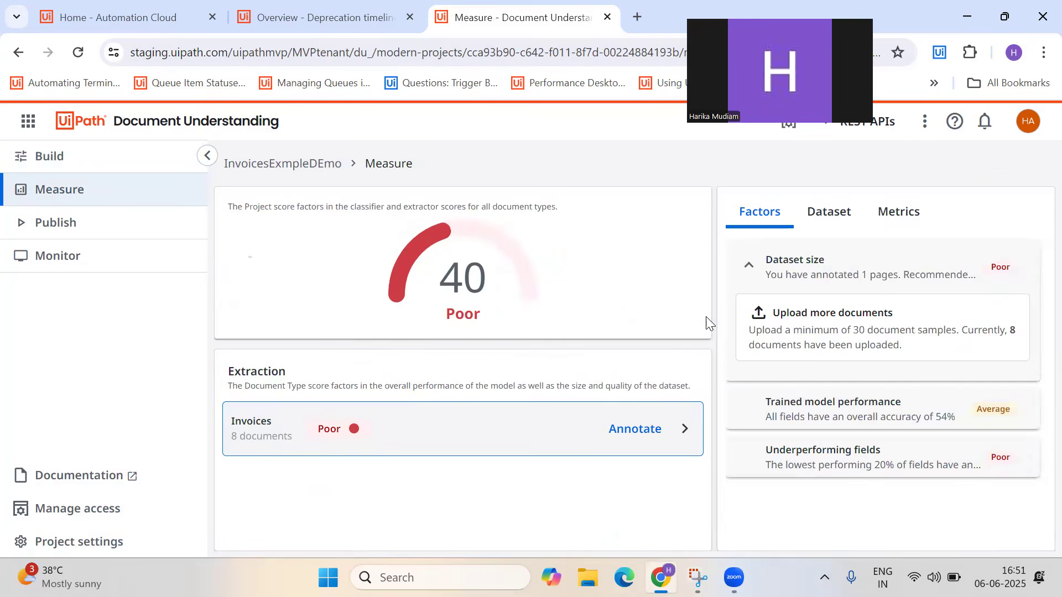
left_click(58, 158)
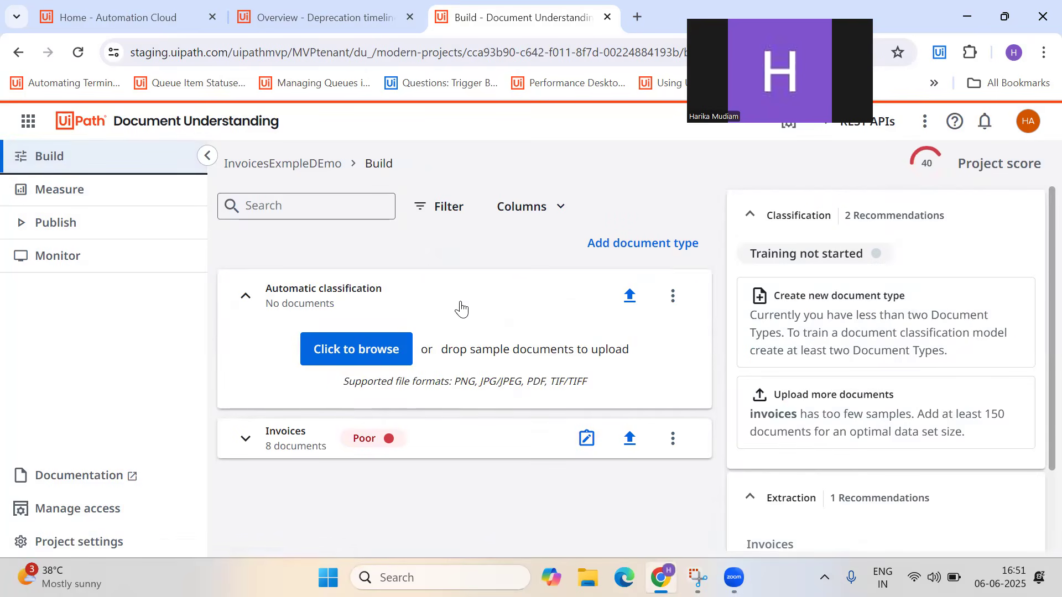
left_click(246, 441)
scroll(422, 514, "down", 2)
scroll(422, 514, "down", 1)
scroll(423, 512, "up", 2)
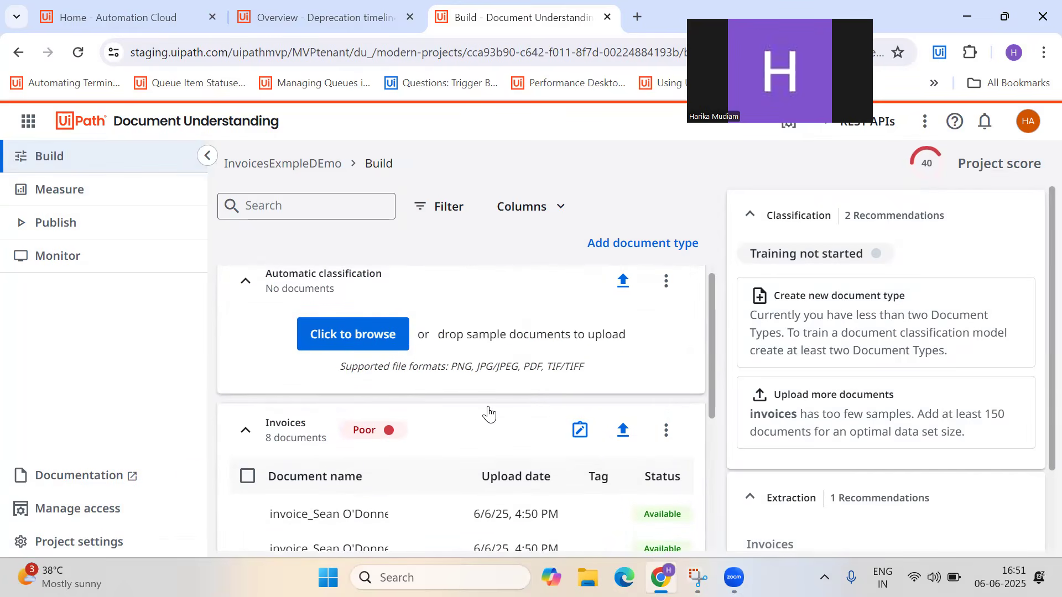
left_click(368, 427)
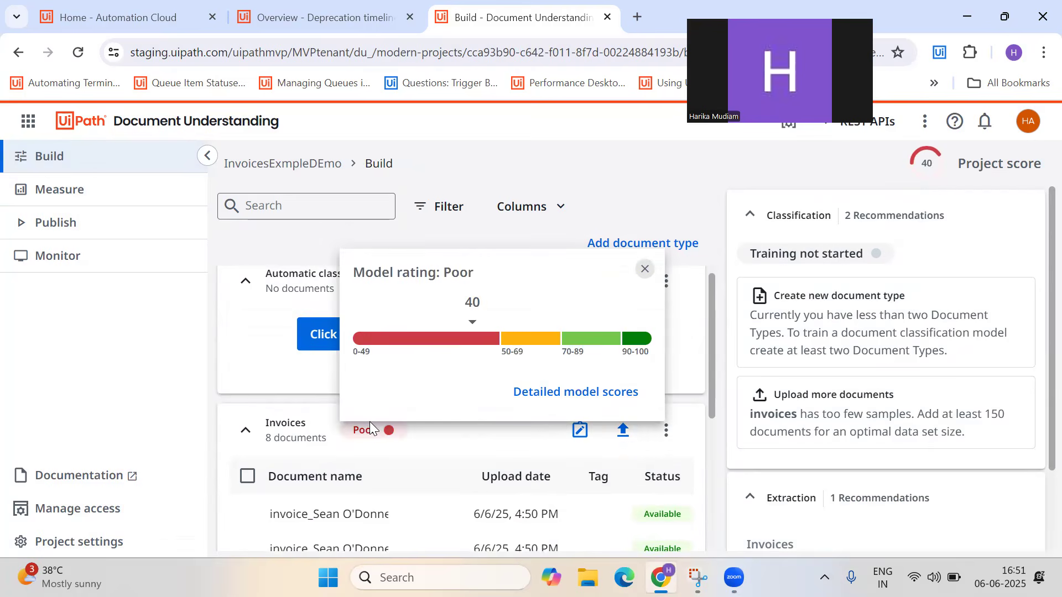
left_click(645, 269)
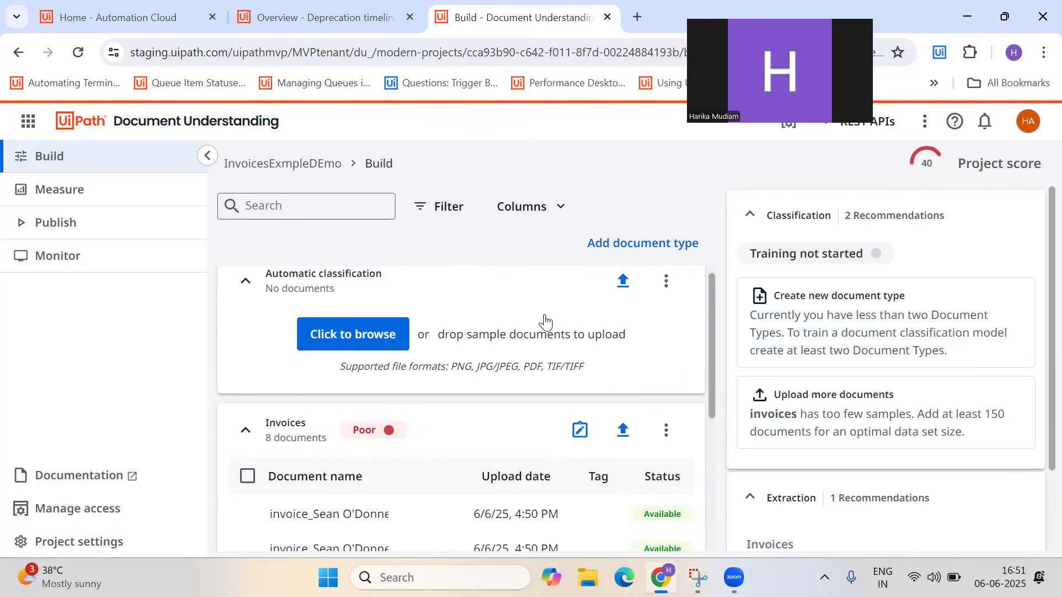
- Review the extraction fields, classification fields and settings of the Invoices document type in the Document type manager, and return to Build
left_click(668, 429)
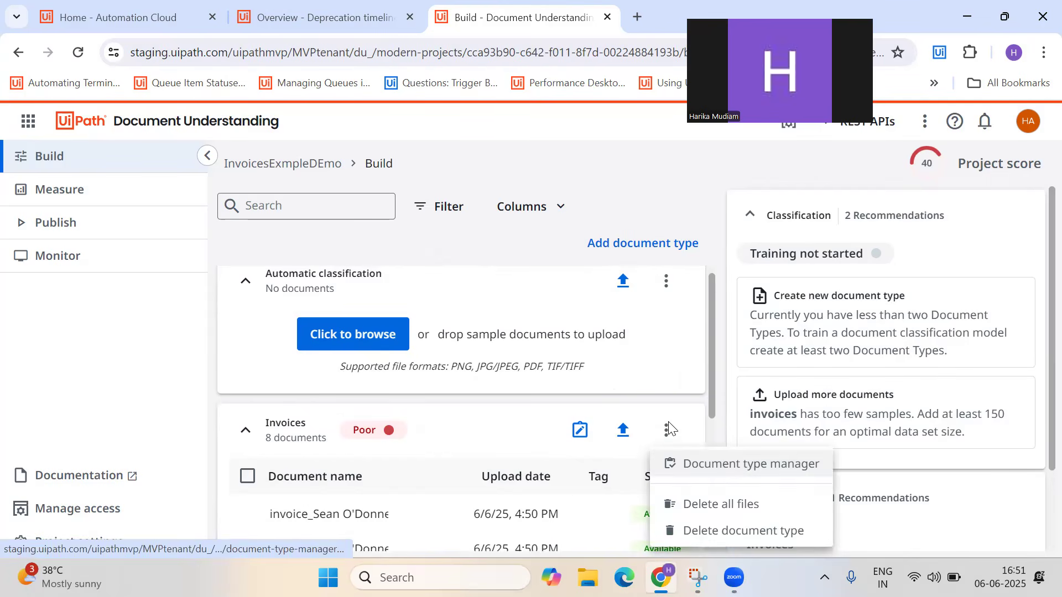
left_click(720, 464)
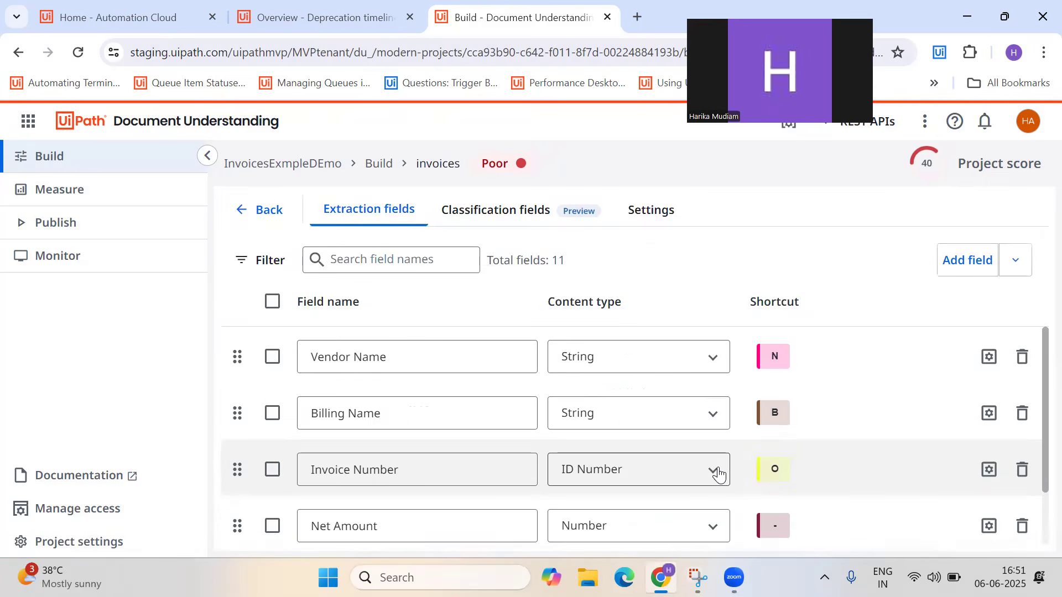
scroll(718, 471, "down", 2)
scroll(718, 470, "up", 2)
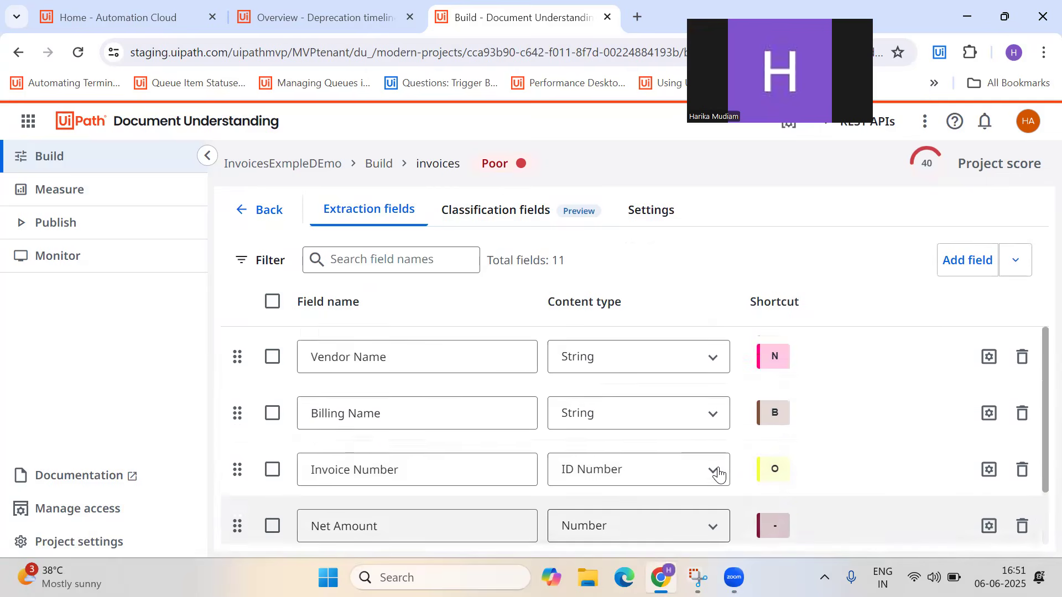
left_click(593, 210)
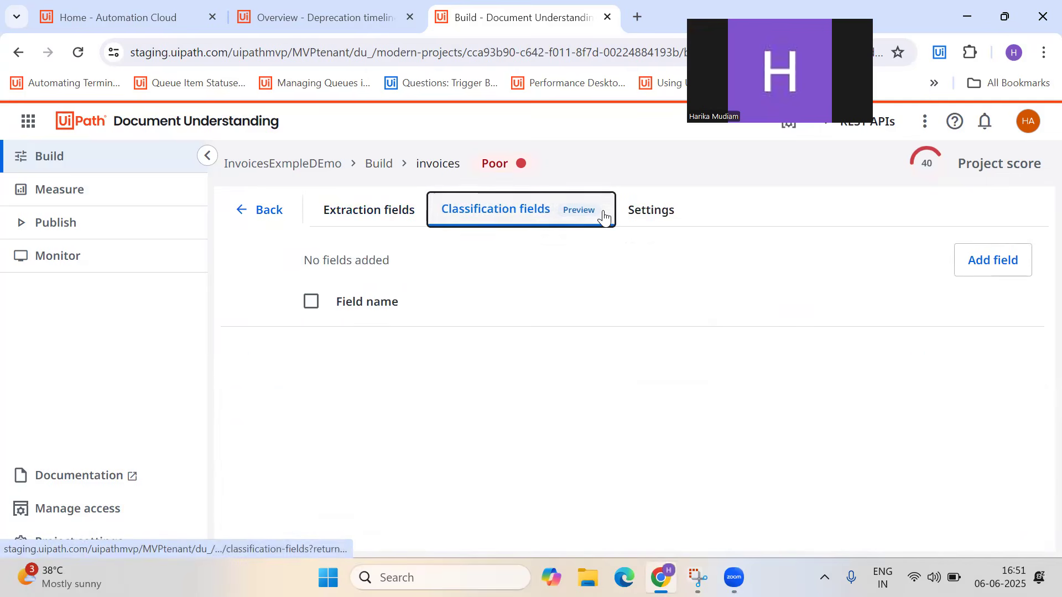
left_click(649, 217)
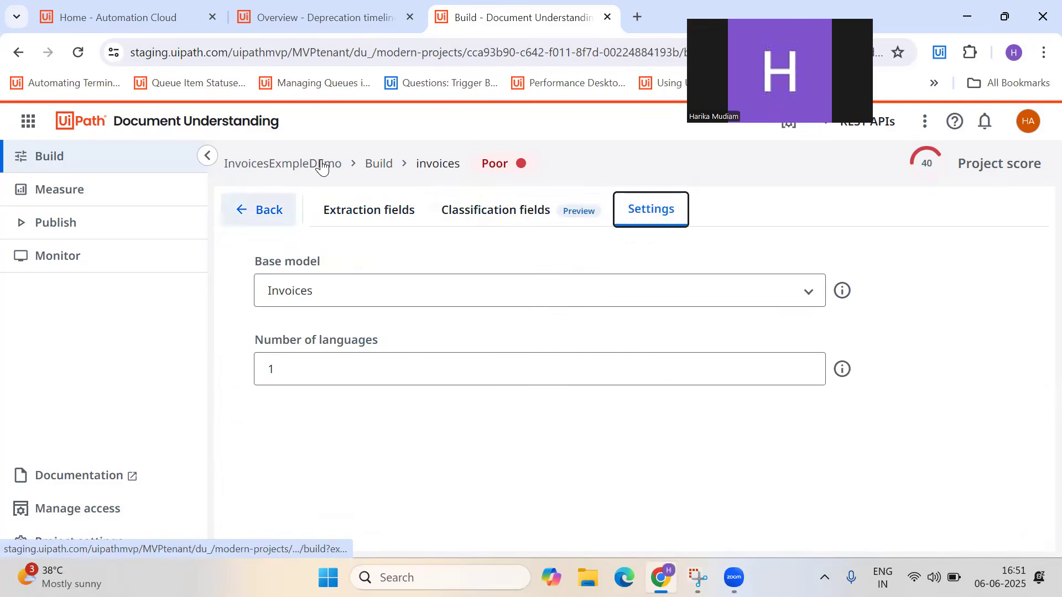
left_click(379, 166)
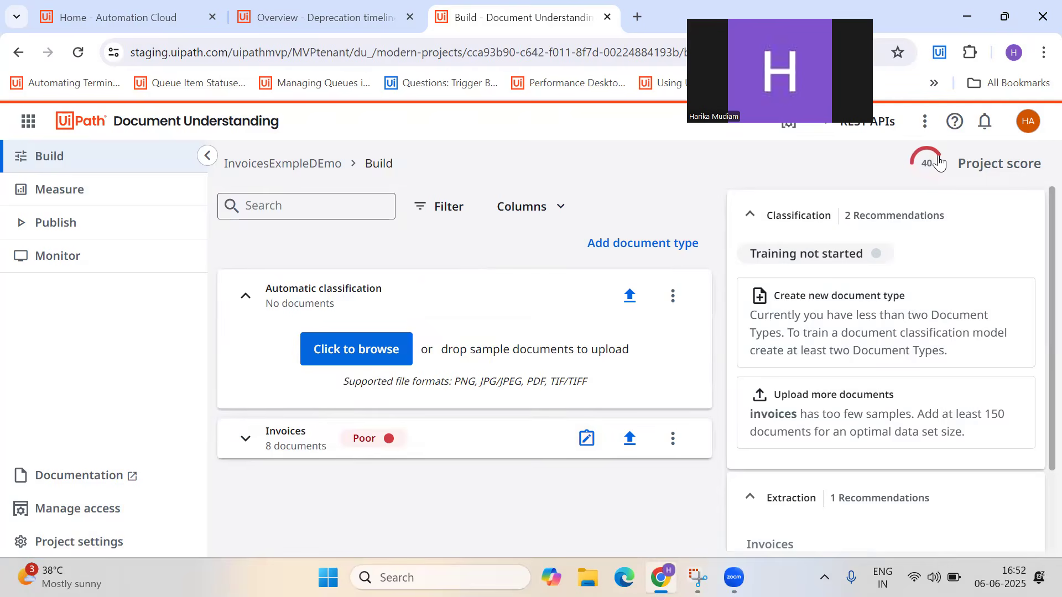
- Open the Invoices document type for annotation and go through documents 1 to 8 to check that each is confirmed
left_click(246, 440)
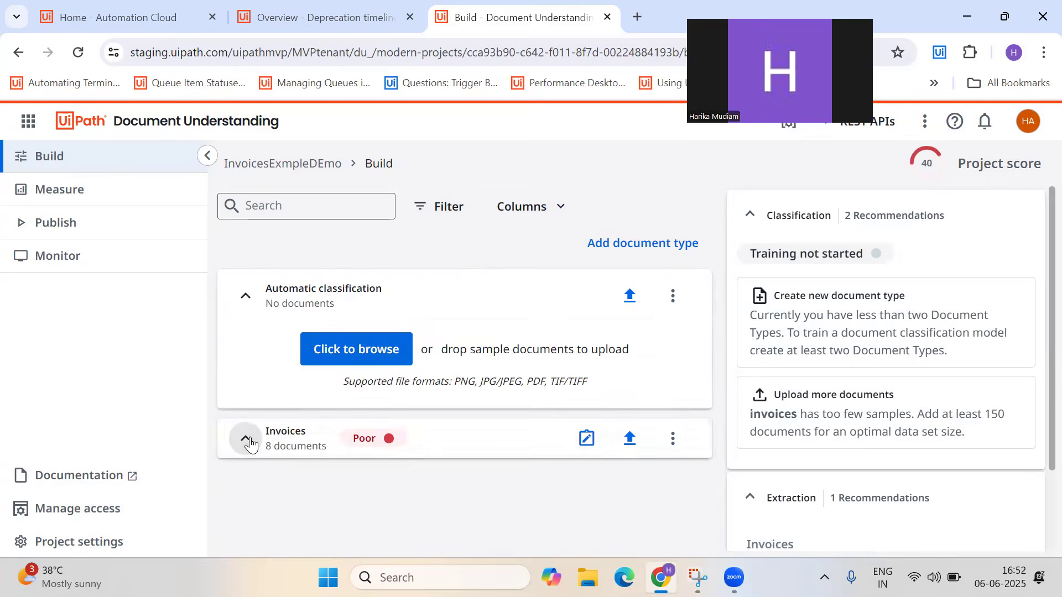
scroll(498, 474, "down", 5)
scroll(501, 467, "up", 3)
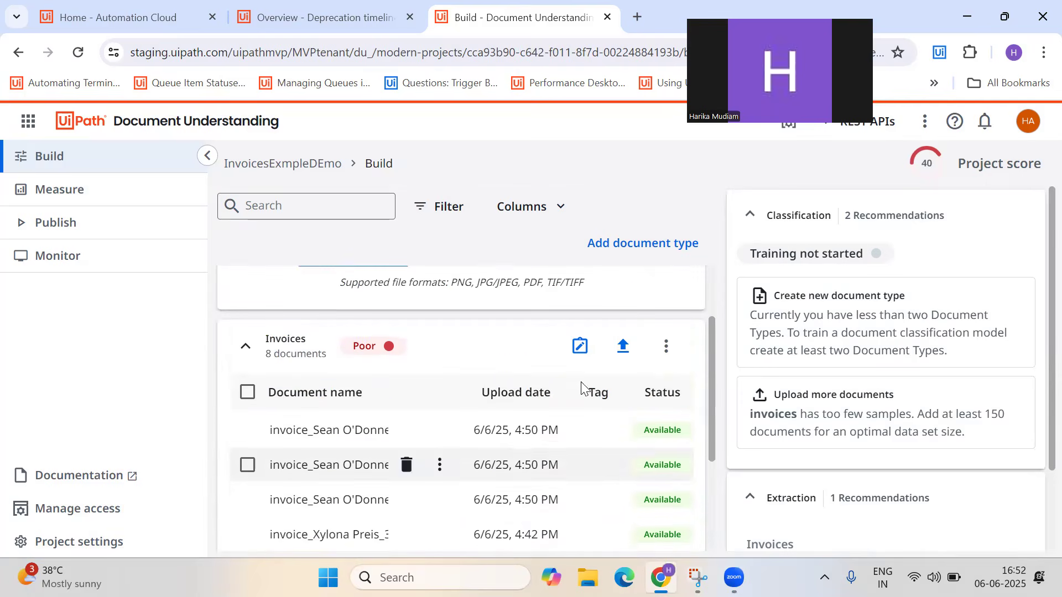
left_click(579, 346)
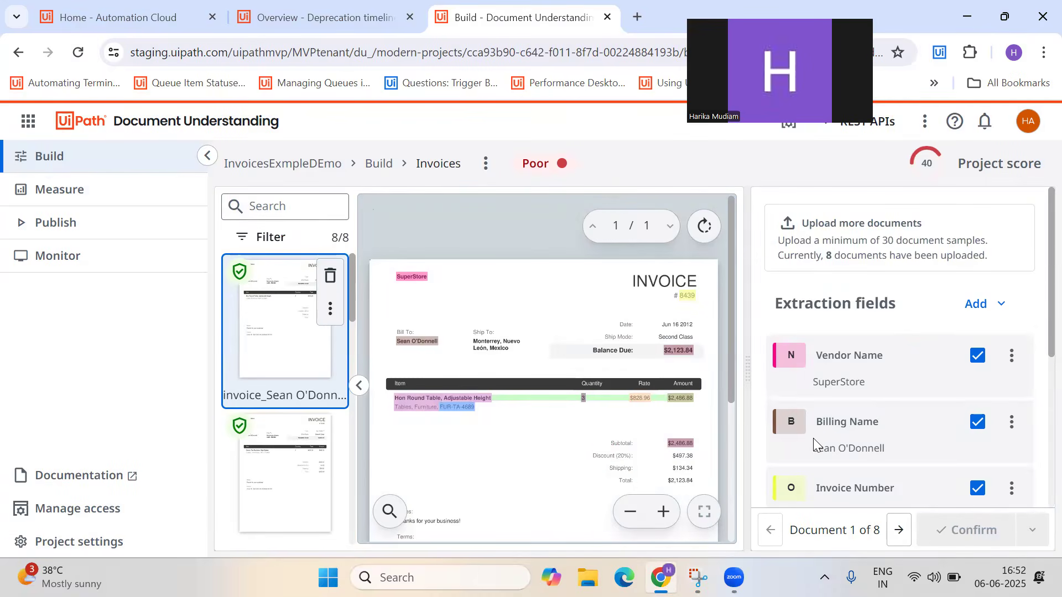
left_click(891, 531)
left_click(897, 530)
left_click(897, 530)
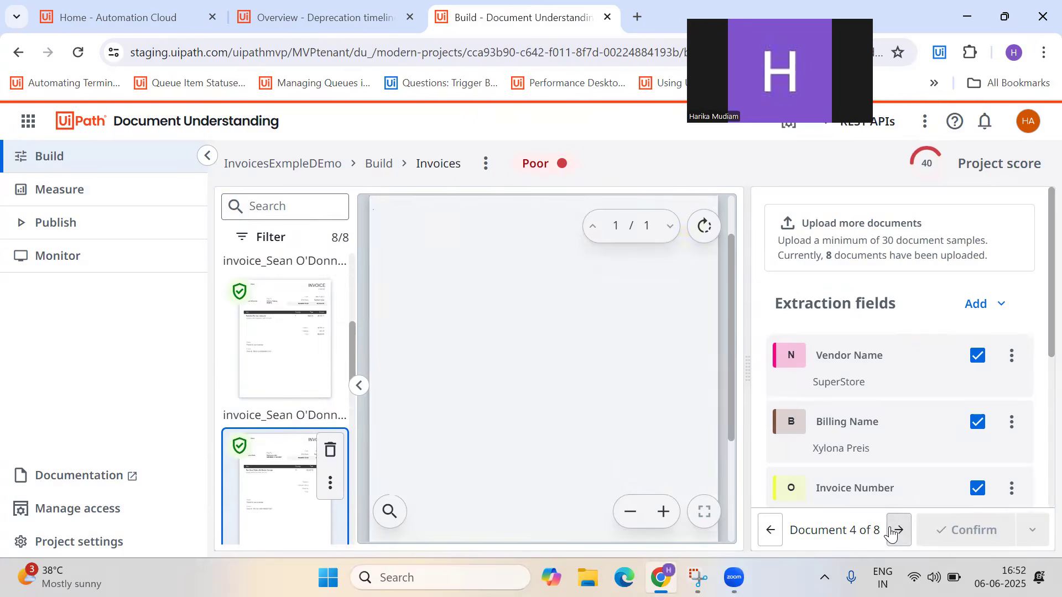
left_click(897, 530)
left_click(897, 530)
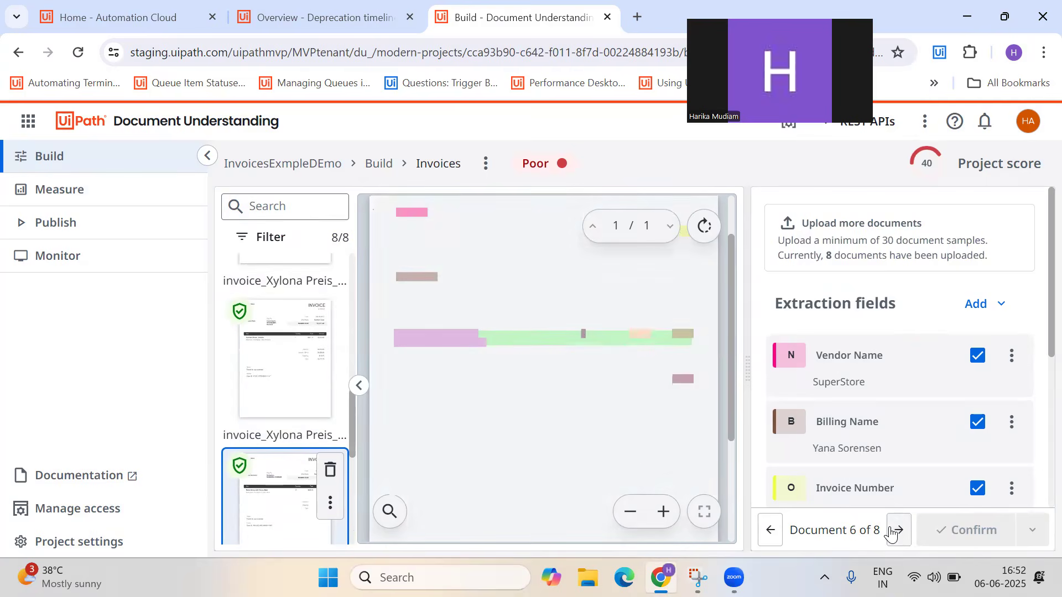
left_click(890, 533)
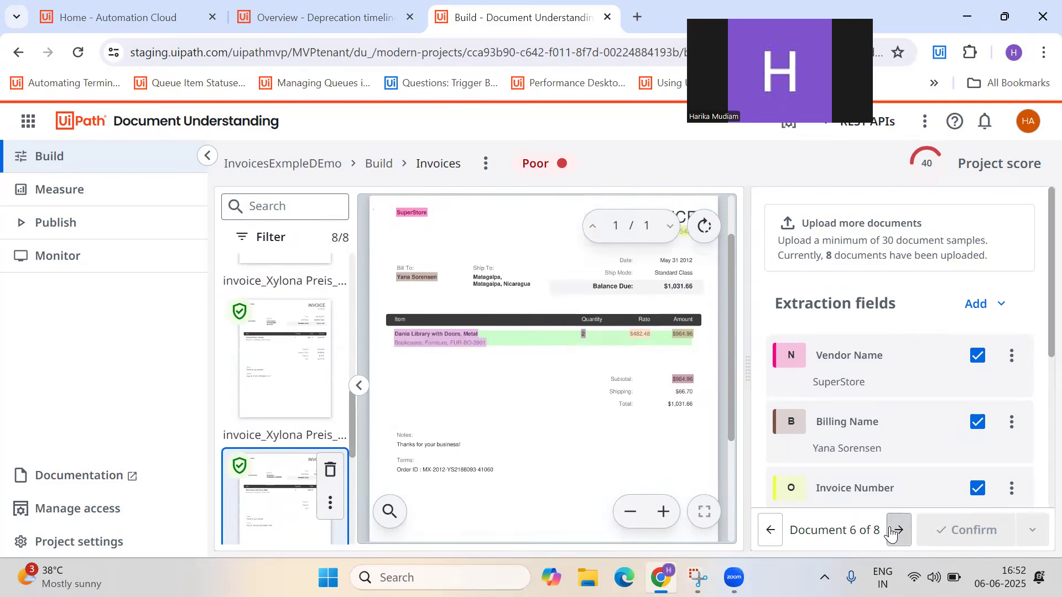
left_click(897, 530)
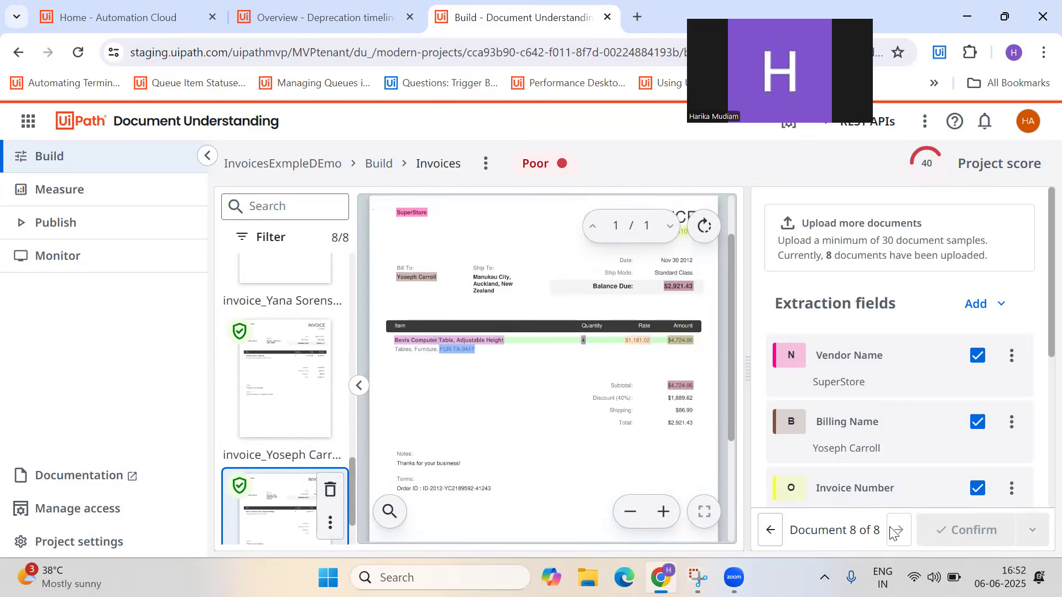
- Check the Invoices model rating and read the classification and extraction recommendations on the Build page
left_click(554, 167)
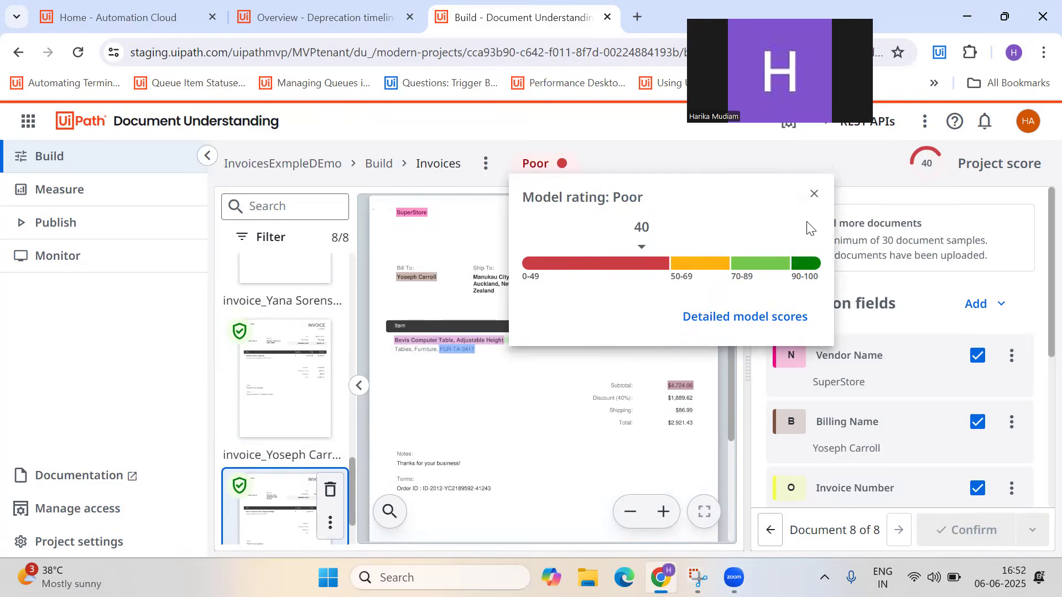
left_click(813, 194)
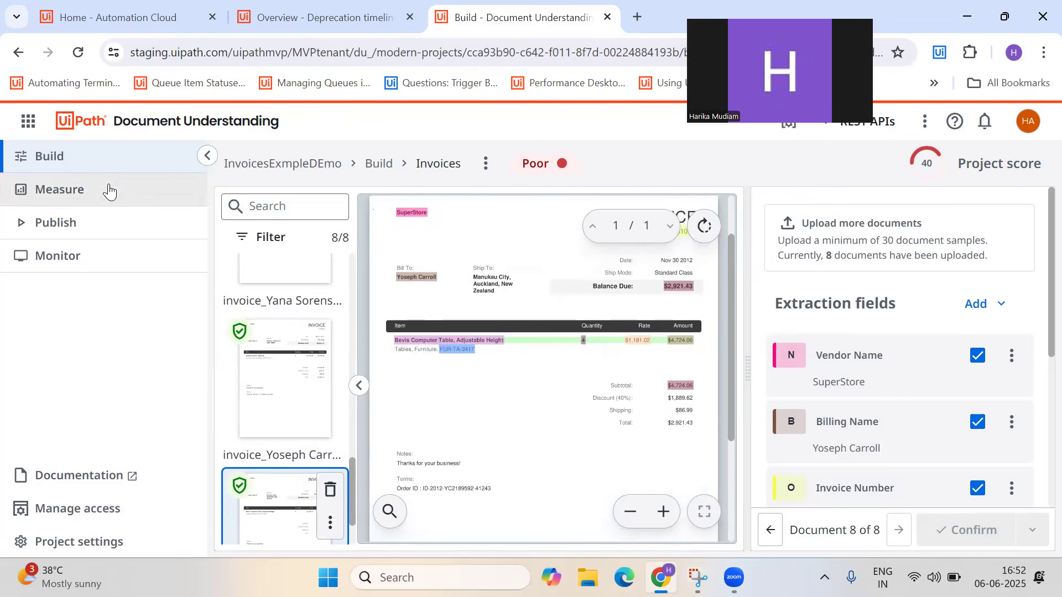
left_click(375, 166)
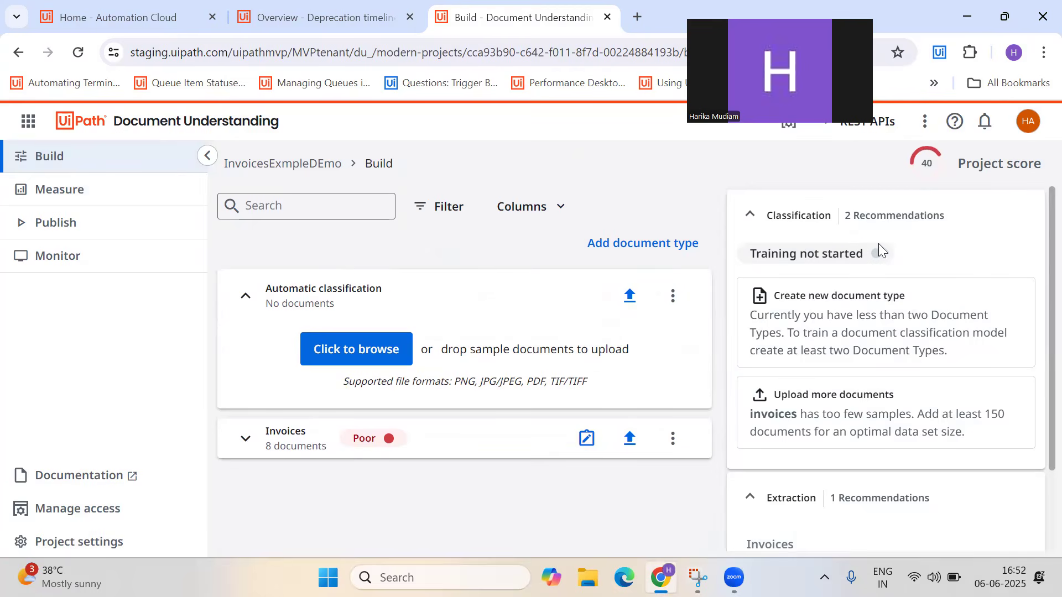
right_click(807, 253)
left_click(996, 468)
scroll(996, 465, "down", 2)
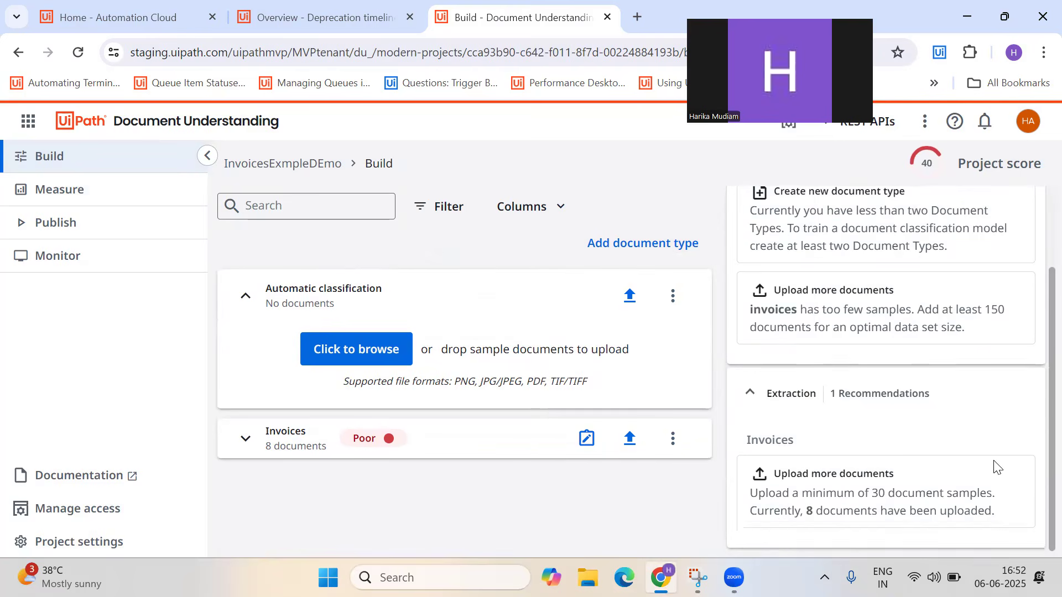
left_click(758, 403)
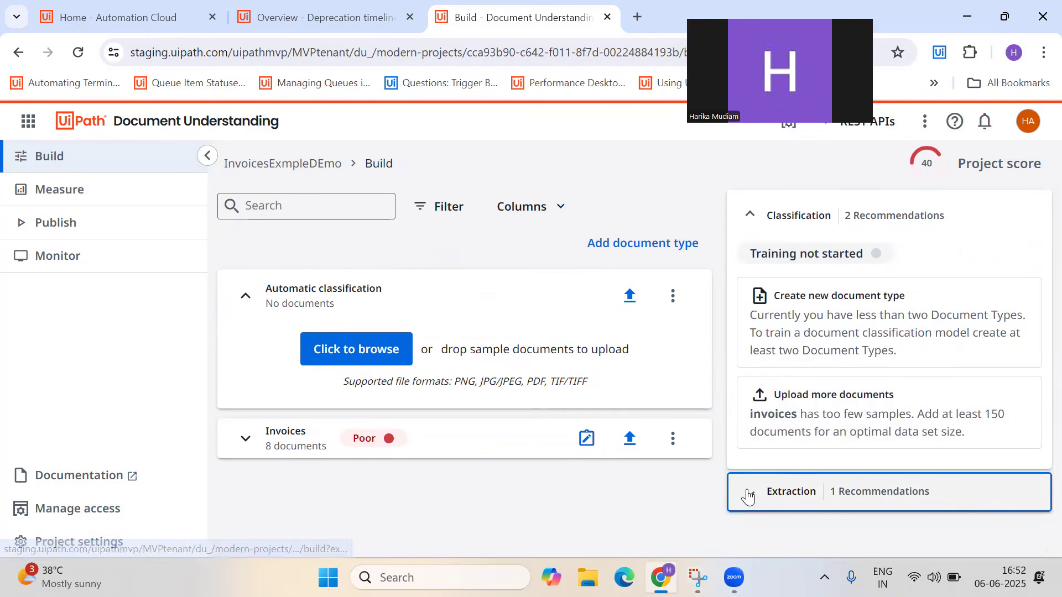
left_click(744, 491)
scroll(821, 485, "down", 1)
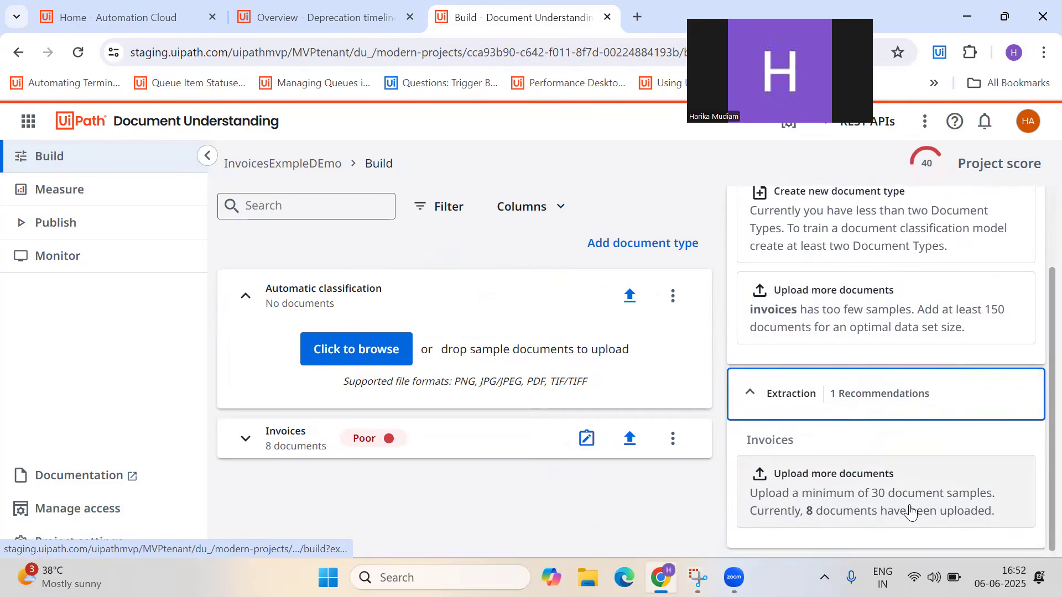
- Examine the project score on the Measure page, including the Invoices dataset size and field metrics
left_click(63, 189)
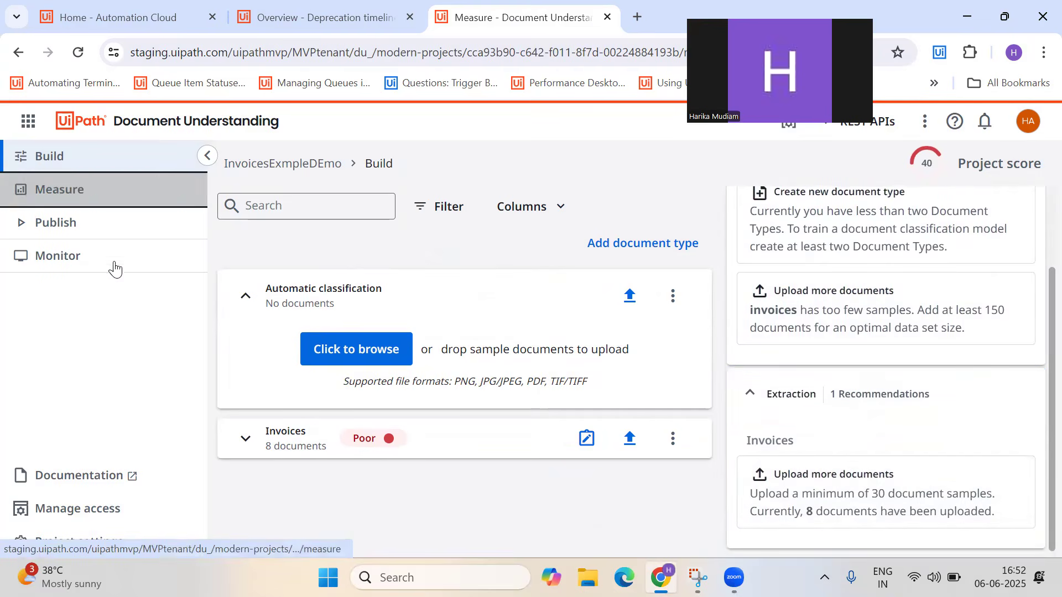
left_click(613, 426)
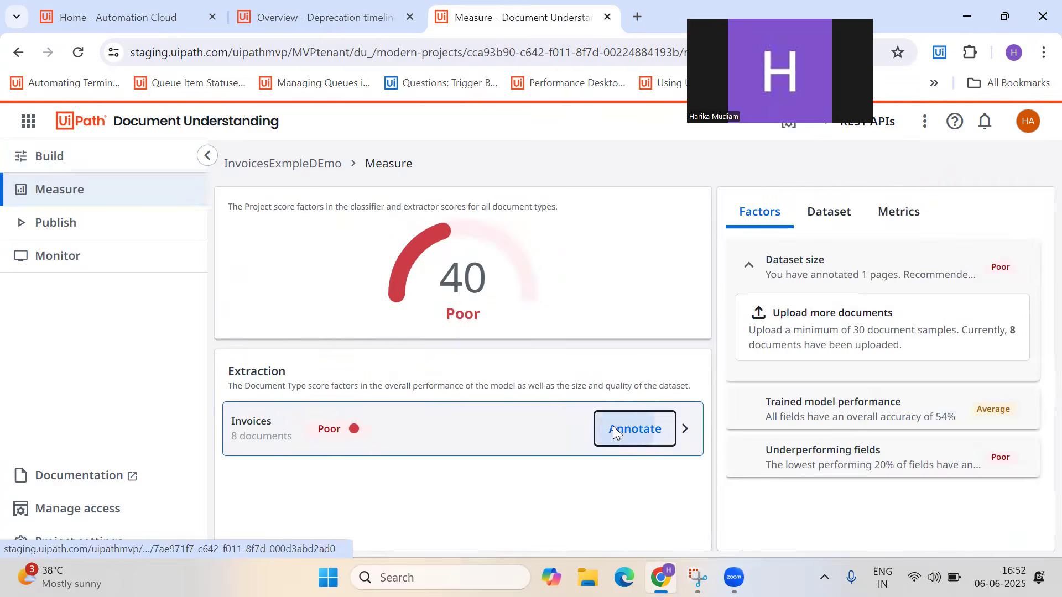
left_click(166, 196)
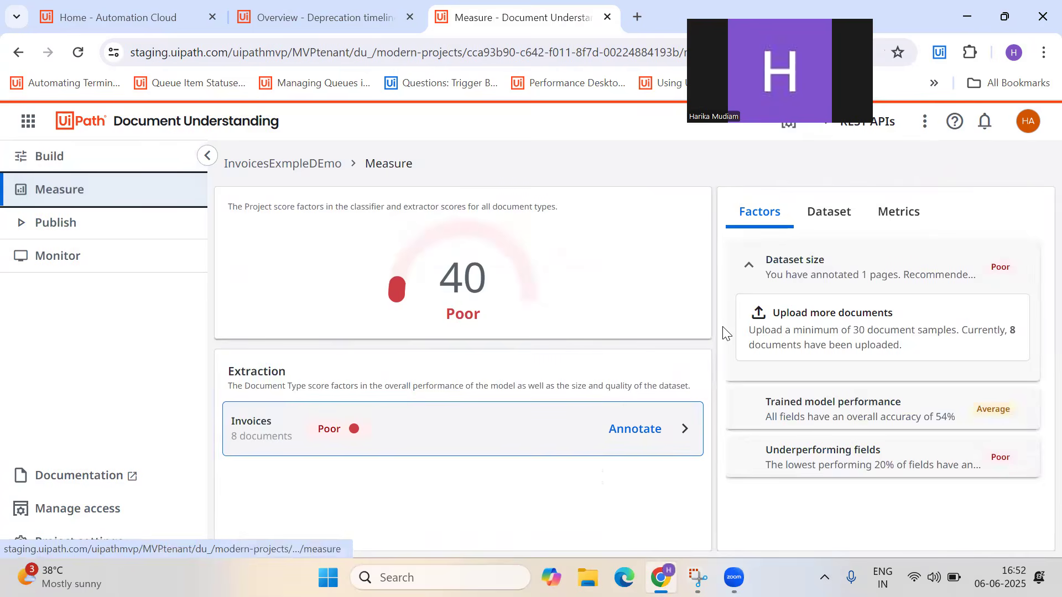
left_click(828, 218)
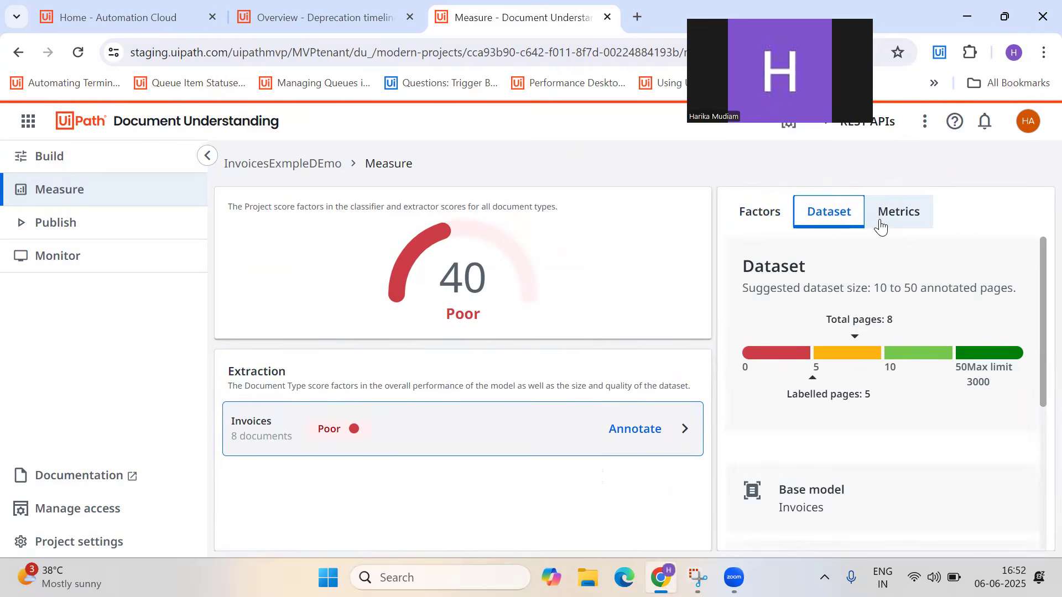
left_click(902, 219)
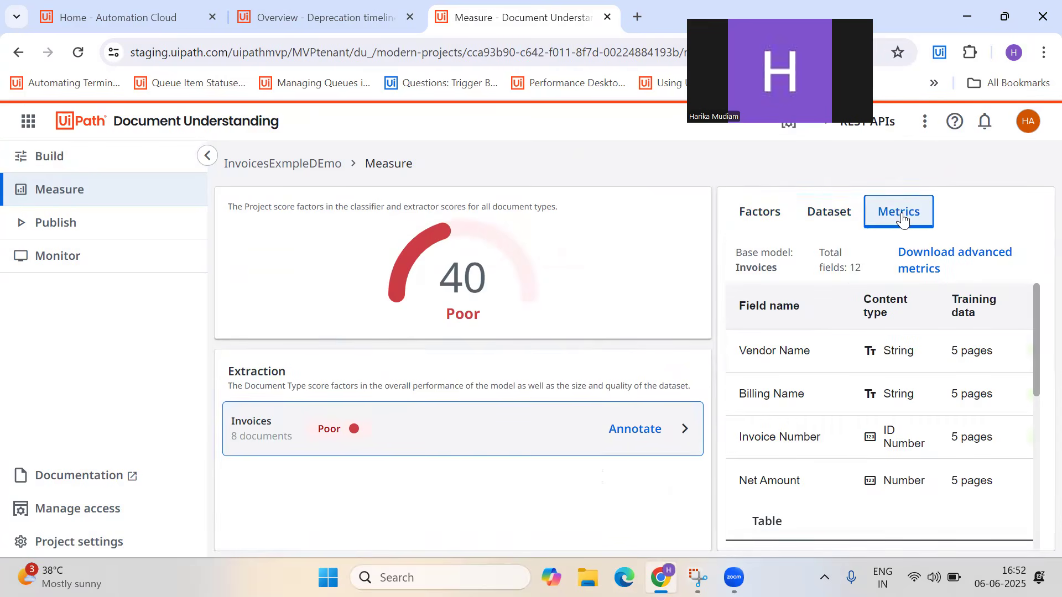
left_click(829, 213)
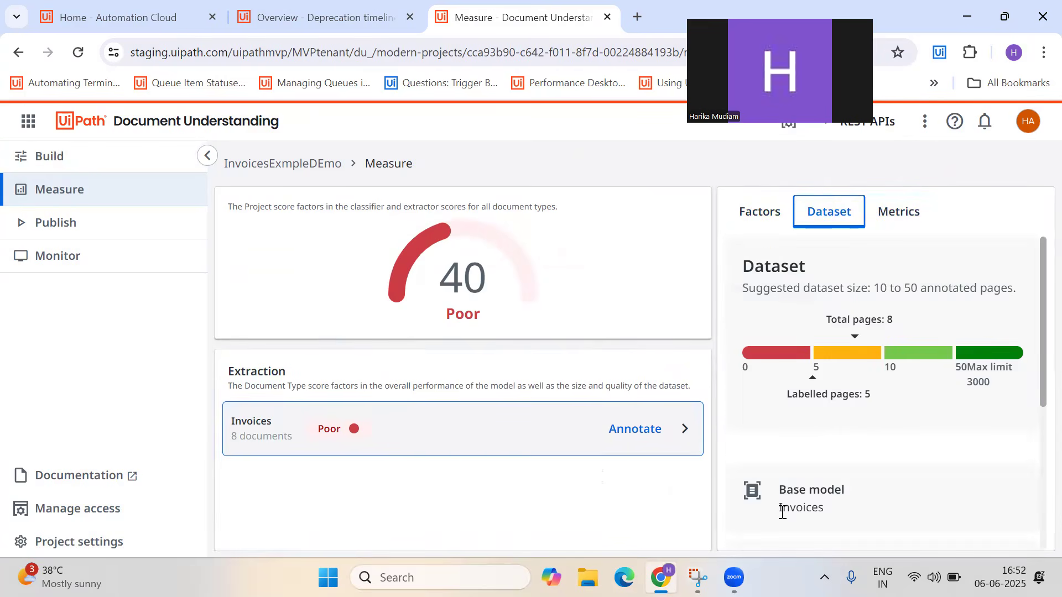
- Create a project version named DUInvoicesModel on the Publish page, with the Invoices model included
left_click(65, 237)
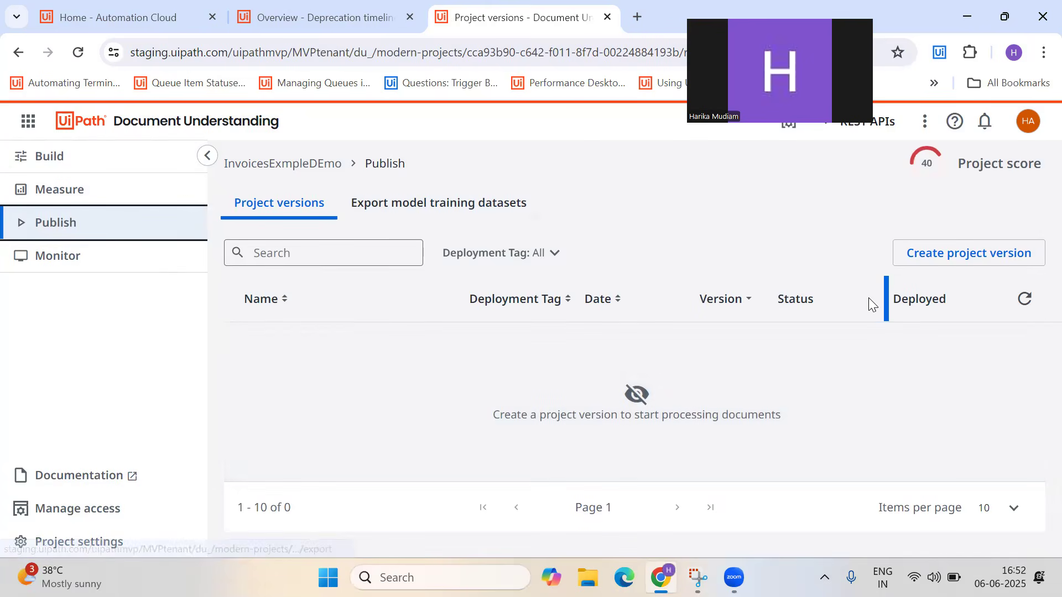
left_click(915, 243)
left_click(725, 216)
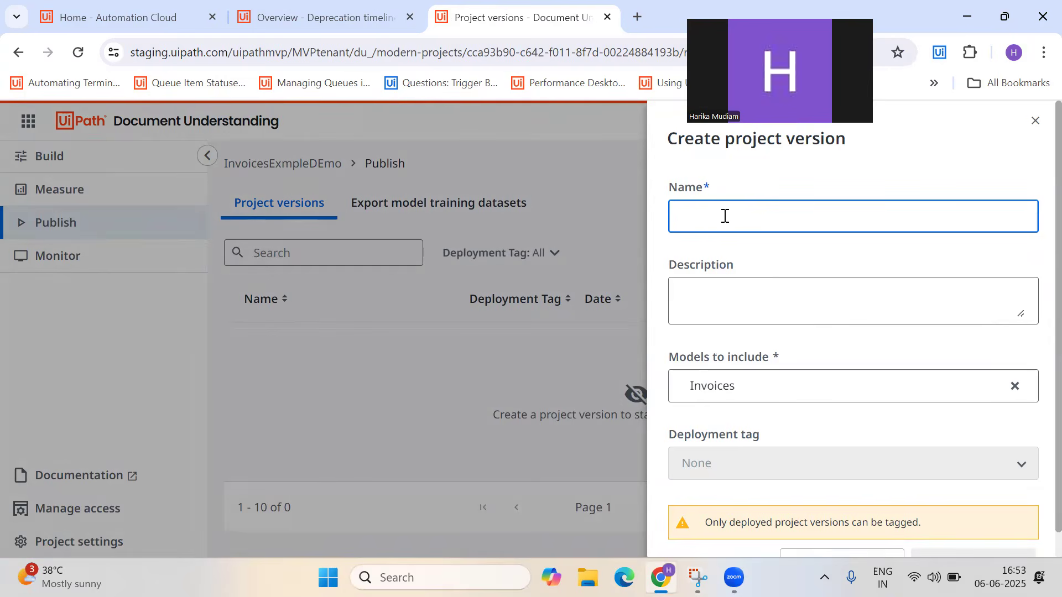
type("DU")
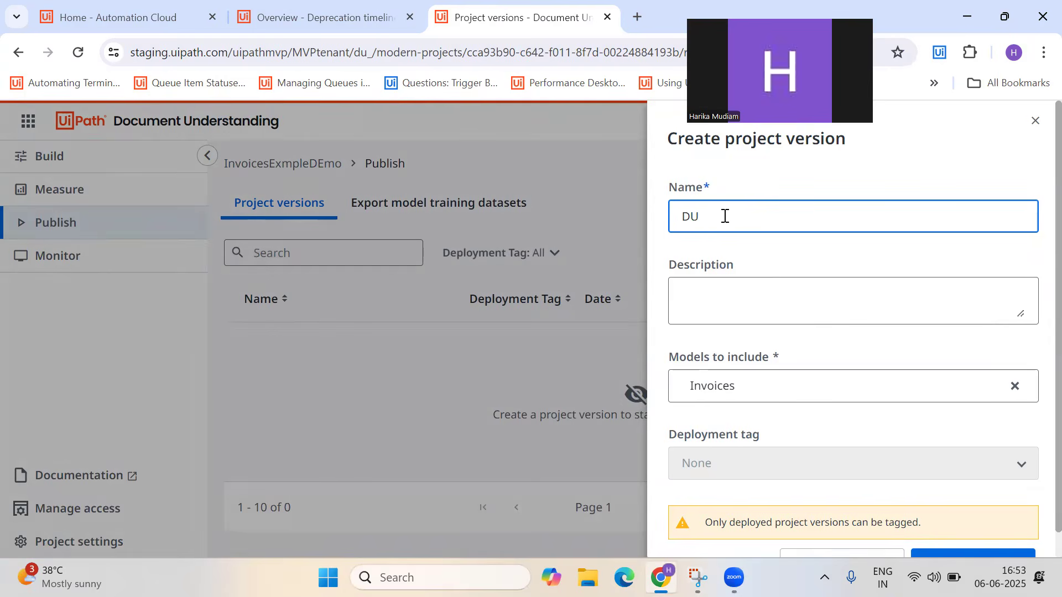
type("I voicesModel")
scroll(741, 374, "down", 1)
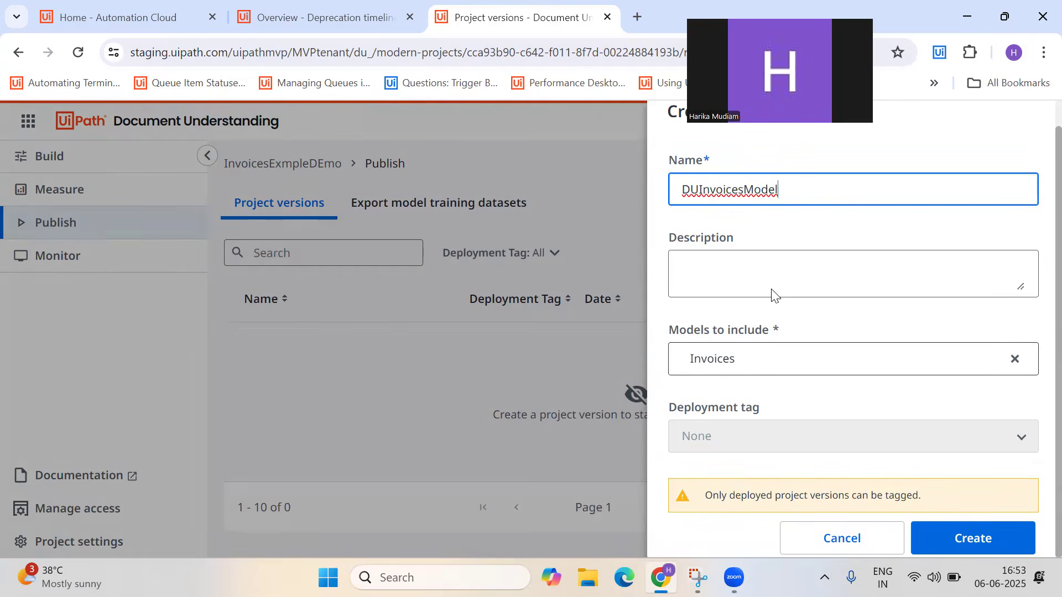
left_click(723, 369)
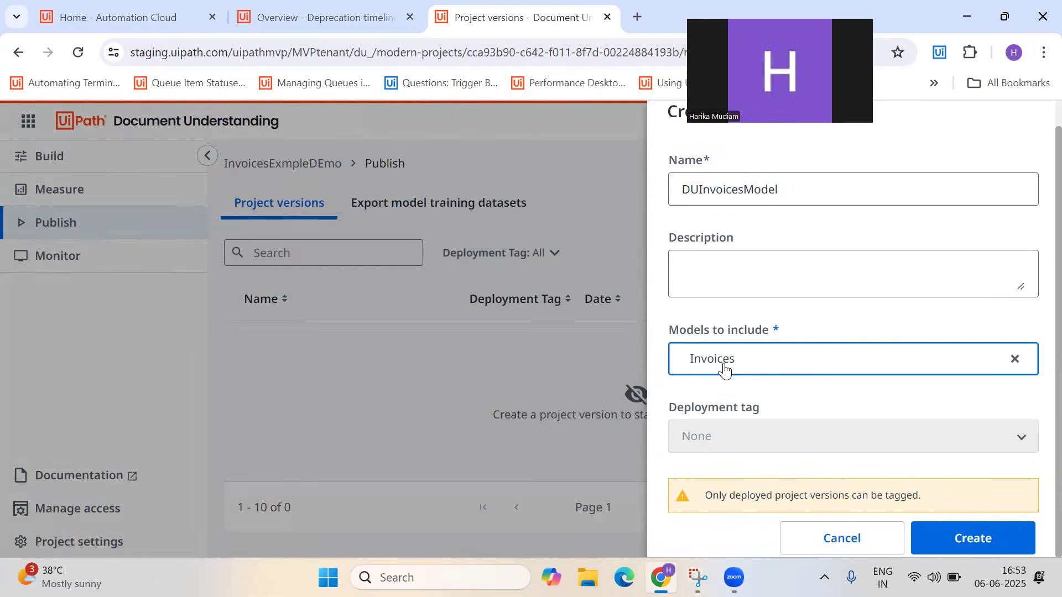
left_click(749, 317)
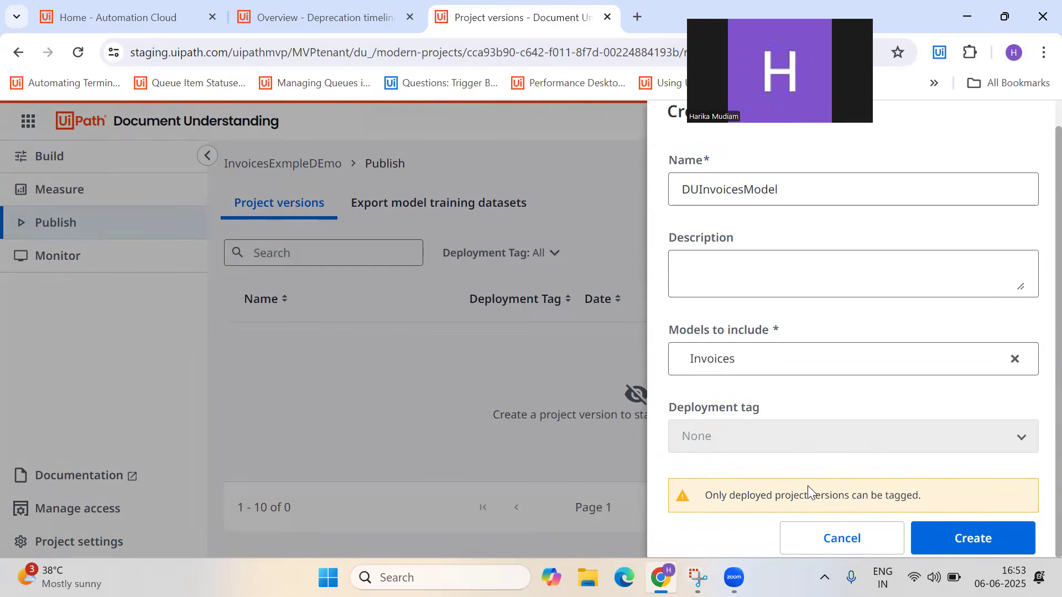
left_click(973, 538)
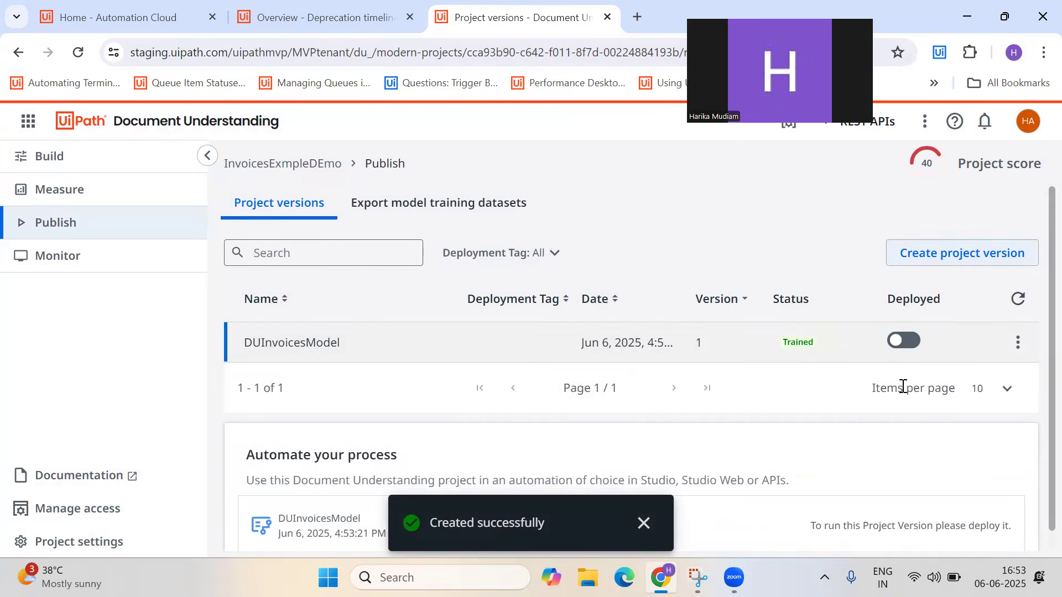
- Deploy the DUInvoicesModel version and launch Studio Desktop for it, returning to the Build page while it loads
left_click(899, 341)
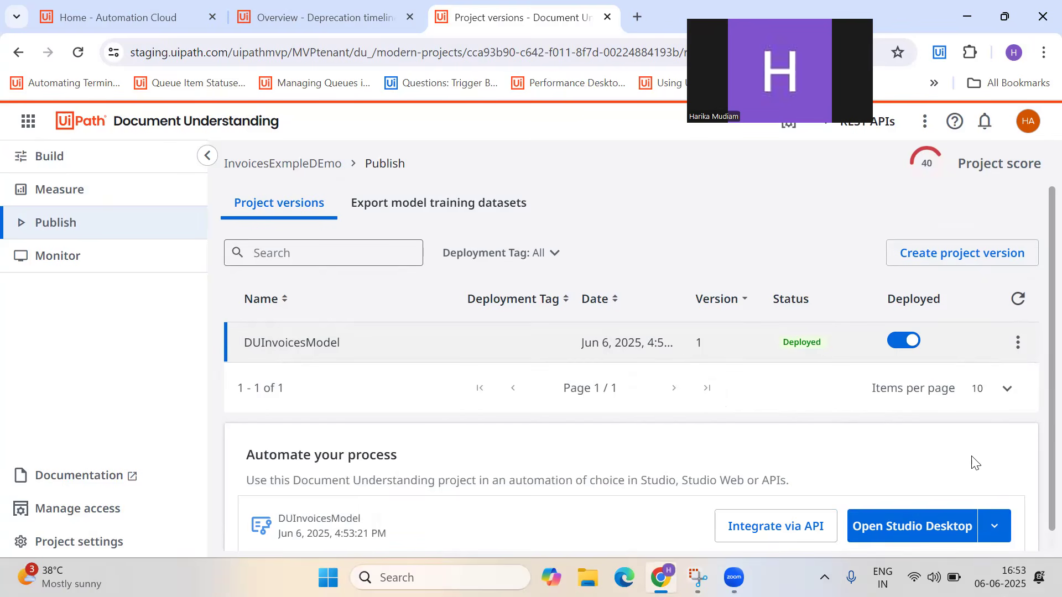
left_click(900, 527)
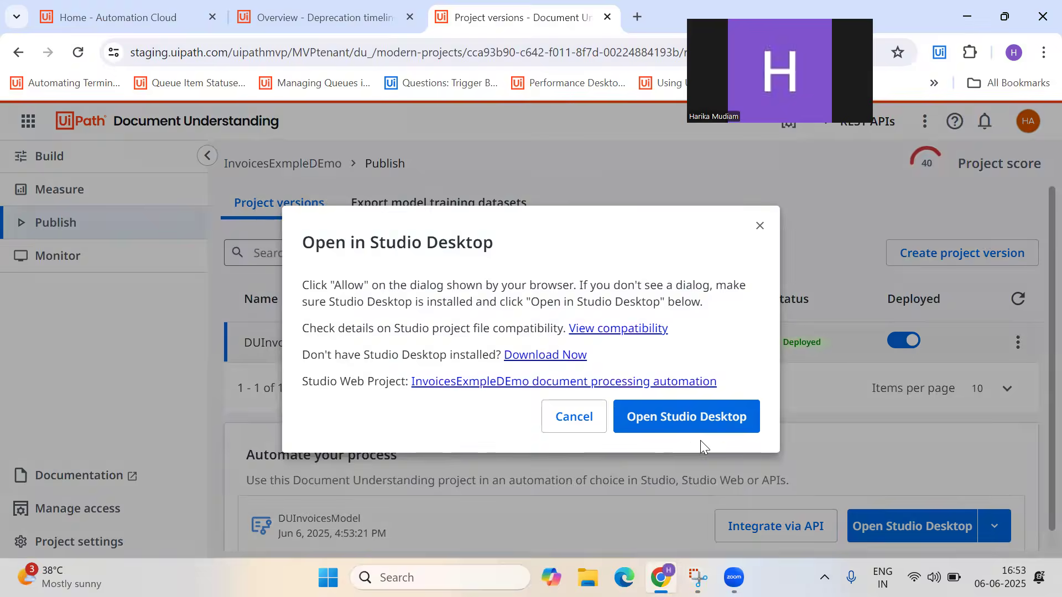
left_click(591, 211)
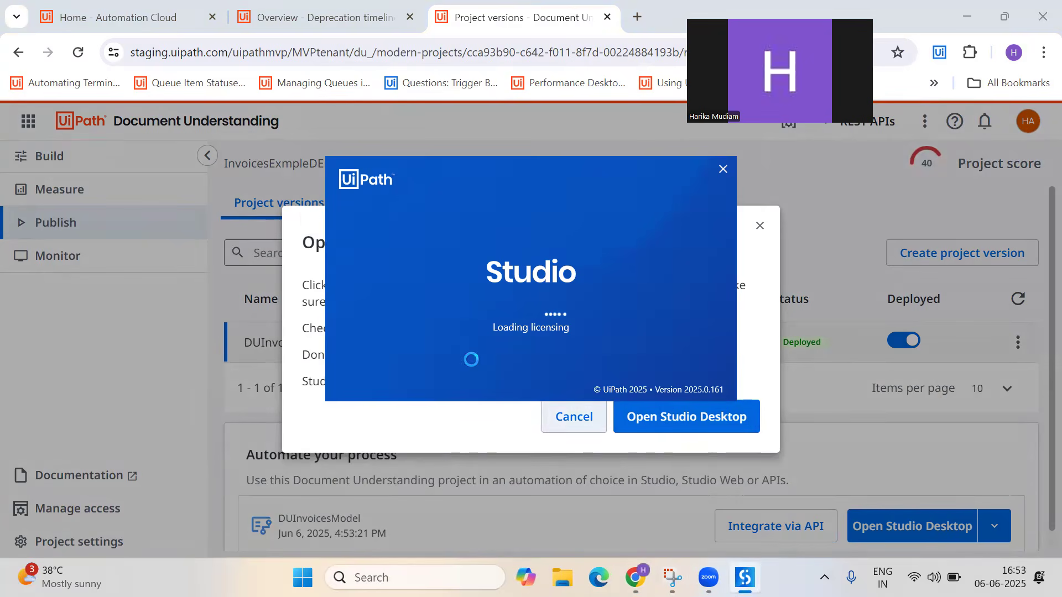
left_click(883, 190)
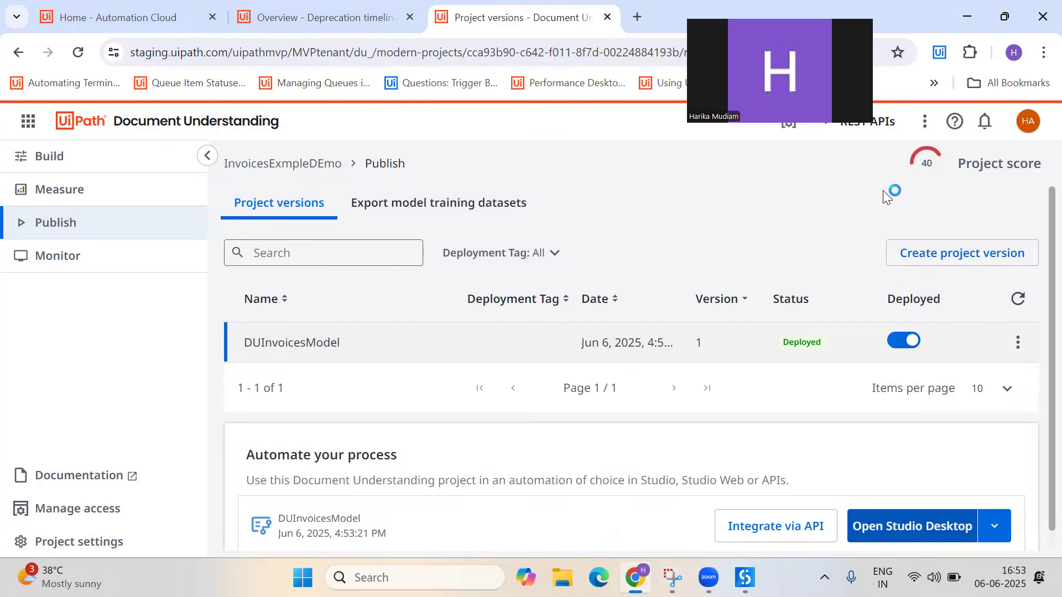
left_click(44, 154)
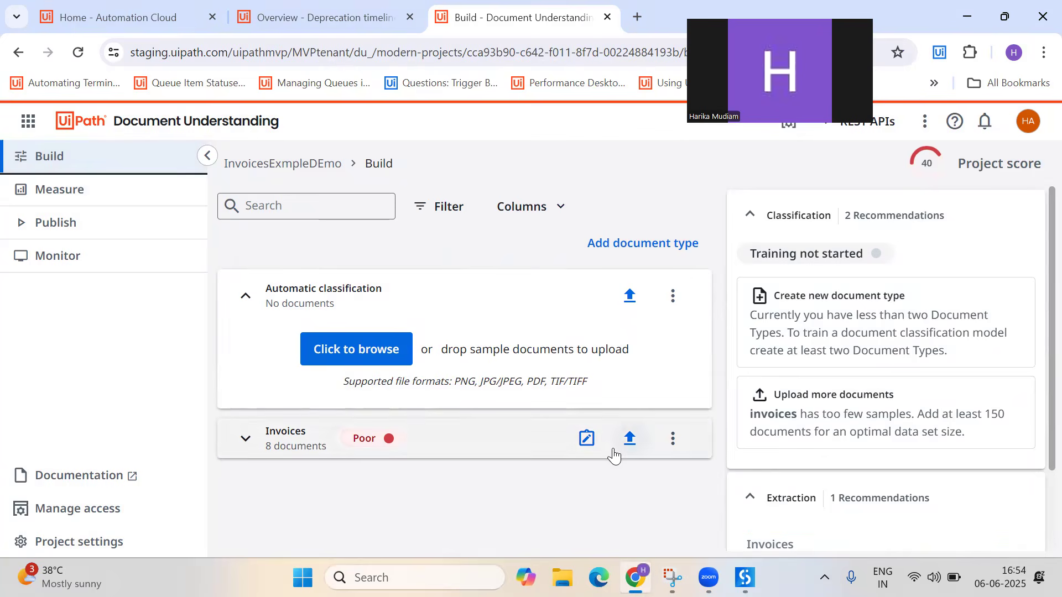
- Switch to UiPath Studio and try to open the recent cloud project DUinvoices document processing automation
left_click(745, 578)
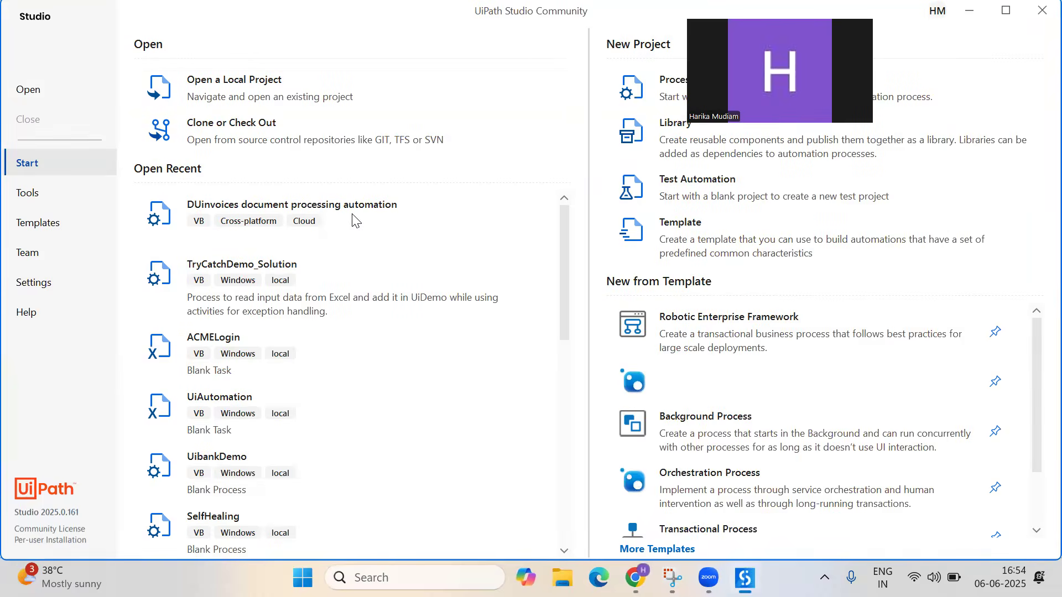
left_click(354, 220)
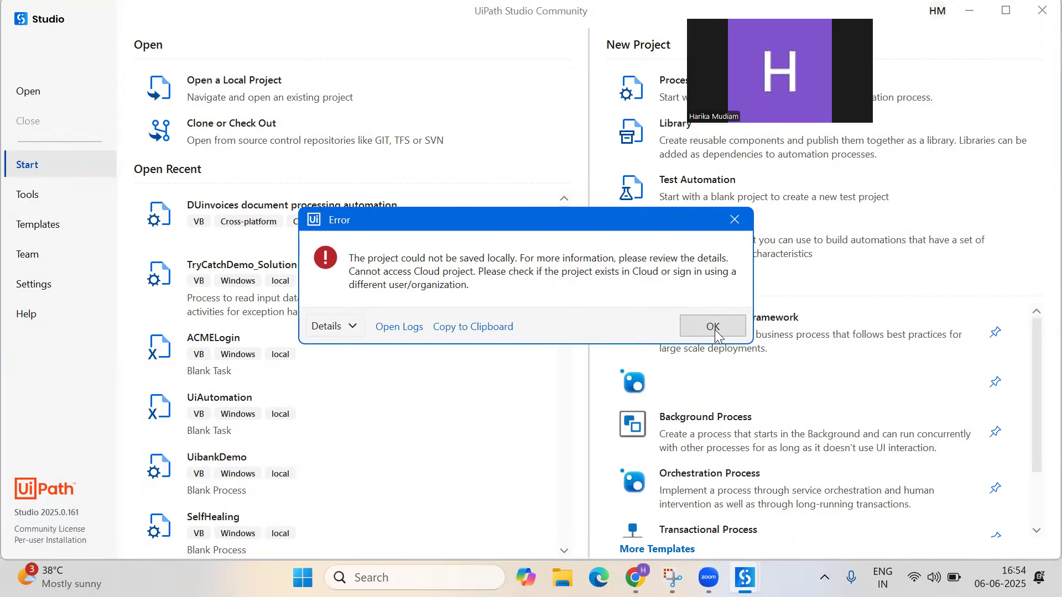
left_click(695, 321)
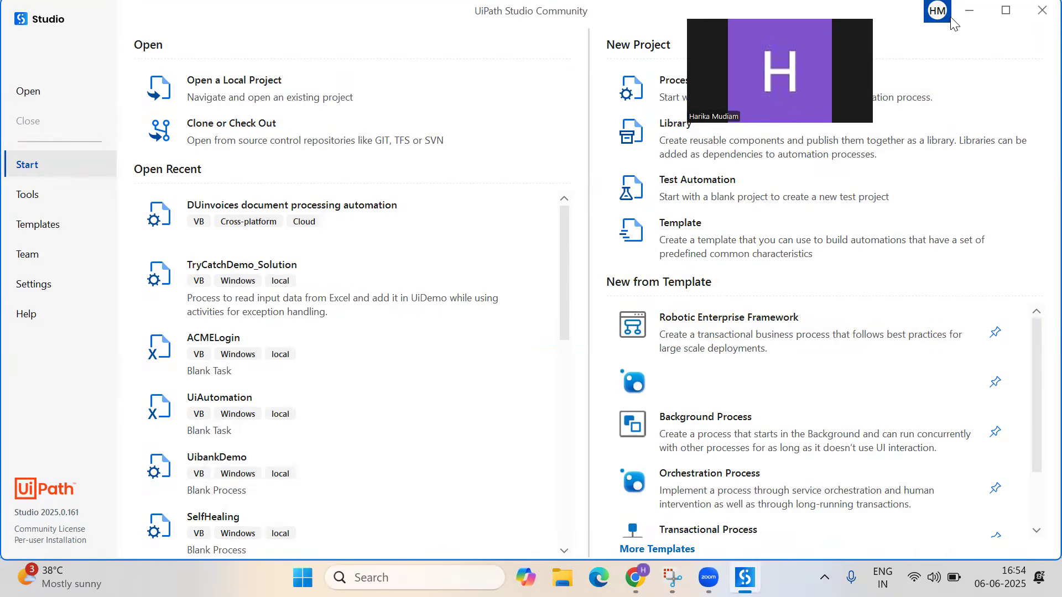
- Search Windows for UiPath Assistant, launch it and bring its window to the front
left_click(422, 575)
type("ss")
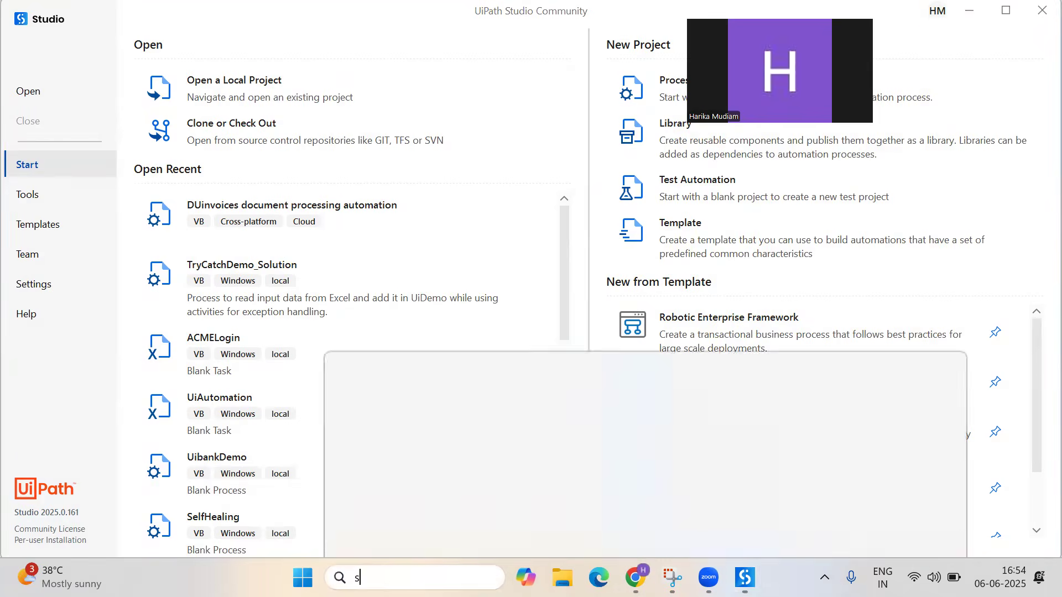
key("BackSpace")
type("assis")
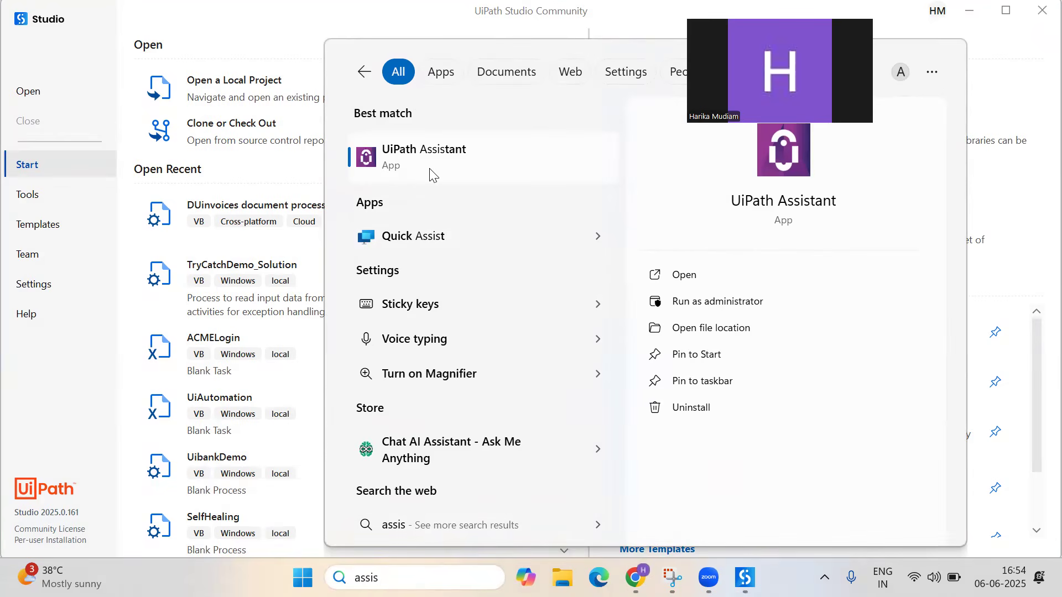
left_click(717, 275)
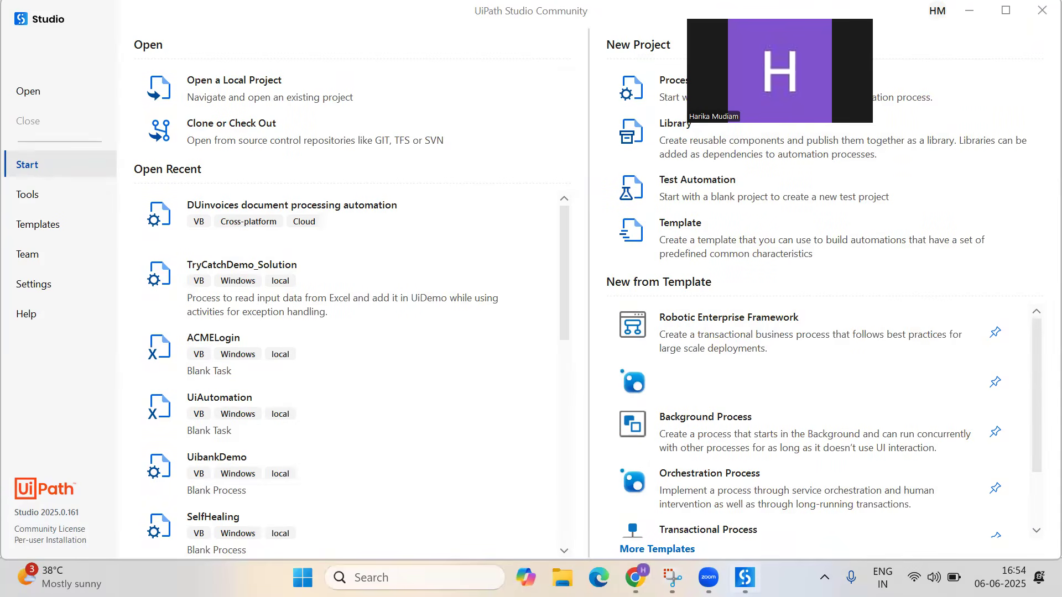
mouse_move(745, 578)
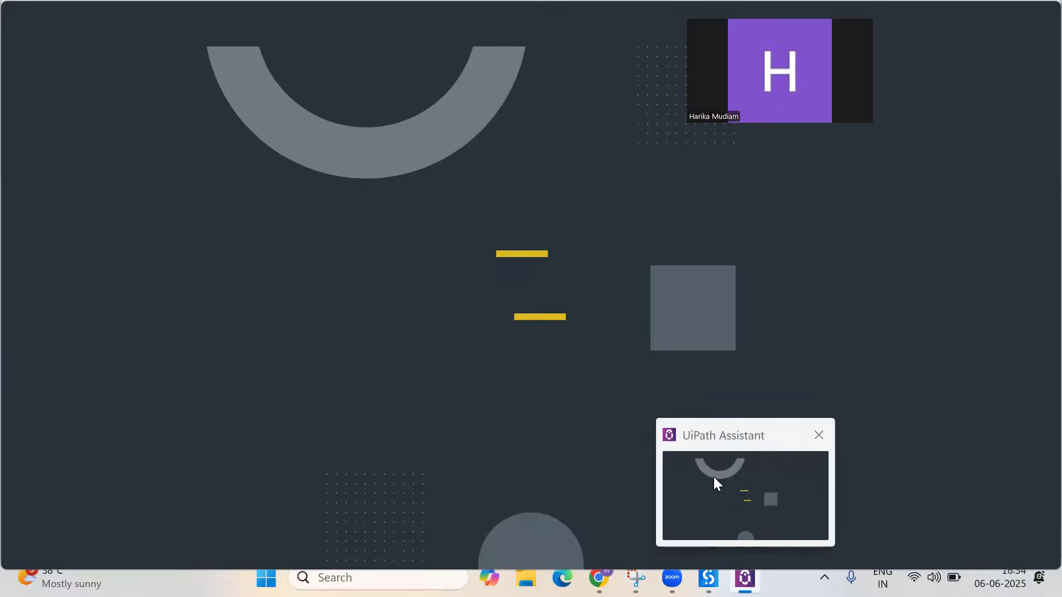
left_click(716, 483)
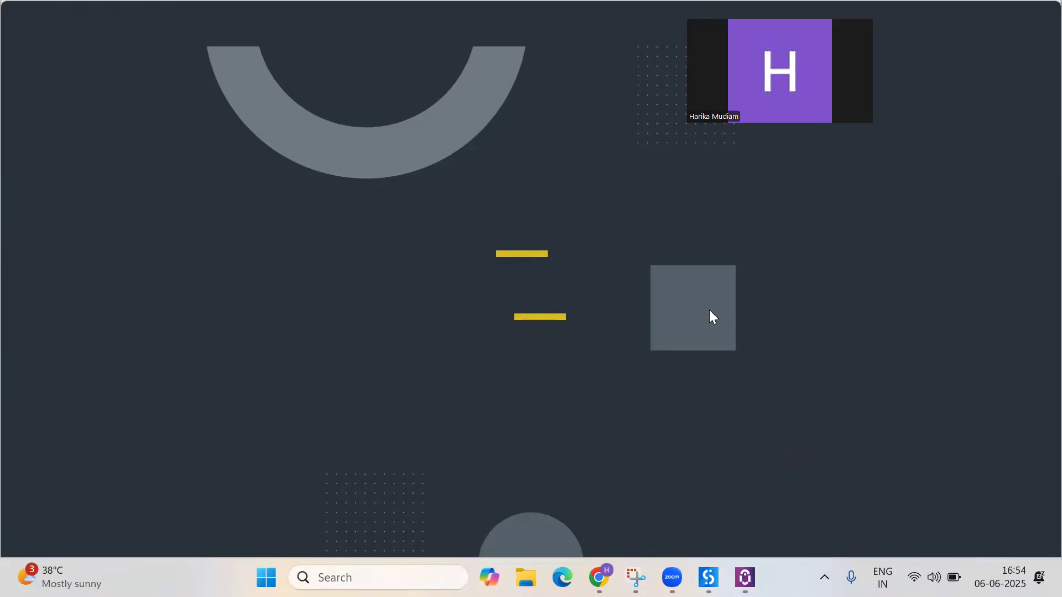
- Open the Orchestrator Settings in the UiPath Assistant preferences
left_click(974, 24)
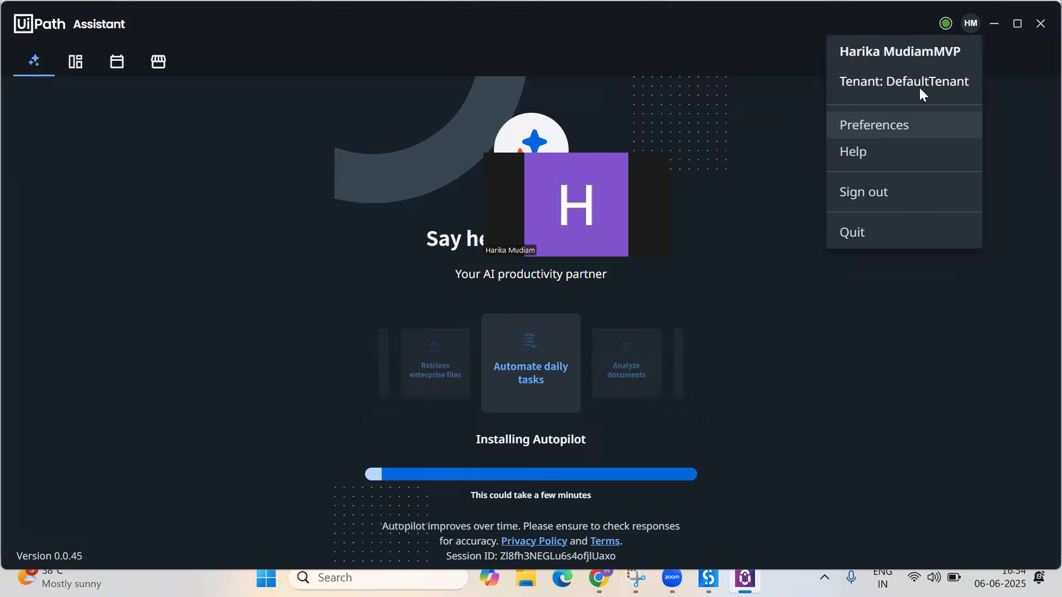
left_click(873, 127)
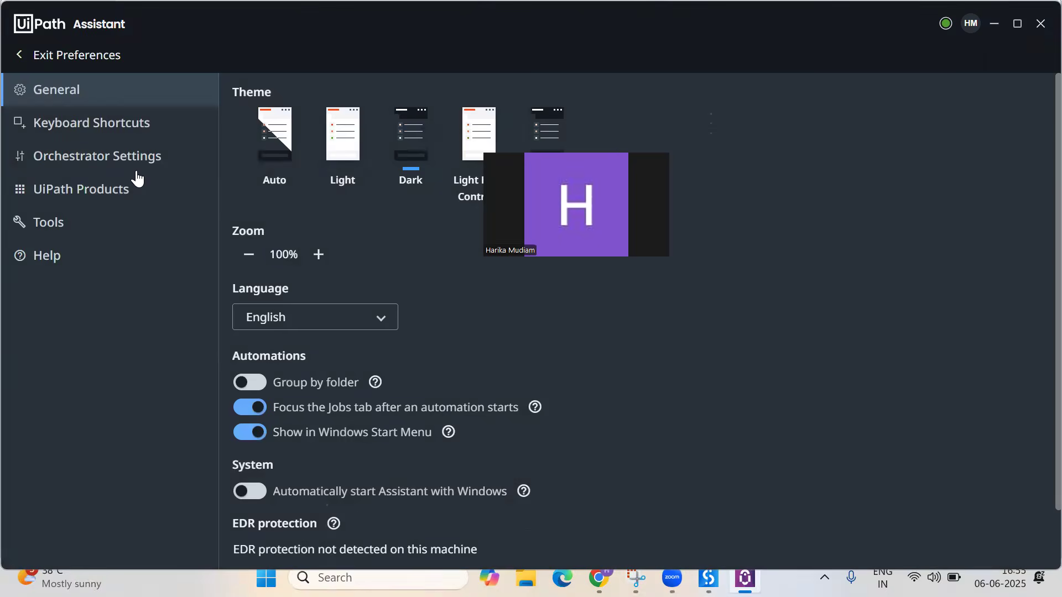
left_click(136, 170)
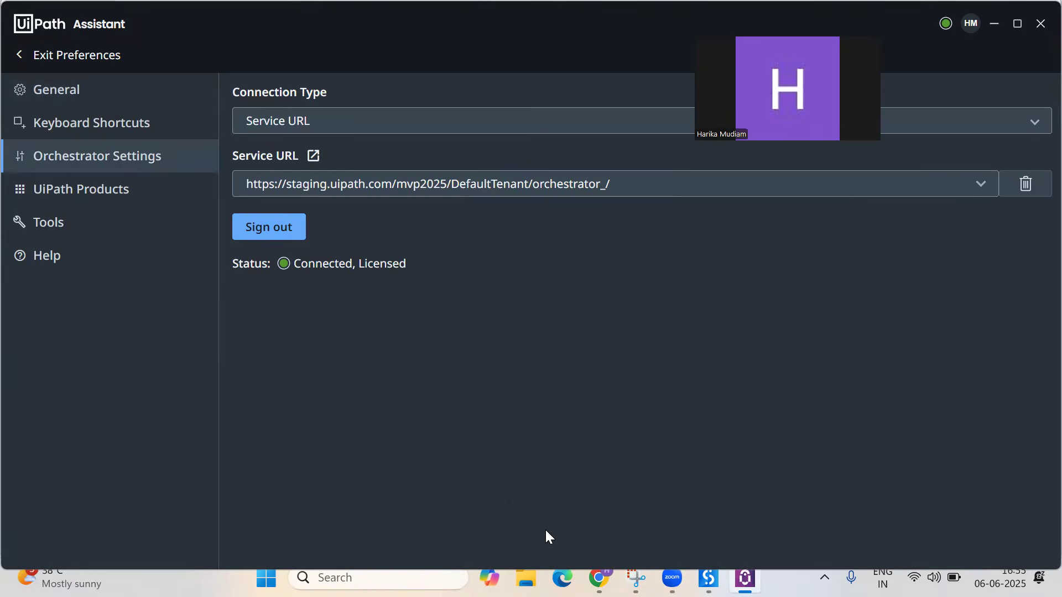
- Compare the organization and tenant in the browser's Document Understanding address with the Service URL in UiPath Assistant
mouse_move(599, 578)
left_click(592, 483)
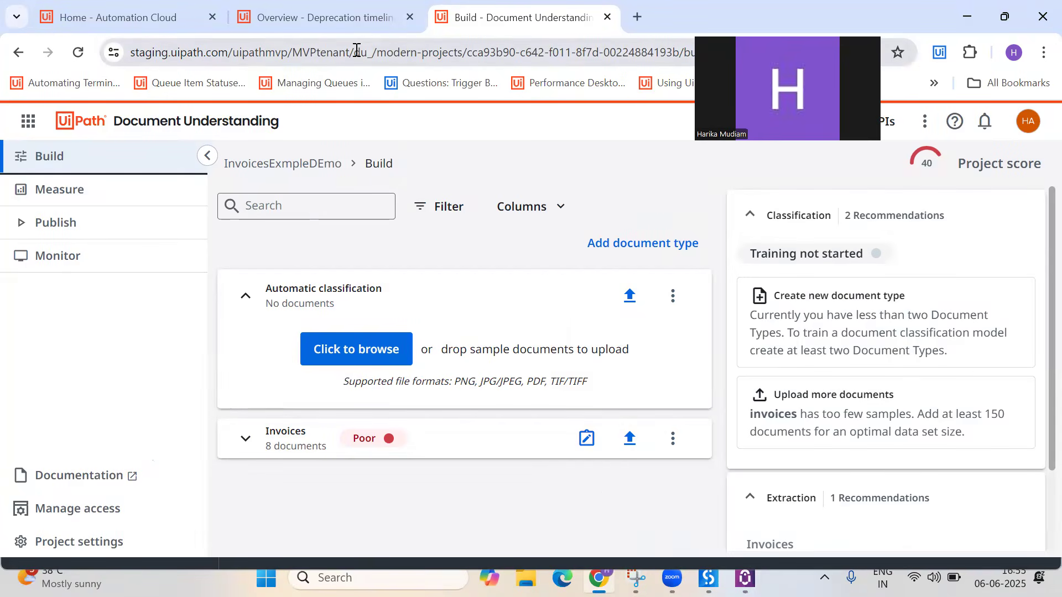
left_click_drag(353, 51, 0, 0)
key("alt+Tab")
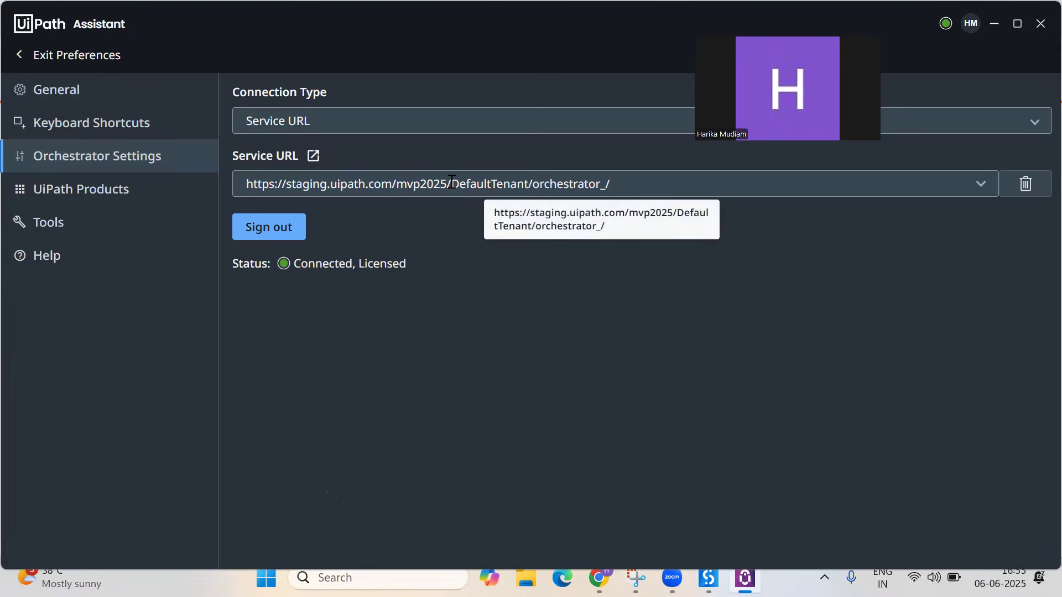
left_click_drag(452, 182, 9, 161)
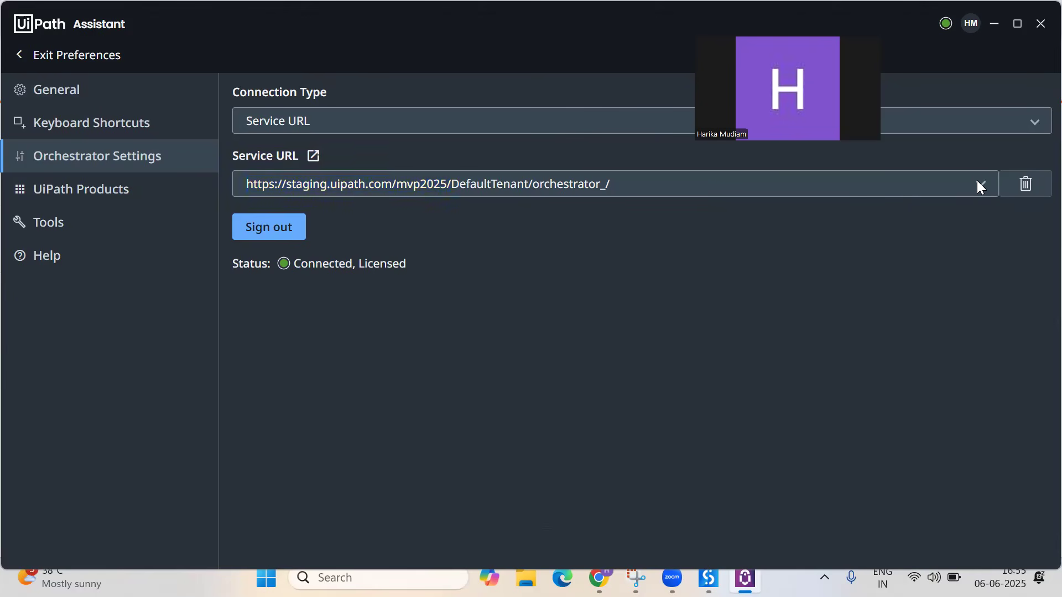
left_click(588, 317)
- Switch to UiPath Studio and open the recent cloud project DUinvoices document processing automation
mouse_move(672, 578)
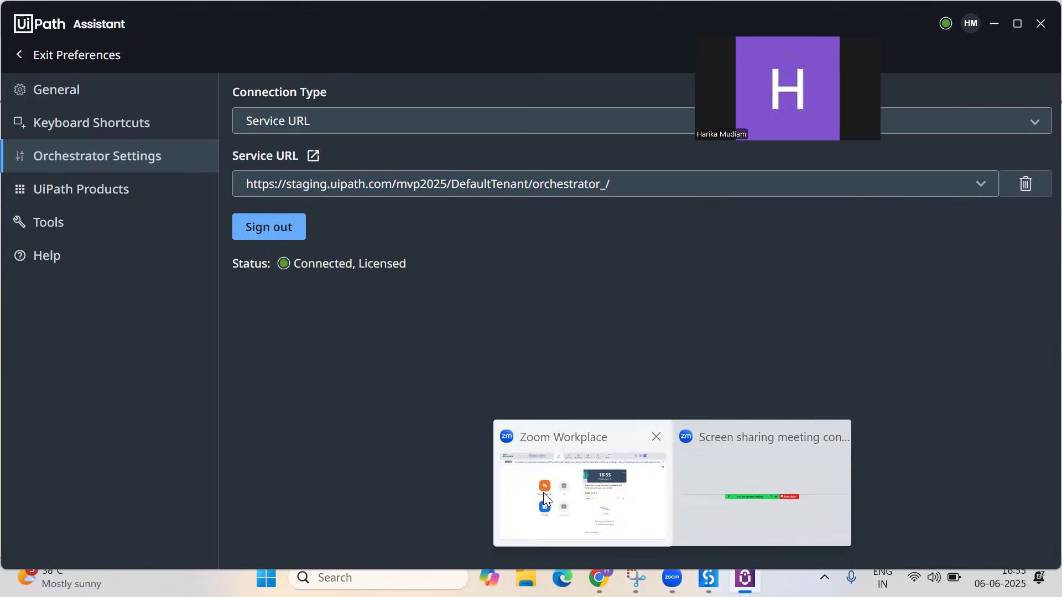
mouse_move(709, 578)
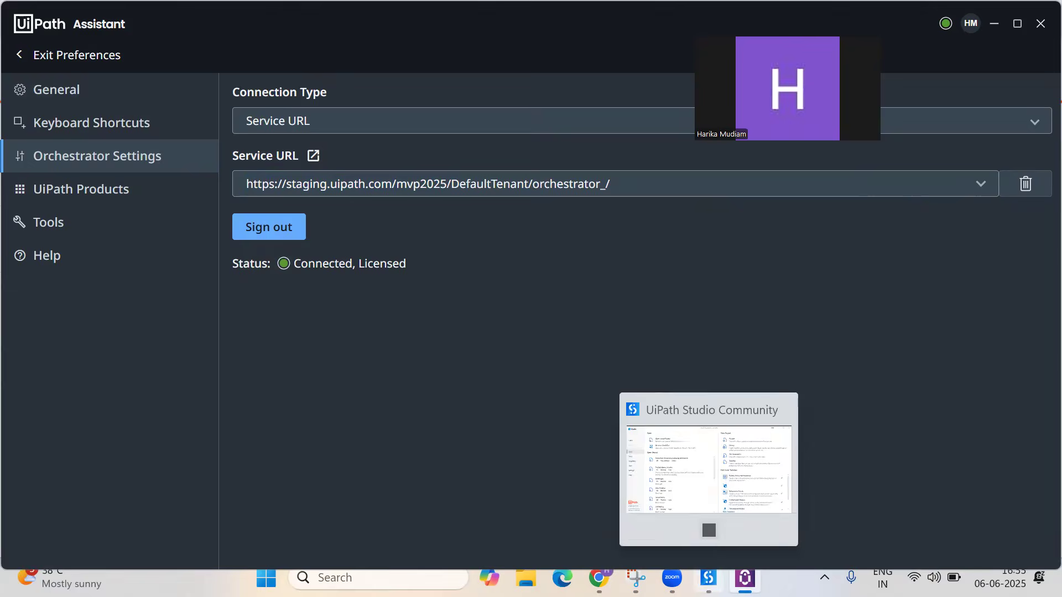
left_click(709, 470)
left_click(329, 218)
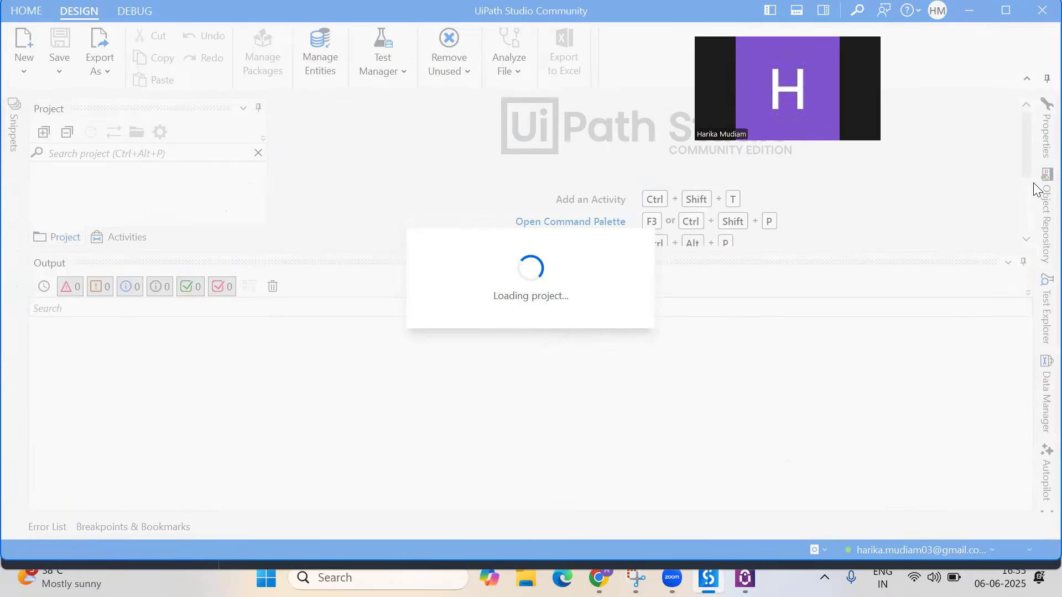
- Copy the Service URL from UiPath Assistant's Orchestrator Settings and load it in the browser tab showing the Document Understanding project
mouse_move(672, 579)
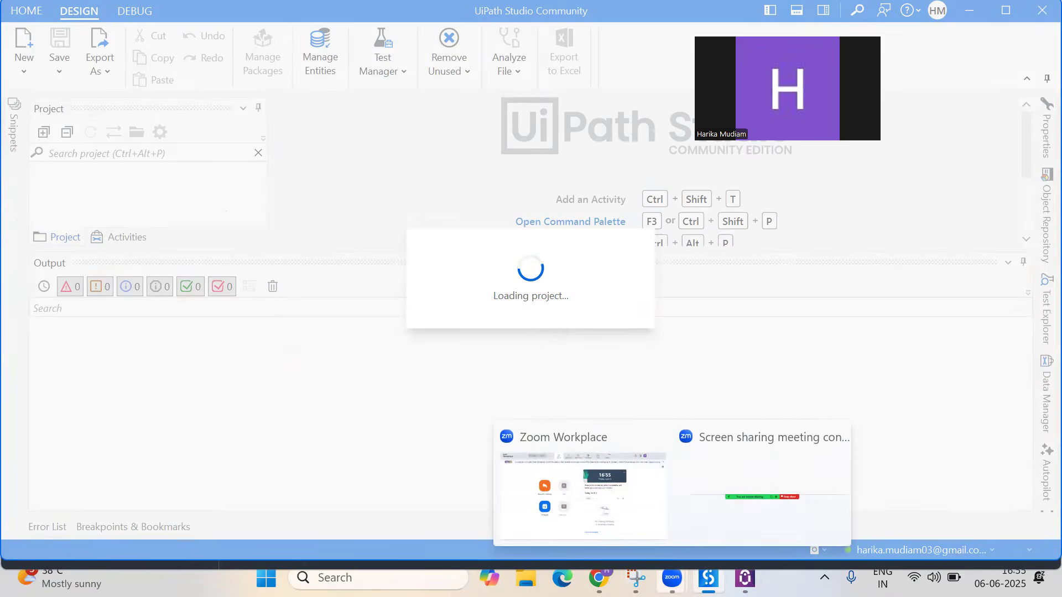
mouse_move(745, 578)
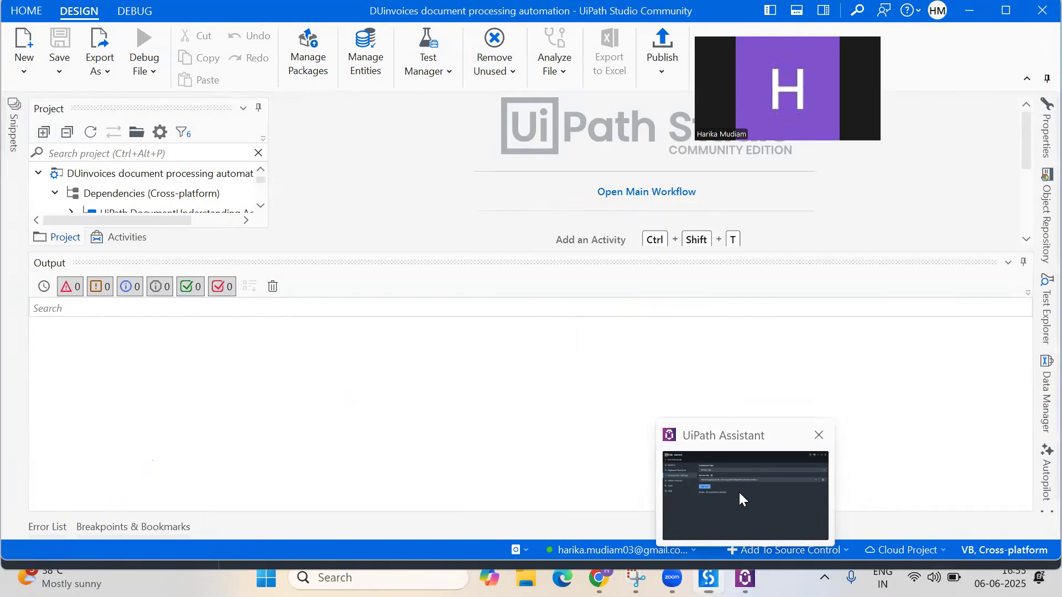
left_click(740, 492)
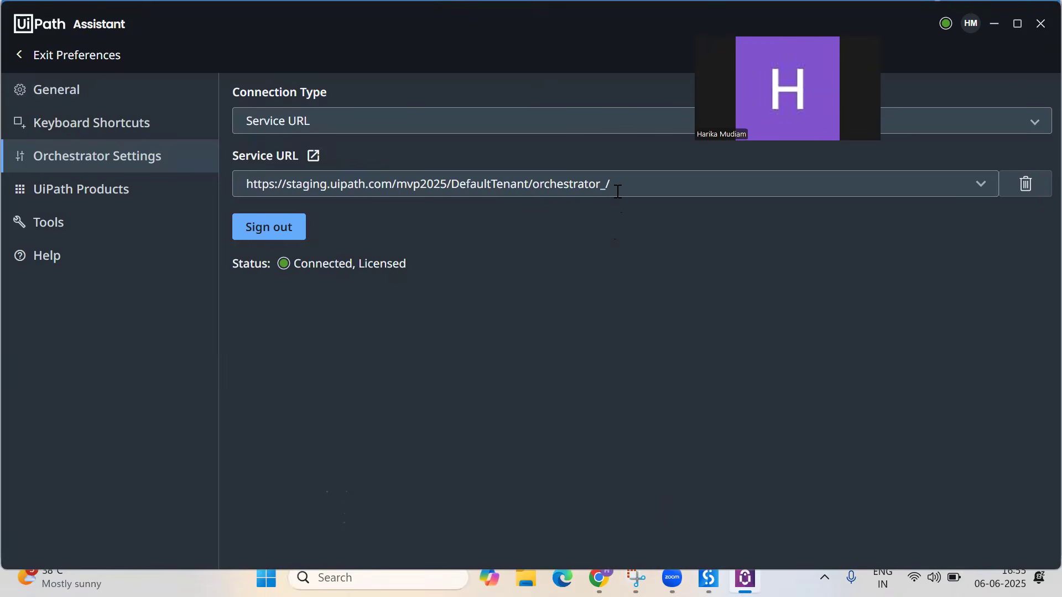
left_click_drag(621, 176, 264, 183)
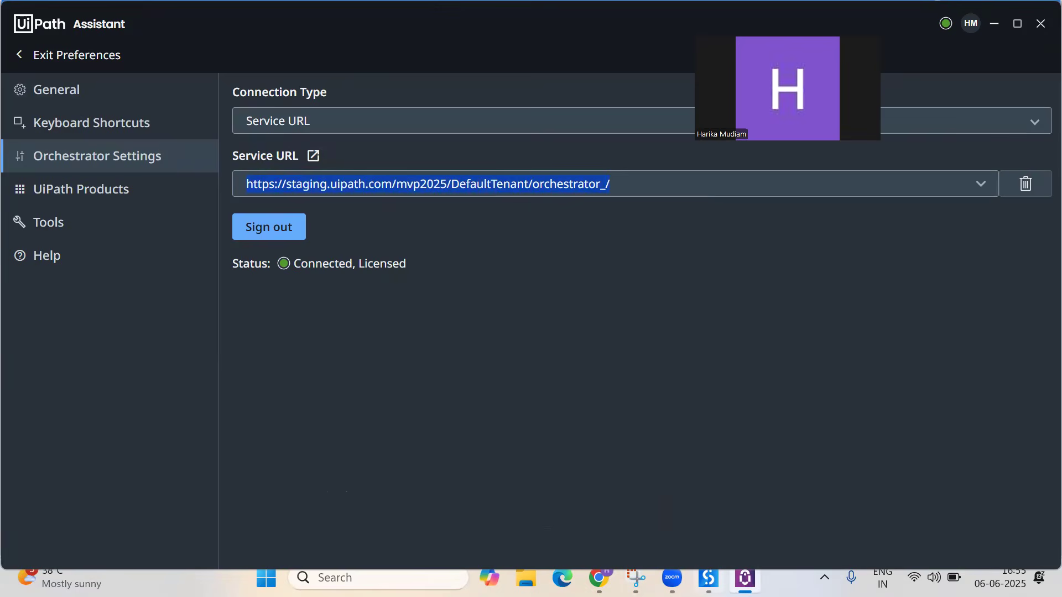
mouse_move(599, 579)
left_click(595, 532)
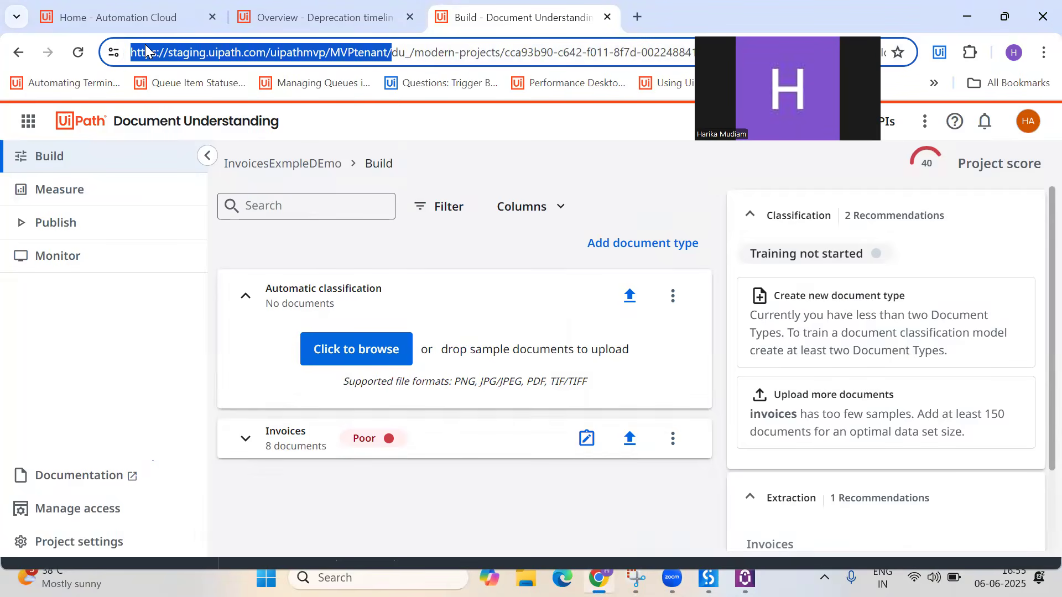
type("https://staging.uipath.com/mvp2025/DefaultTenant/orchestrator_/")
key("Return")
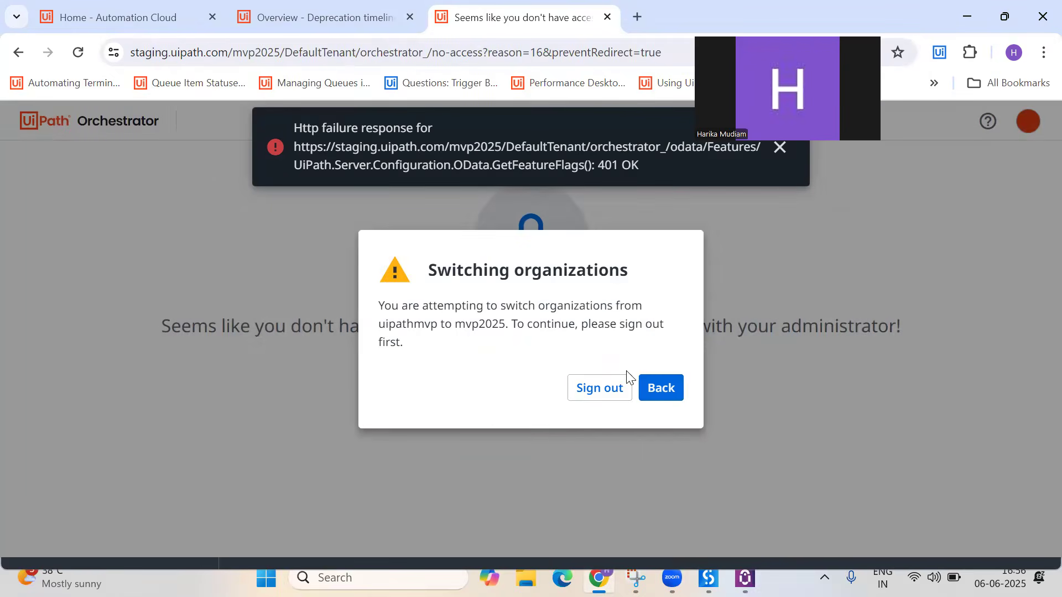
- Sign out of the current organization, sign in to mvp2025 with the account password, and decline updating the saved password
left_click(624, 383)
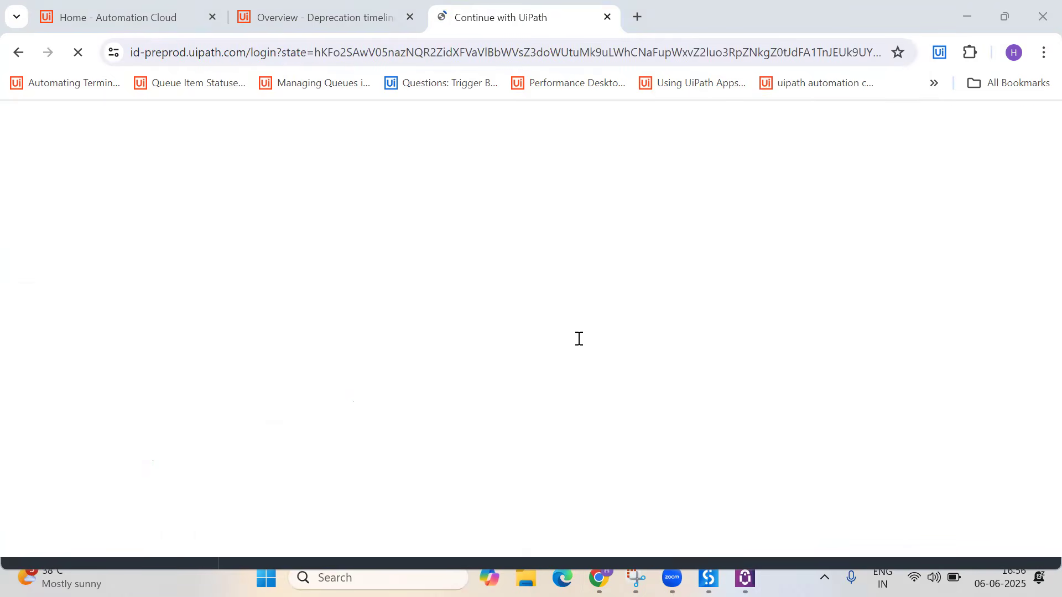
type("•")
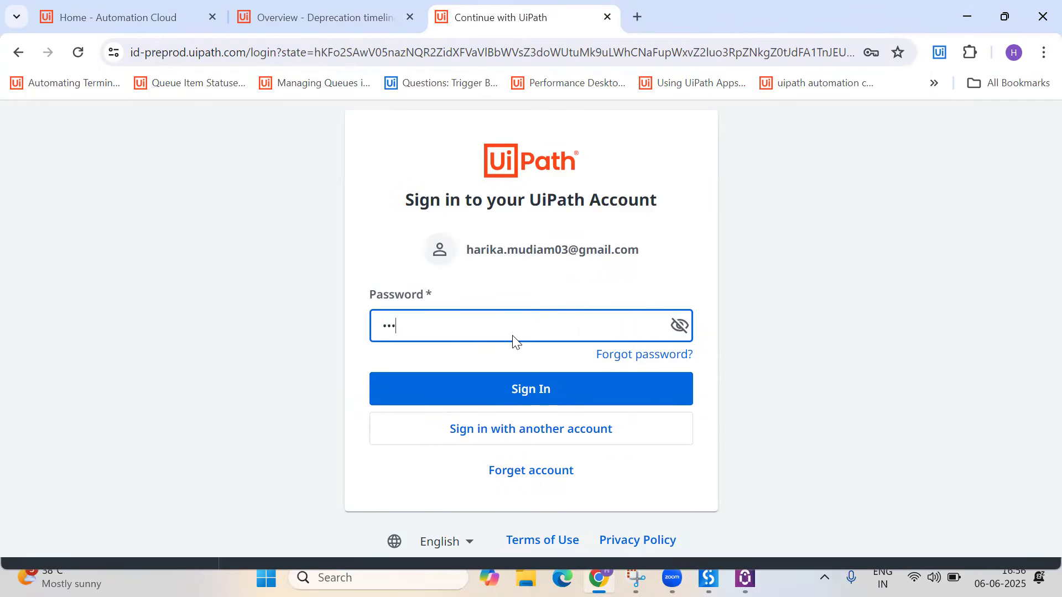
key("Return")
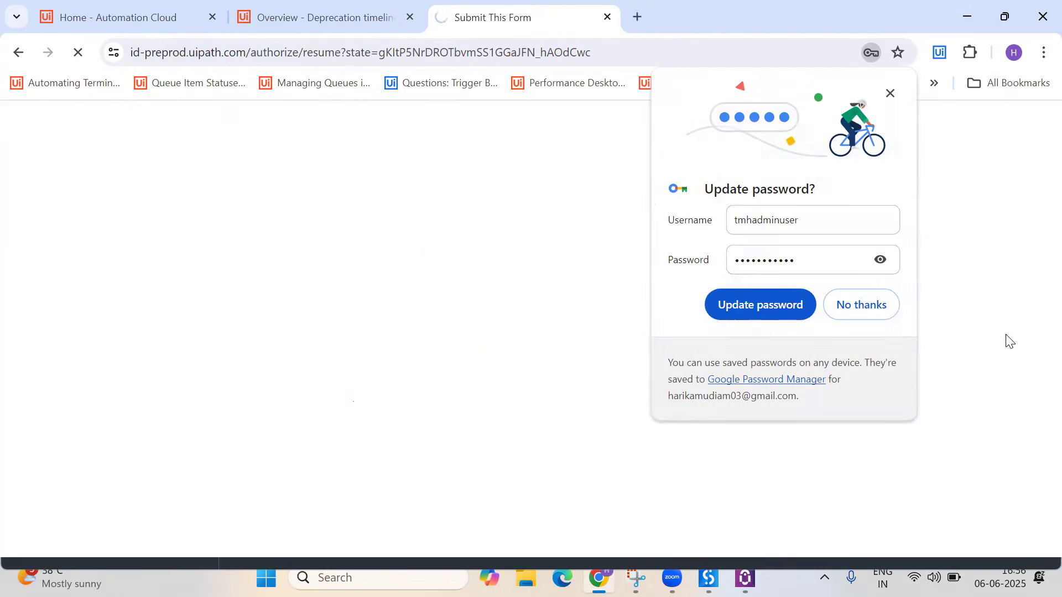
left_click(862, 306)
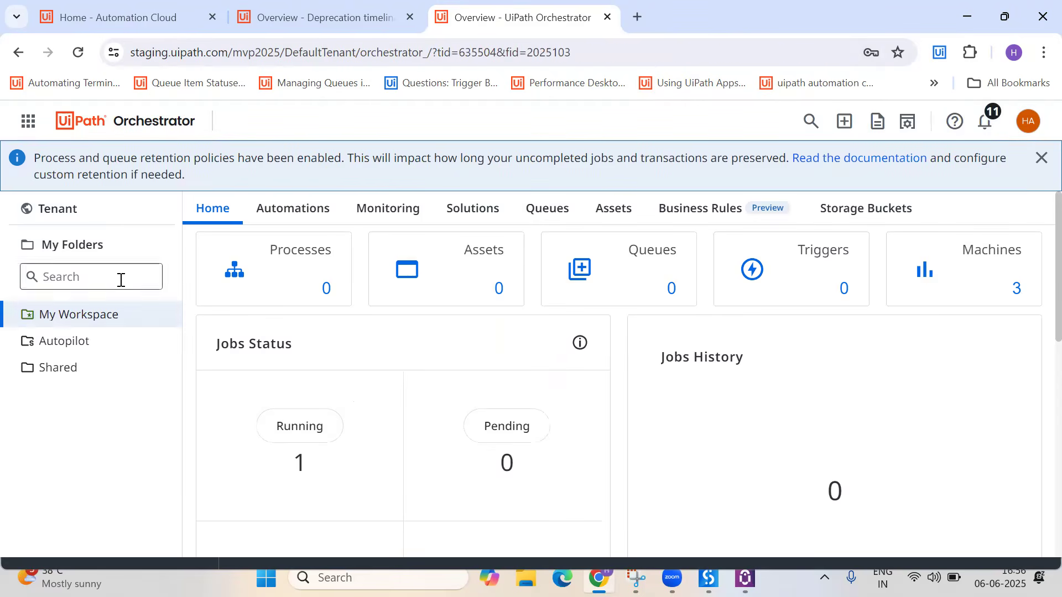
- Compare the signed-in Orchestrator organization and tenant with the Service URL in UiPath Assistant, and return to the browser
left_click(1026, 134)
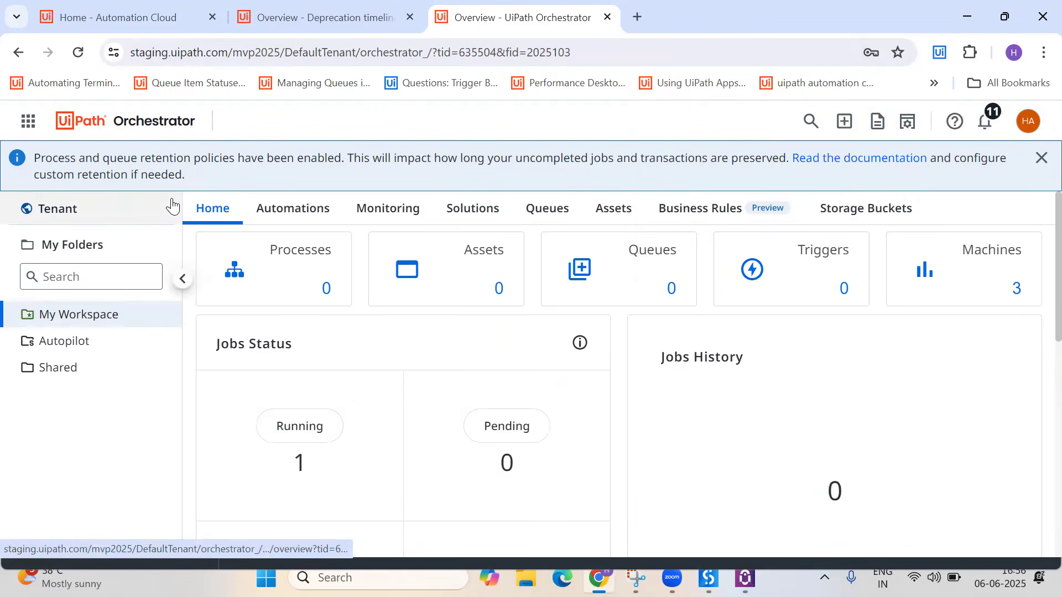
left_click(744, 578)
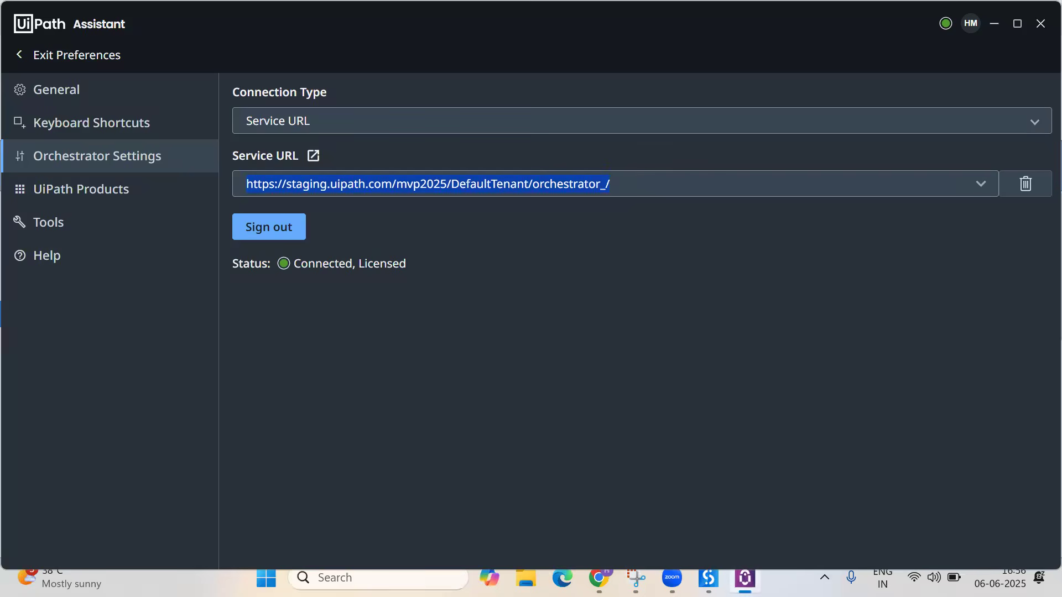
left_click(745, 578)
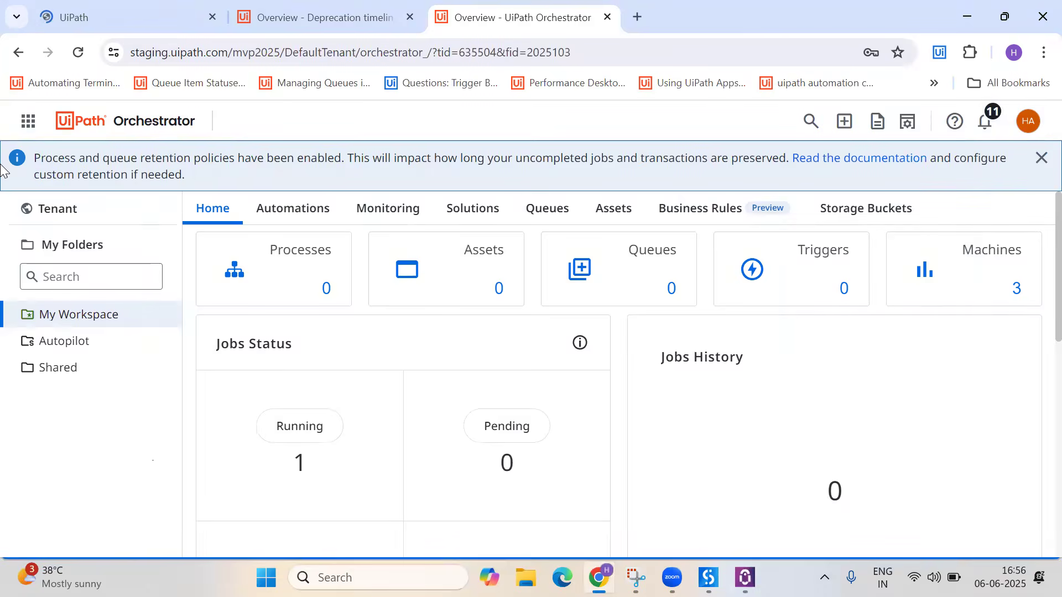
- Go to Document Understanding in the mvp2025 organization and open the DUinvoices project
left_click(28, 122)
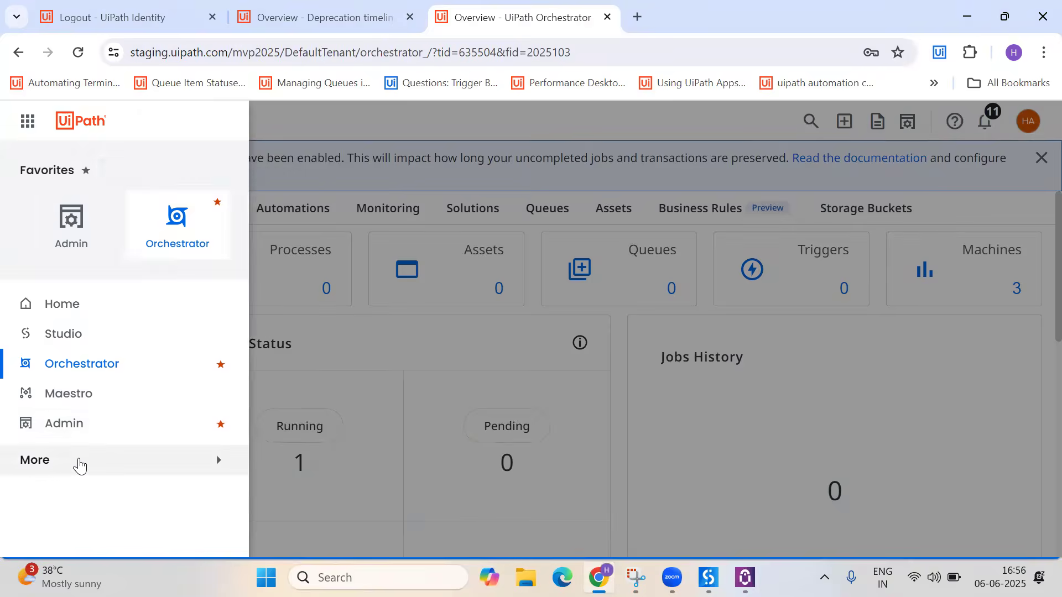
left_click(81, 465)
scroll(79, 467, "down", 4)
left_click(86, 472)
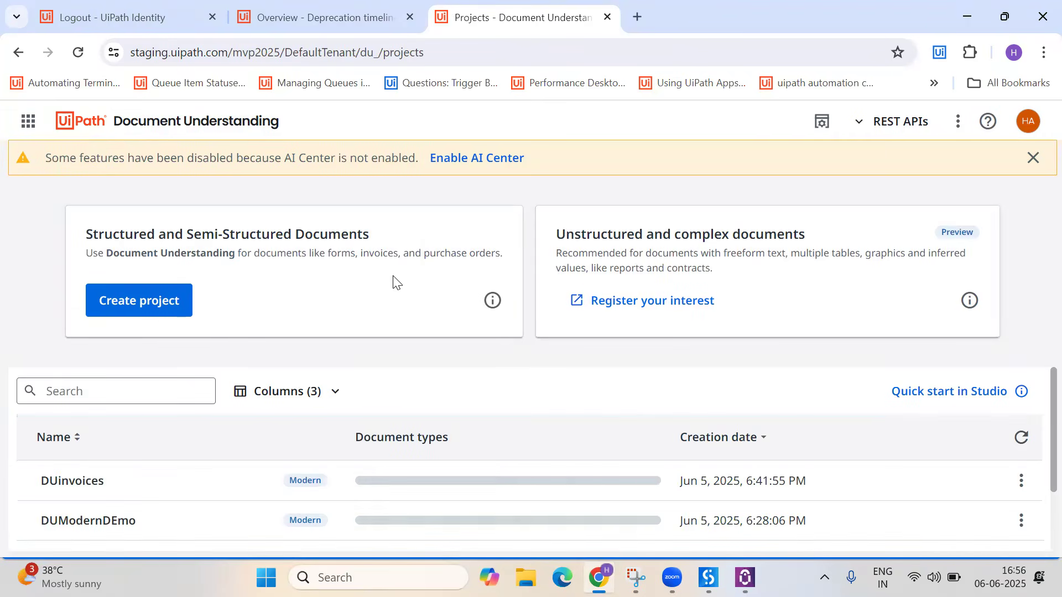
scroll(180, 418, "down", 2)
scroll(180, 418, "up", 1)
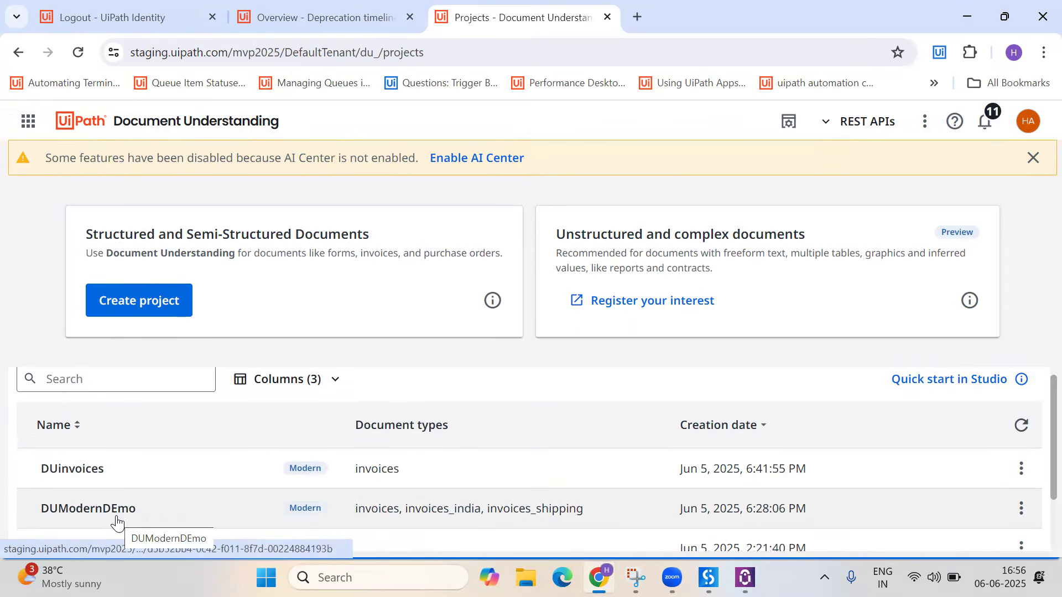
left_click(83, 471)
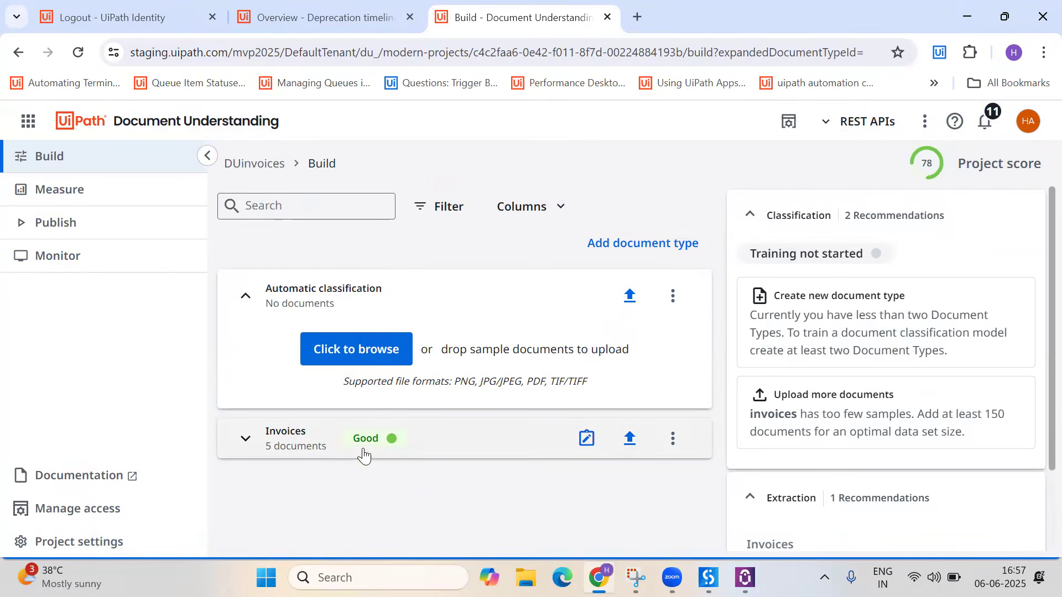
- Open the Invoices document type for annotation and review the extraction fields labelled on its first document
left_click(470, 444)
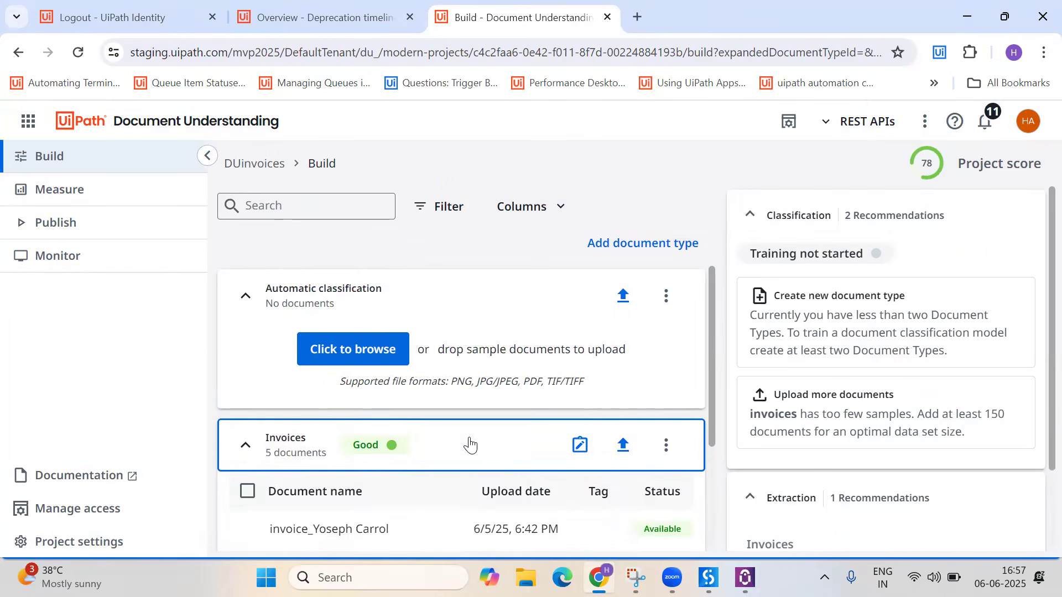
scroll(477, 350, "down", 3)
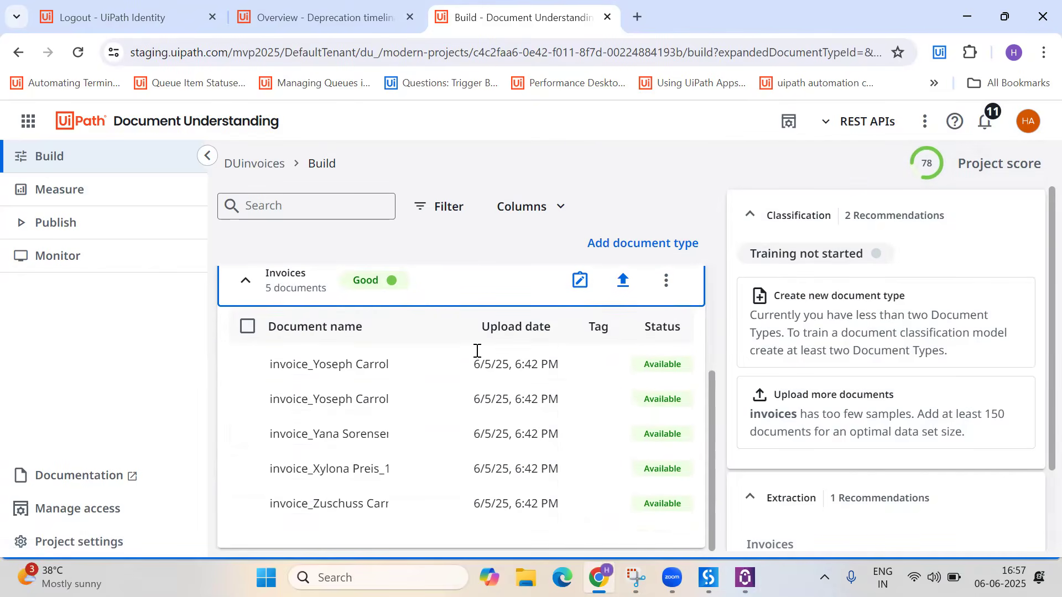
left_click(580, 280)
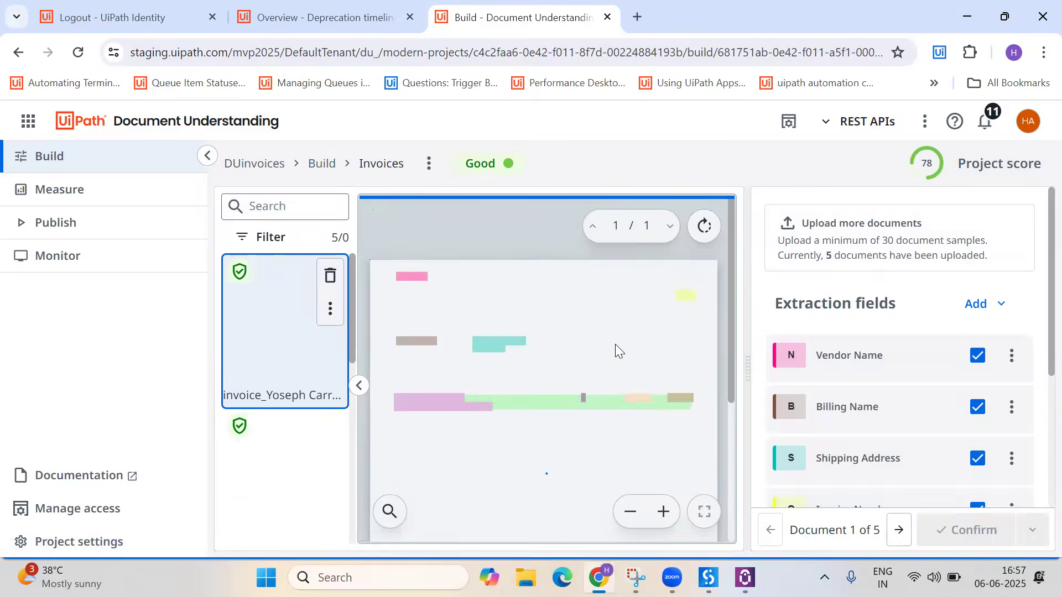
scroll(866, 407, "down", 3)
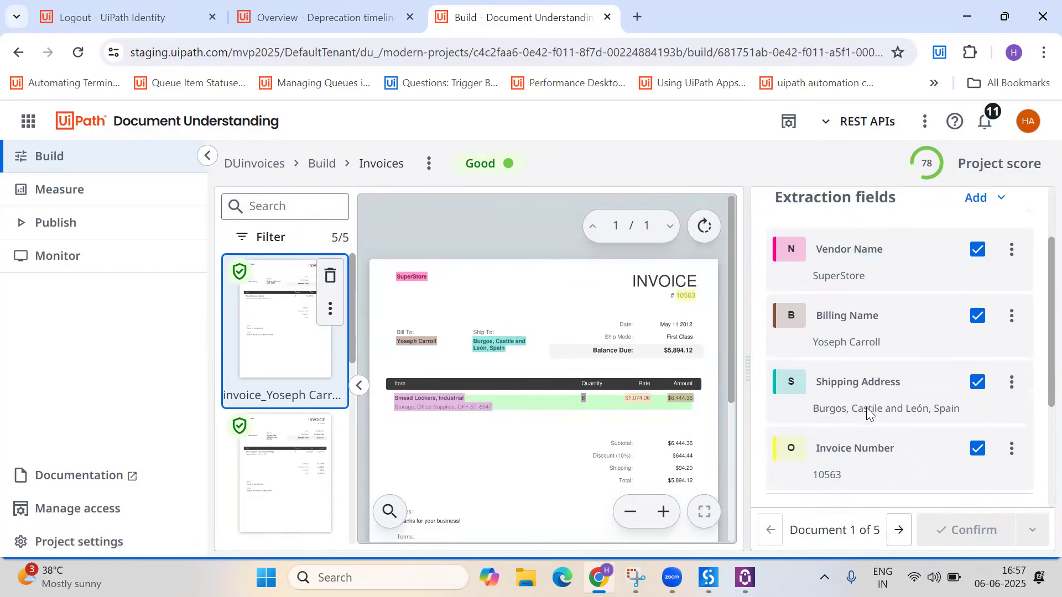
scroll(866, 407, "down", 3)
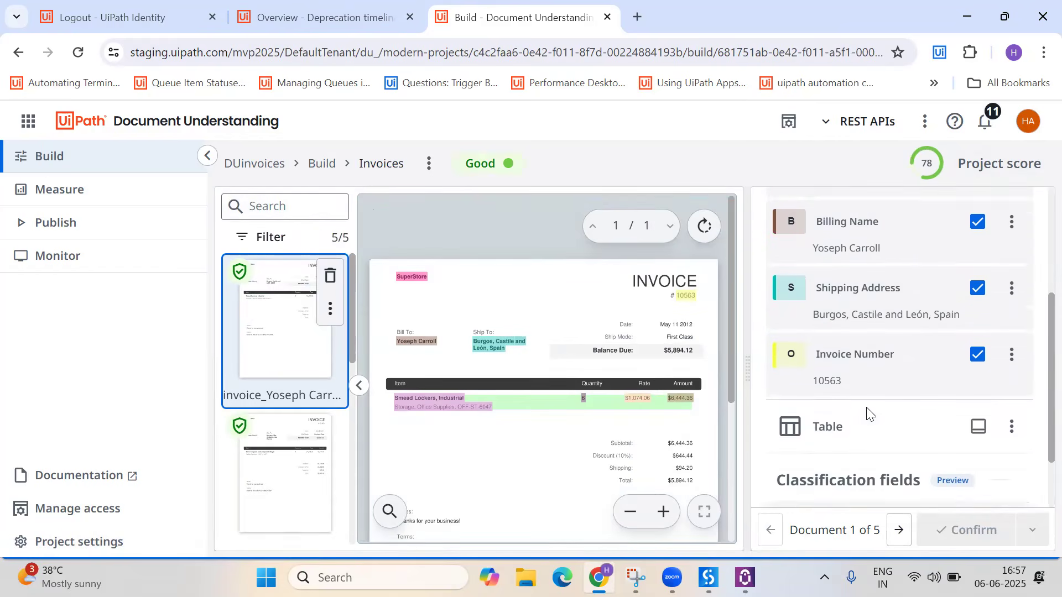
scroll(867, 409, "up", 3)
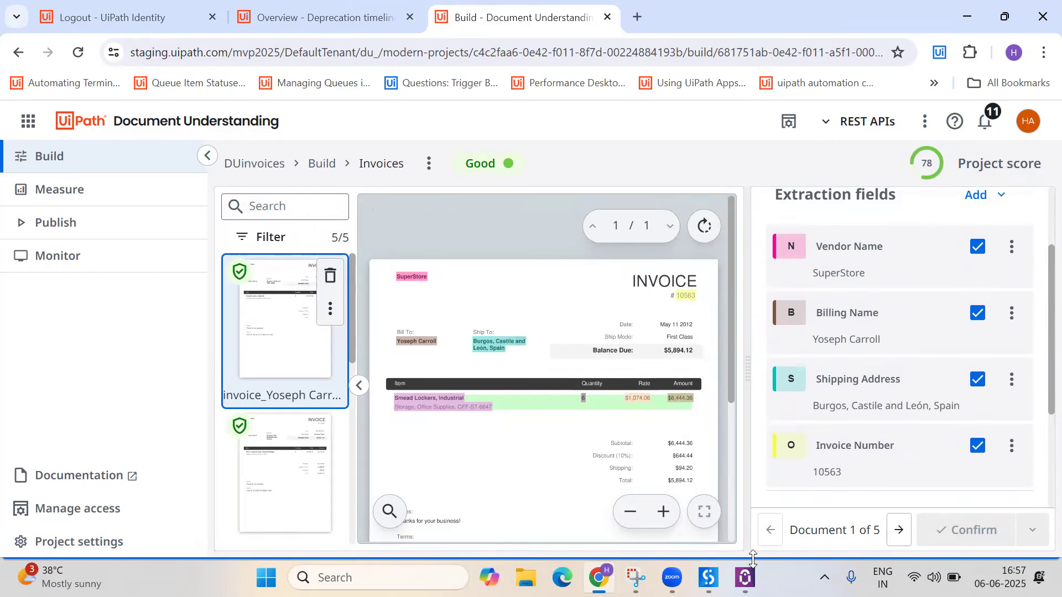
- Switch to UiPath Studio, collapse the Output panel and open Main.xaml from the project files
left_click(709, 578)
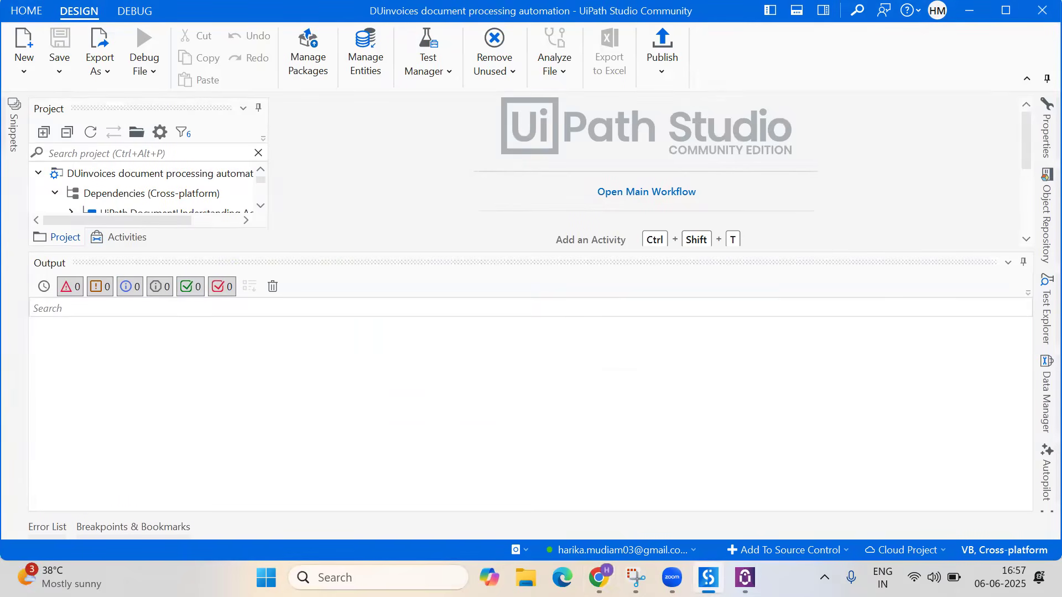
left_click(1024, 263)
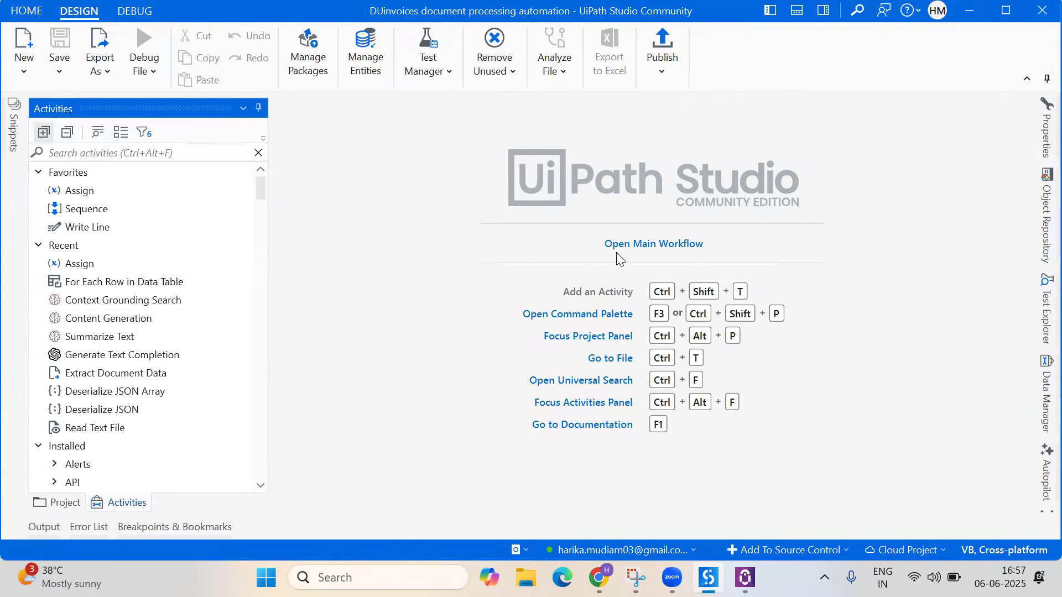
left_click(57, 502)
double_click(99, 334)
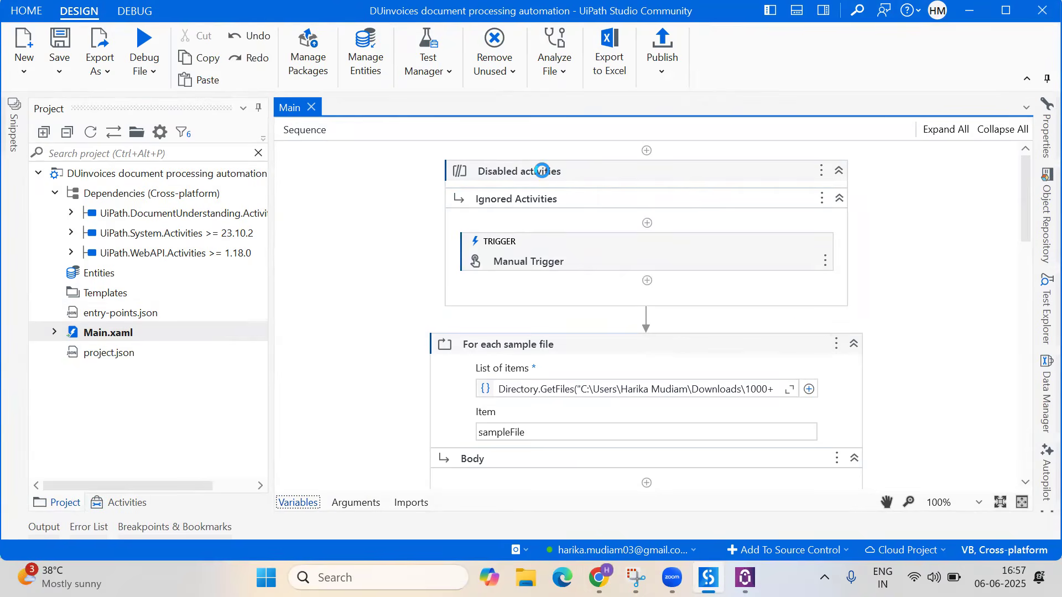
- Examine the Main workflow's disabled trigger, the For each sample file loop and its Extract Document Data activity
left_click(542, 171)
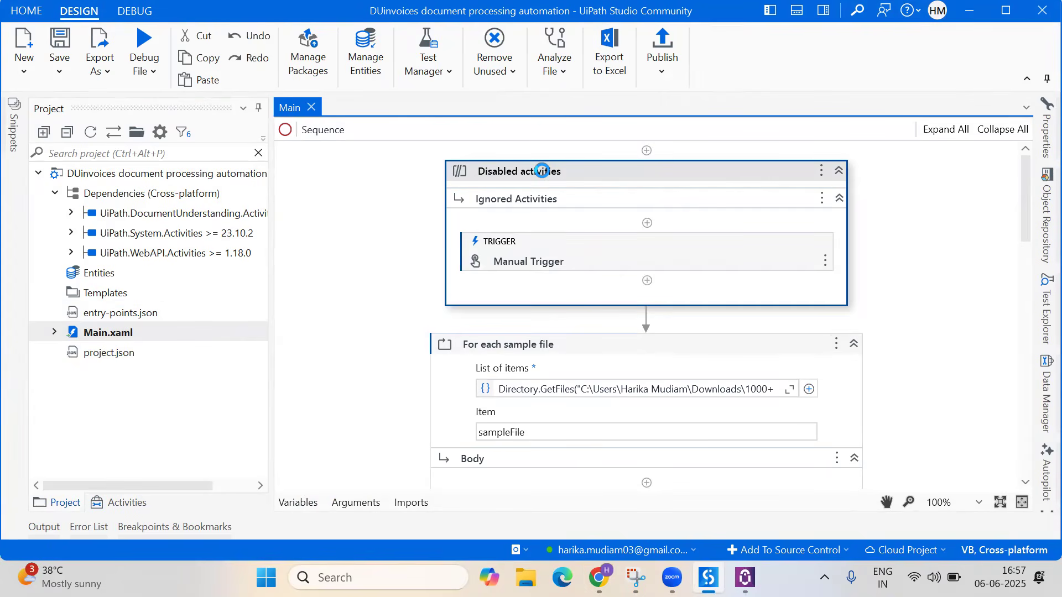
left_click(631, 339)
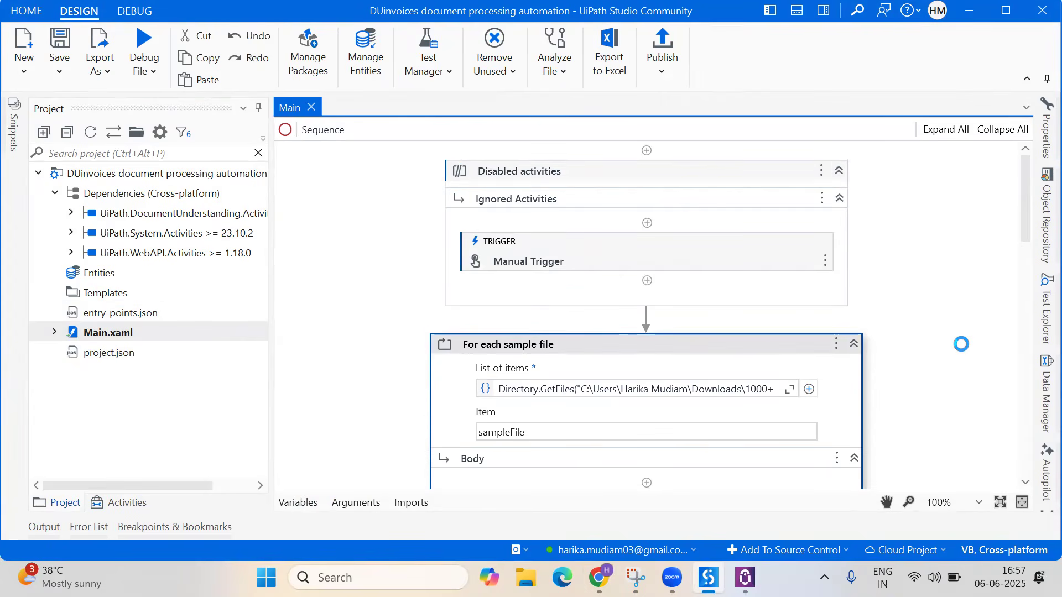
scroll(961, 344, "down", 3)
scroll(961, 344, "down", 6)
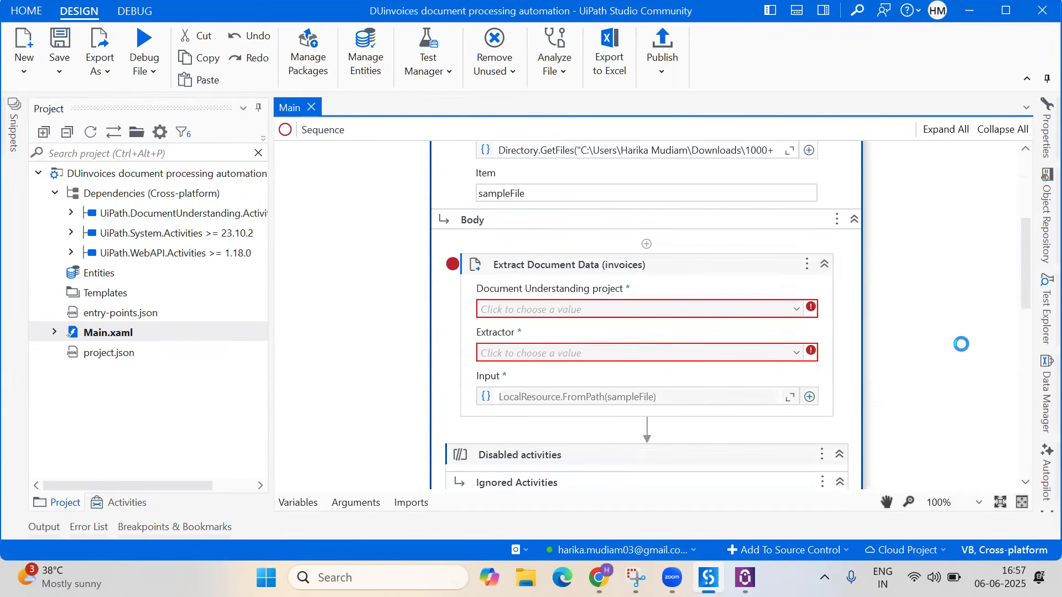
scroll(824, 403, "up", 9)
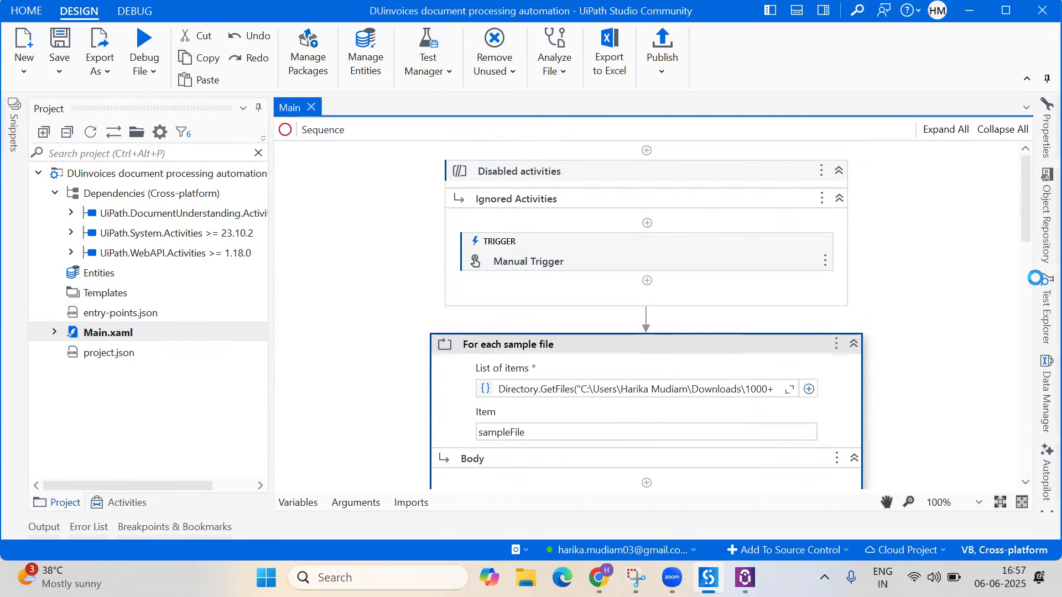
left_click_drag(1028, 271, 1036, 296)
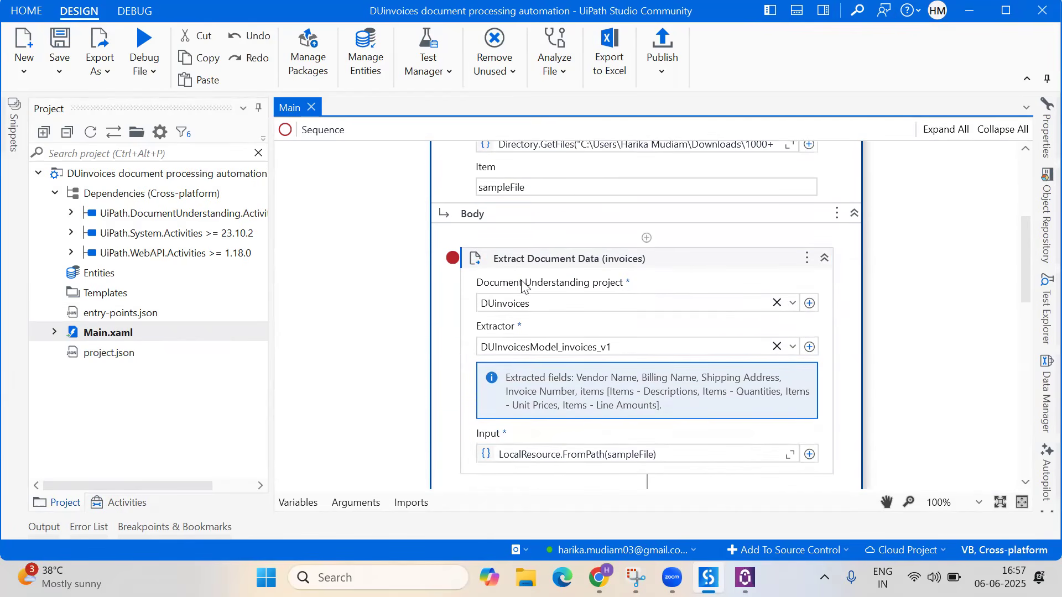
- Select DUInvoicesModel_invoices_v1 as the extractor in the Extract Document Data (invoices) activity
left_click(529, 261)
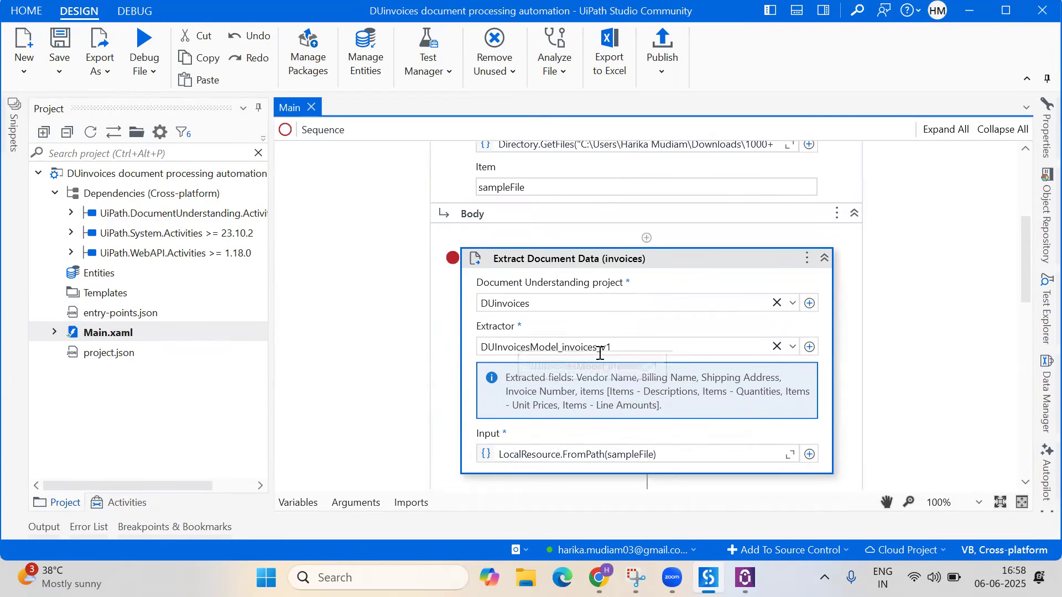
left_click(793, 348)
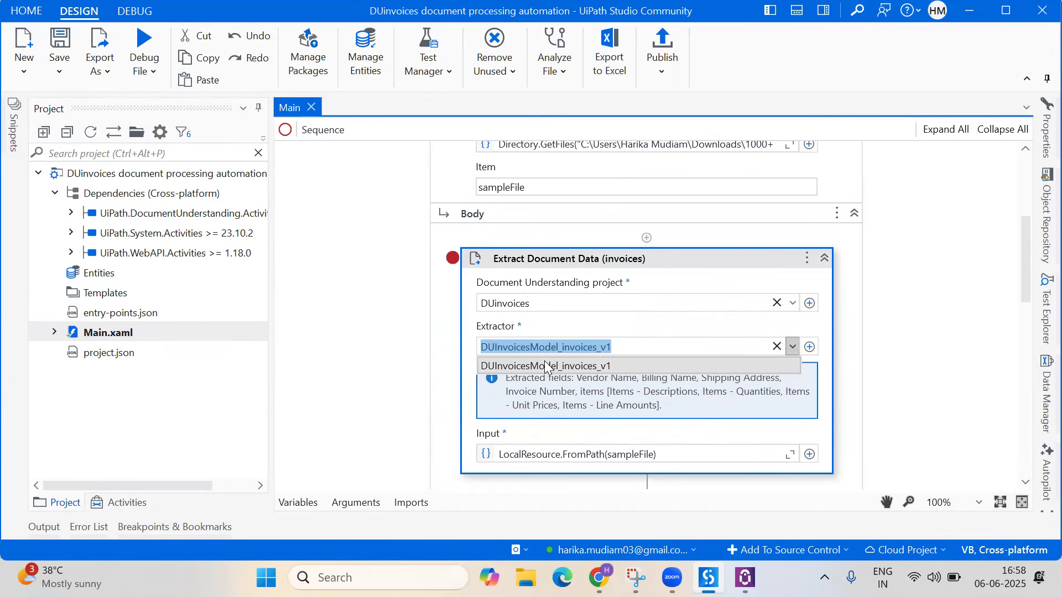
left_click(545, 365)
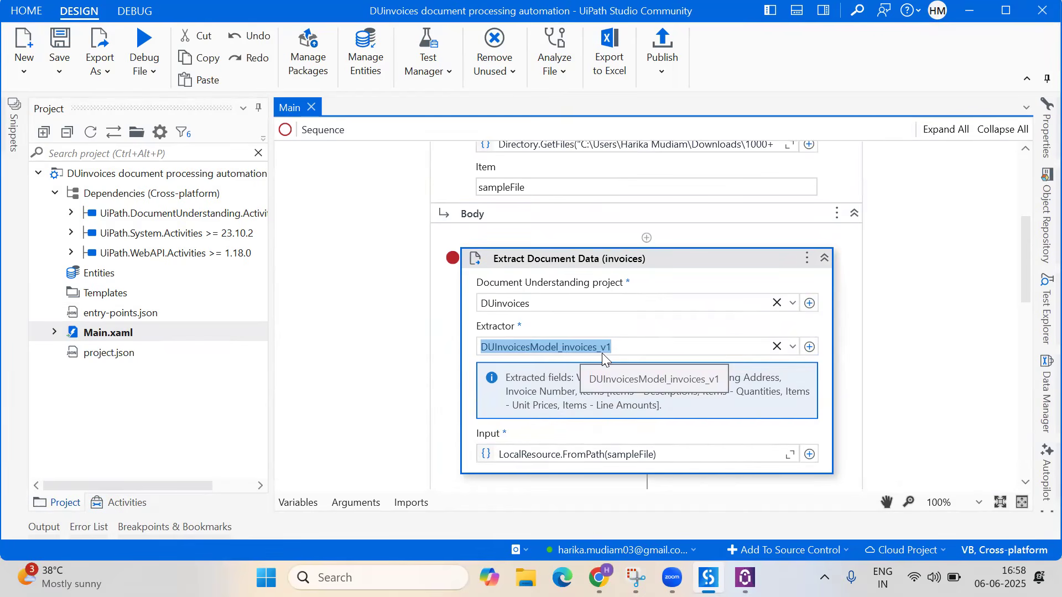
left_click(574, 349)
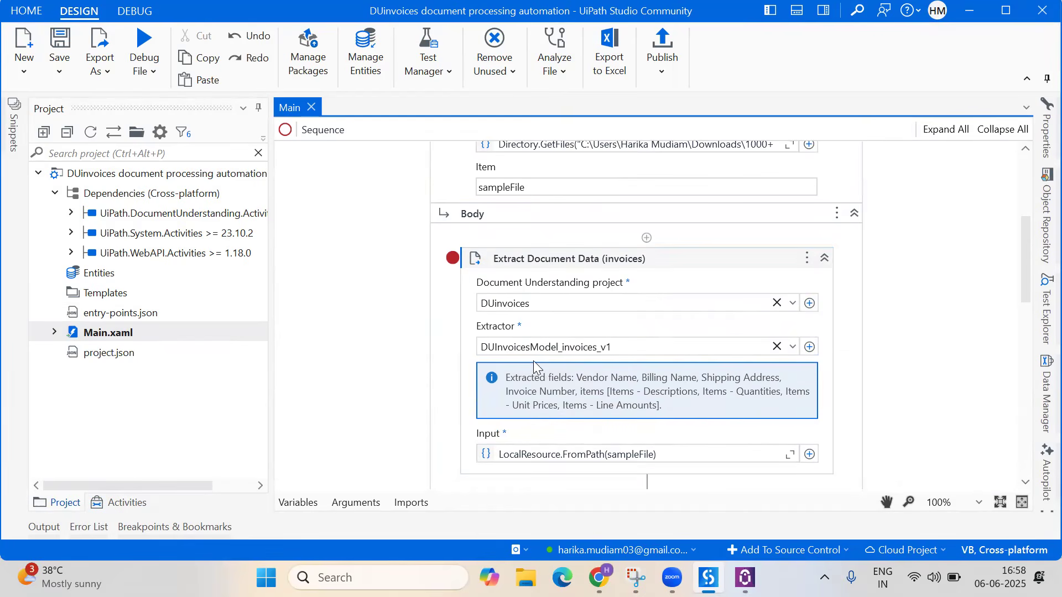
- Check the extractor against the deployed project version on the DUinvoices Publish page in the browser, and return to UiPath Studio
left_click_drag(1027, 252, 1032, 270)
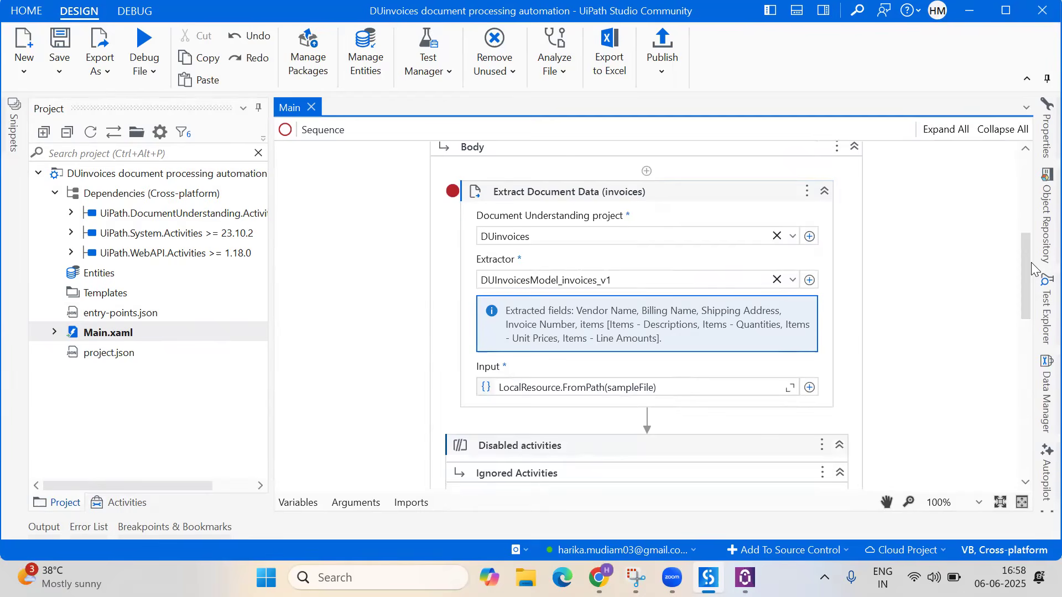
key("alt+Tab")
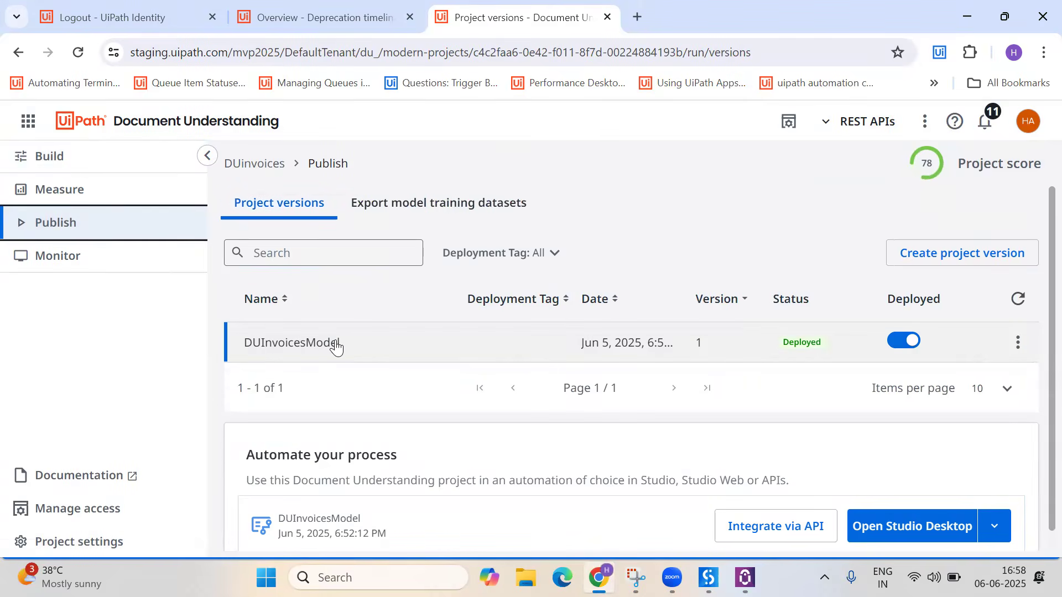
key("alt+Tab")
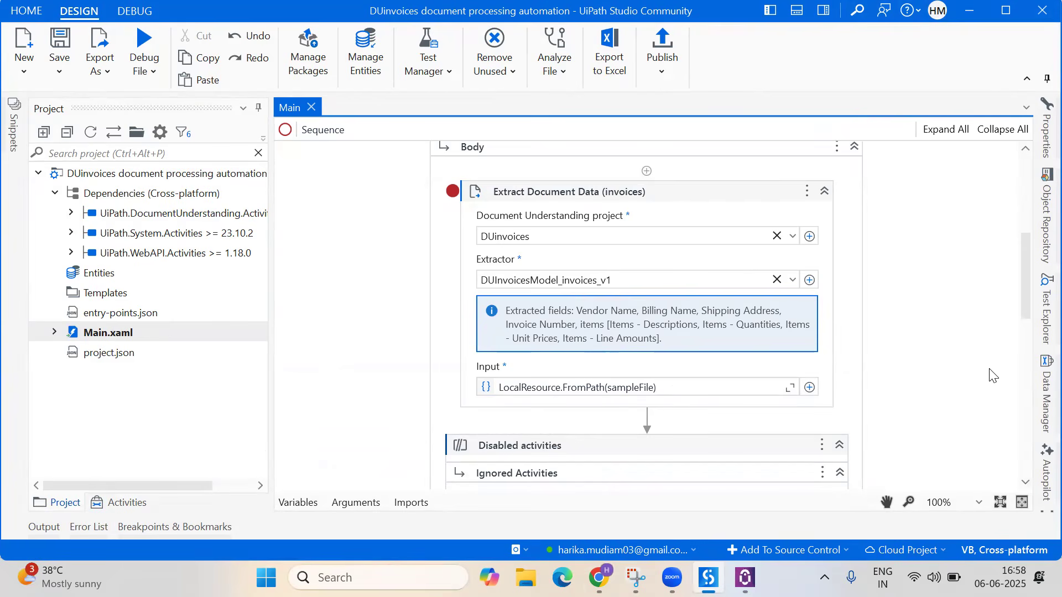
- Examine the Log Message and Validate invoices extraction activities further down in the For each sample file loop
scroll(993, 375, "down", 1)
scroll(993, 375, "down", 11)
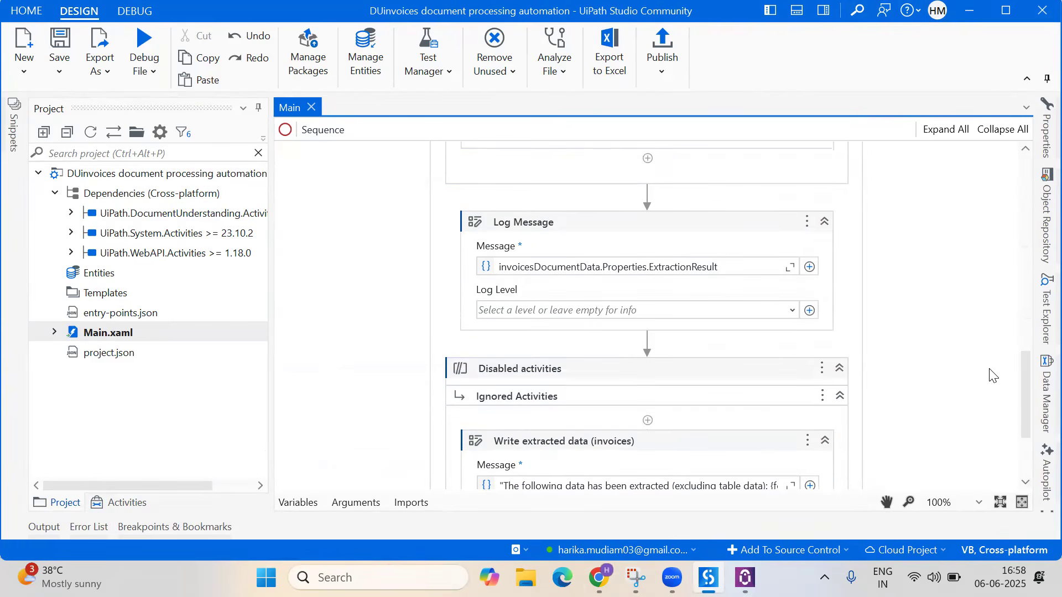
left_click(587, 221)
scroll(587, 223, "up", 8)
scroll(589, 227, "down", 6)
scroll(590, 224, "up", 1)
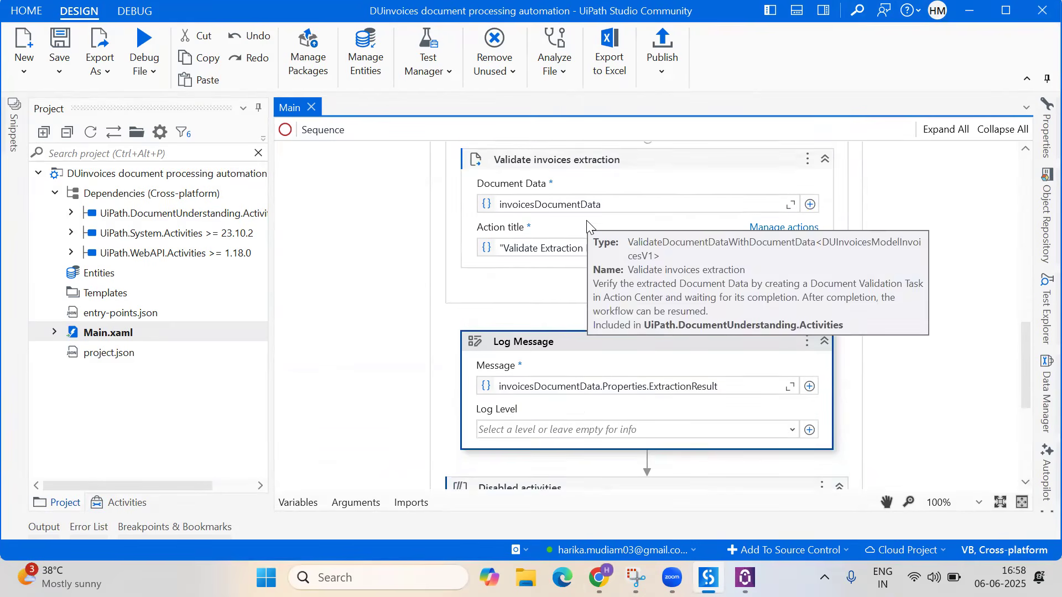
left_click(547, 166)
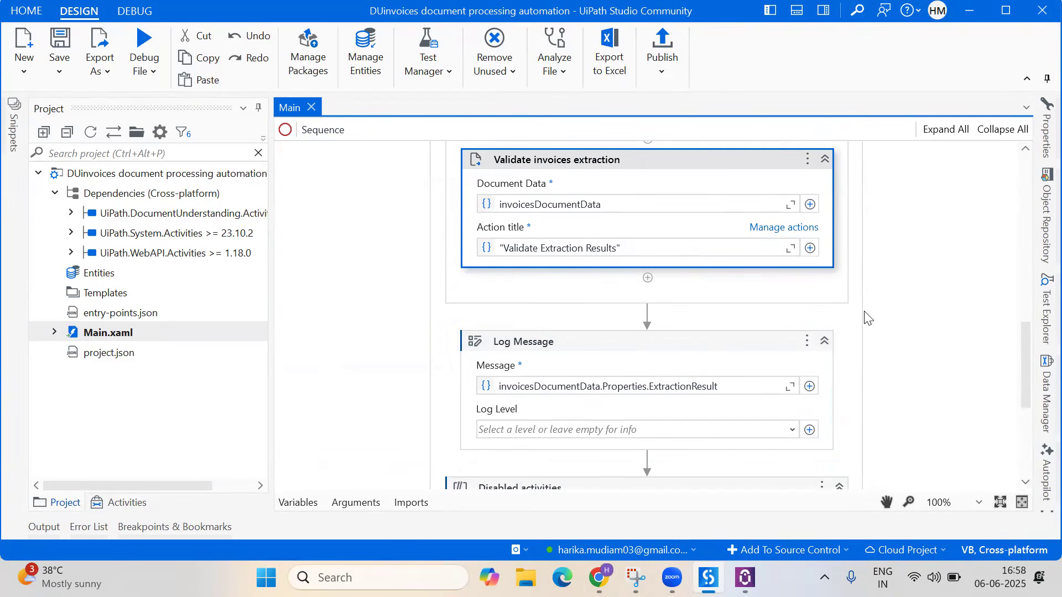
- Debug the Main workflow and step over the Extract Document Data (invoices) breakpoint to pause at the Log Message activity
mouse_move(1024, 371)
left_mouse_down()
mouse_move(1037, 419)
mouse_move(1026, 352)
left_mouse_up()
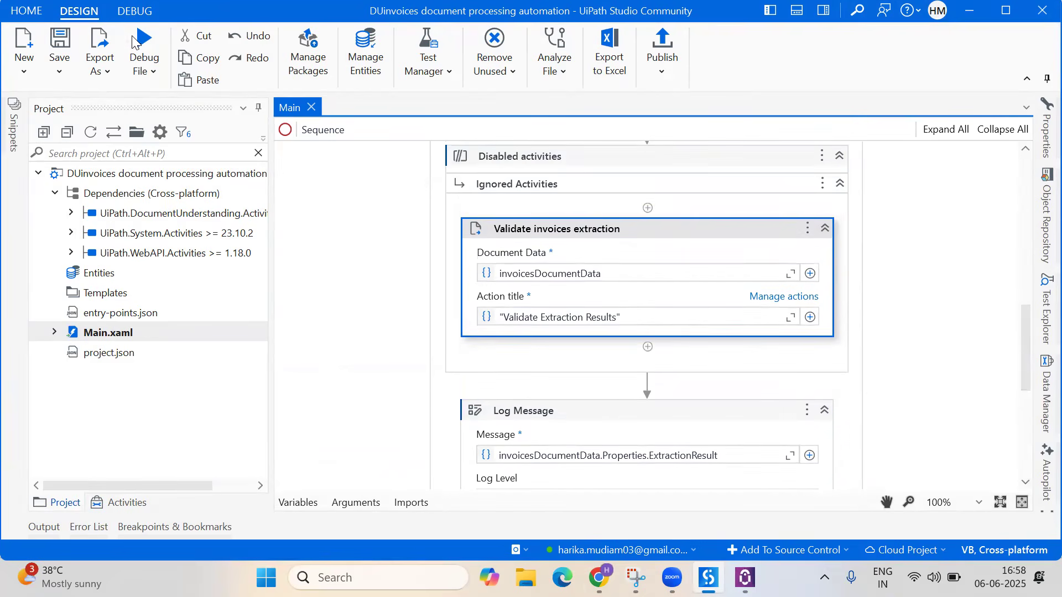
left_click(143, 50)
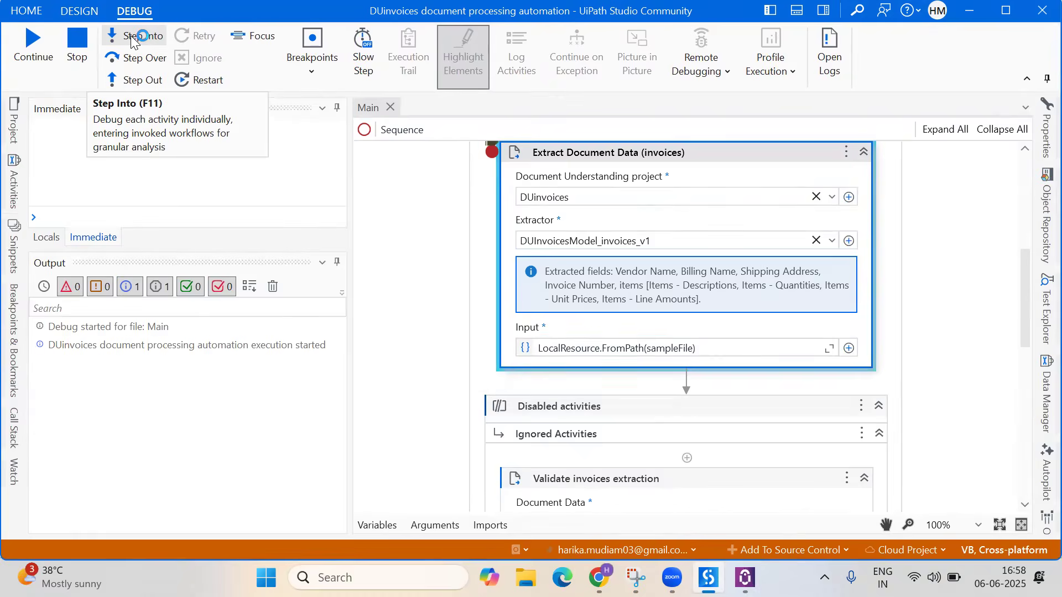
left_click(135, 37)
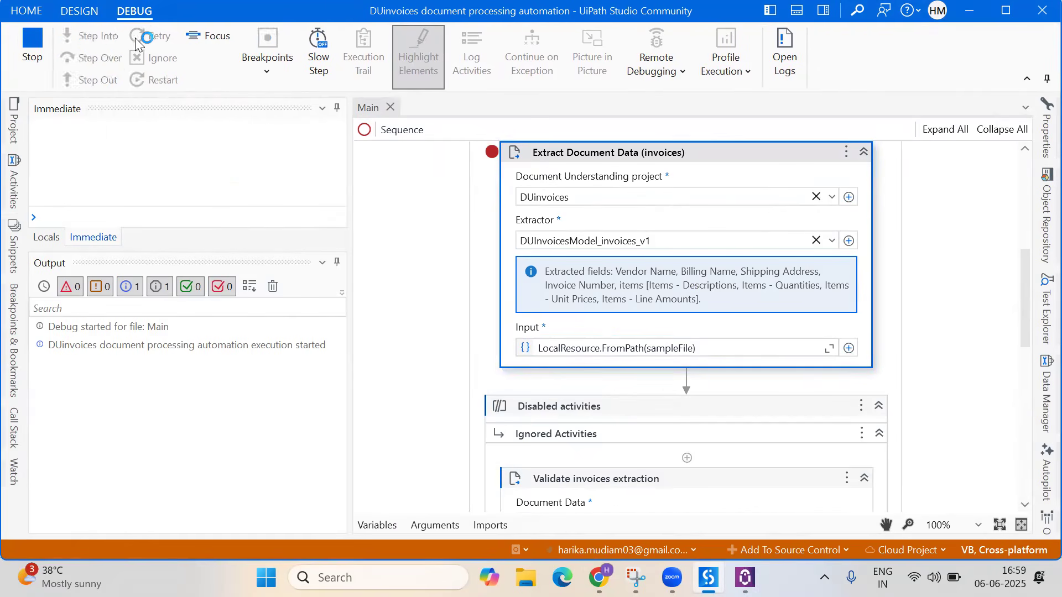
left_click(118, 214)
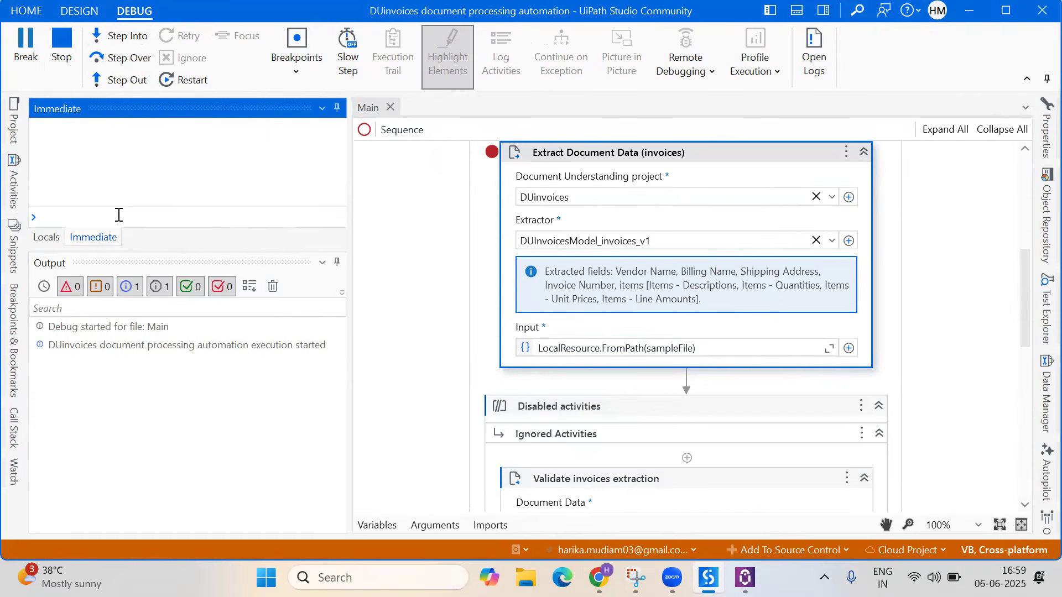
scroll(489, 354, "down", 10)
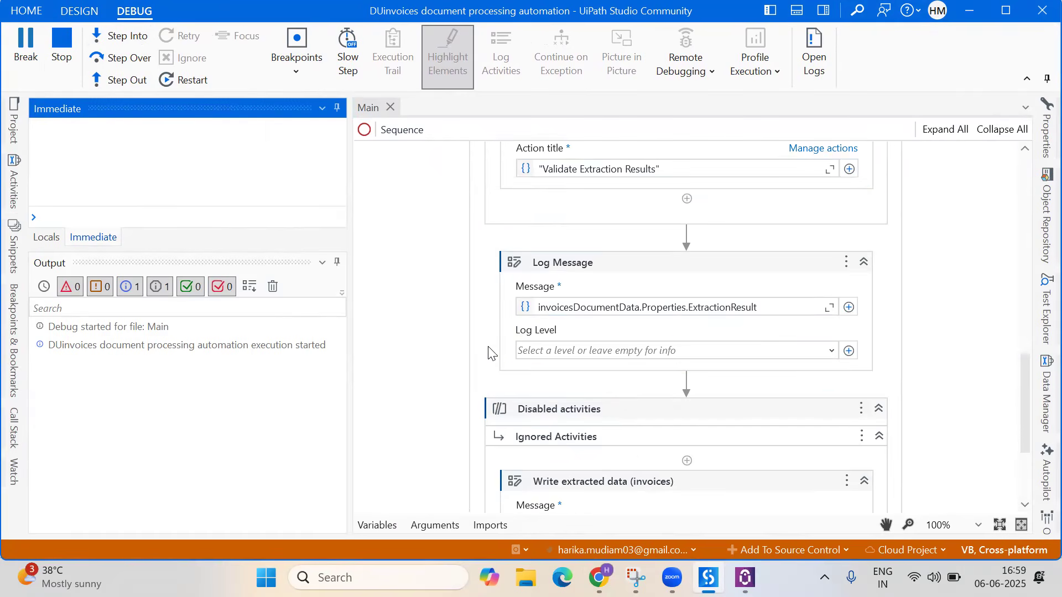
scroll(489, 354, "up", 3)
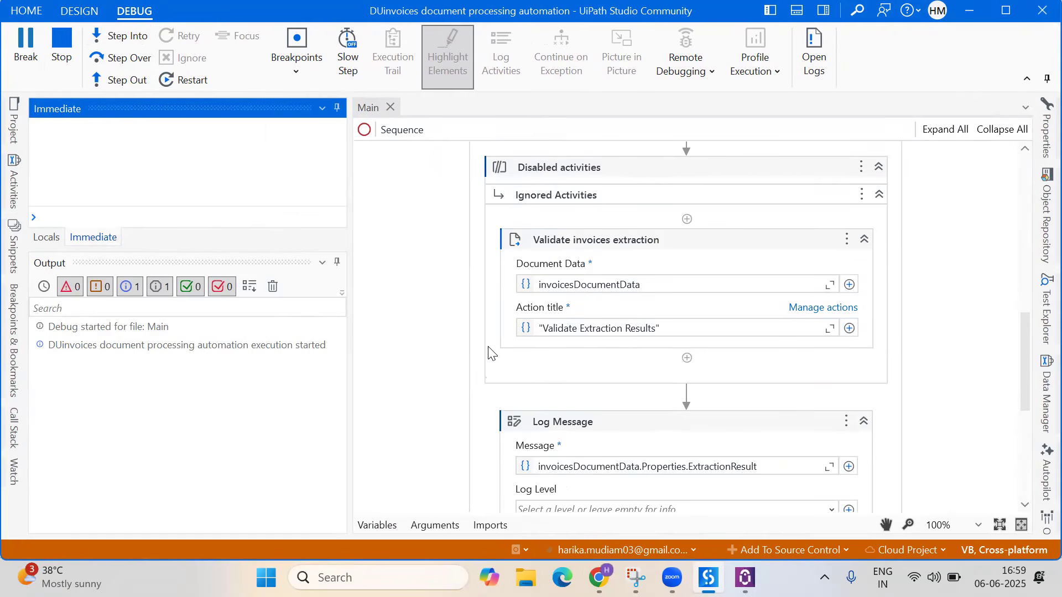
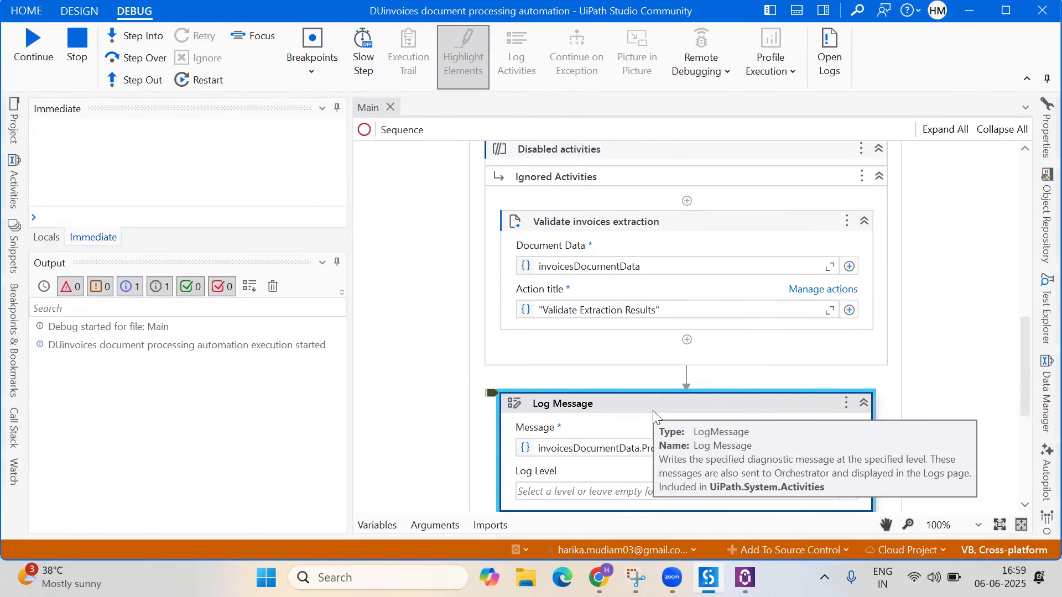
- Evaluate invoicesDocumentData in the Immediate window to inspect the extracted invoice fields
left_click(249, 215)
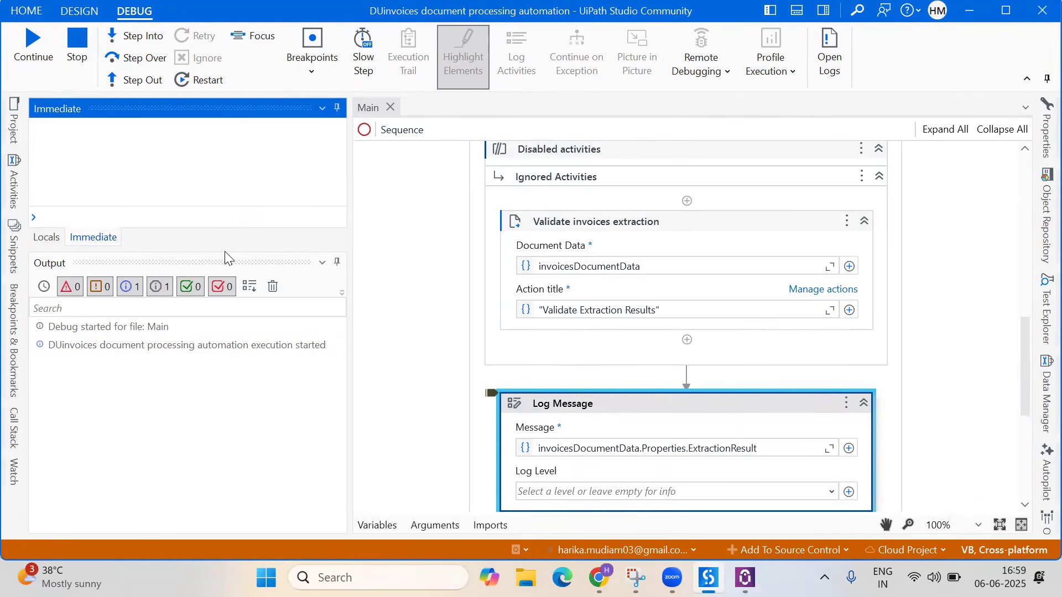
type("invo")
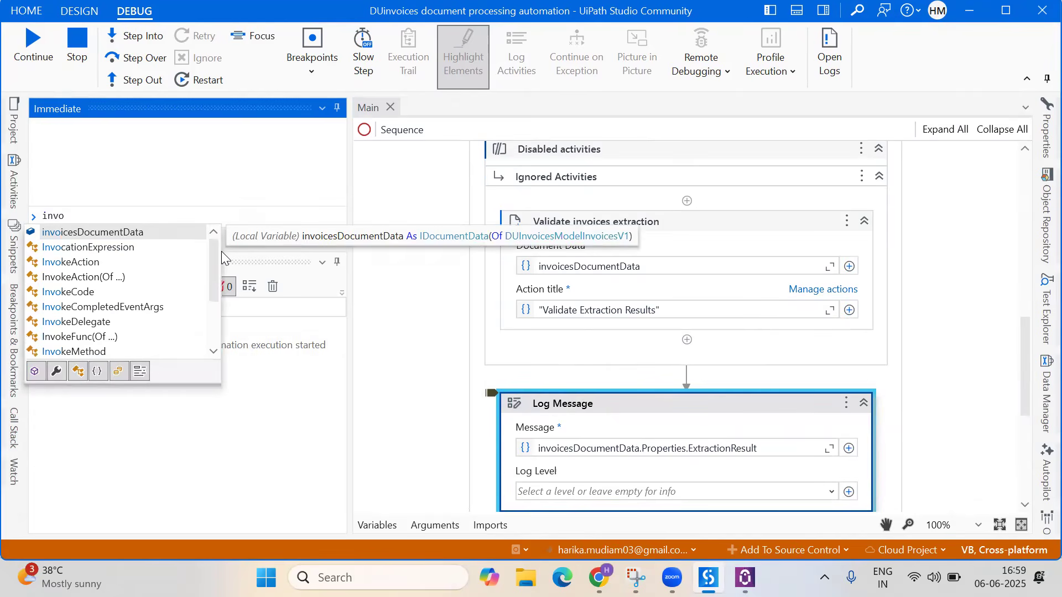
key("Tab")
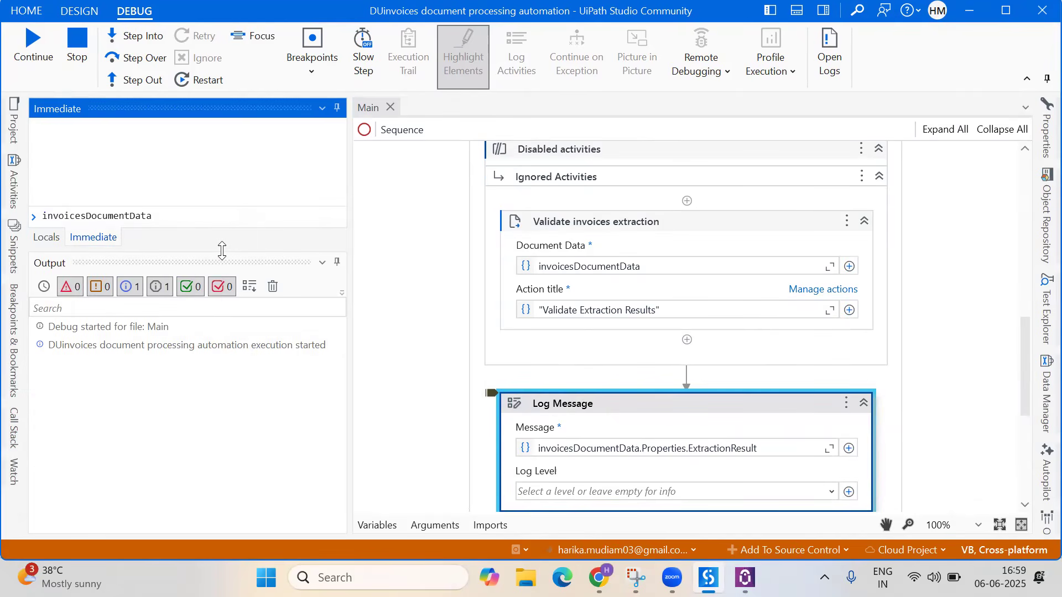
key("Return")
scroll(140, 151, "up", 3)
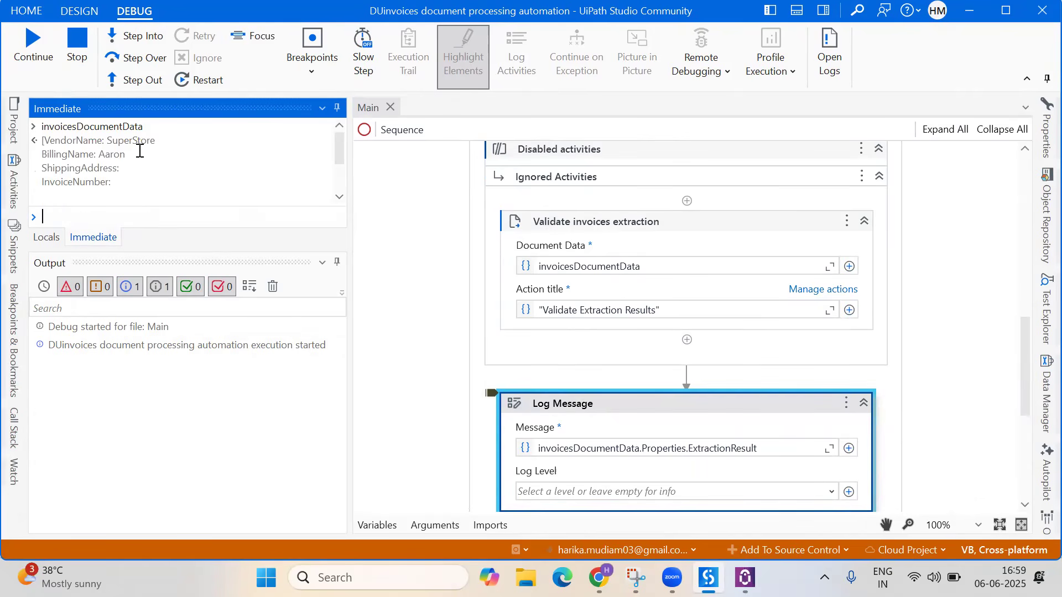
- Evaluate invoicesDocumentData.Data.BillingName in the Immediate window, and stop the debugging session
type("invoicesDocumentData")
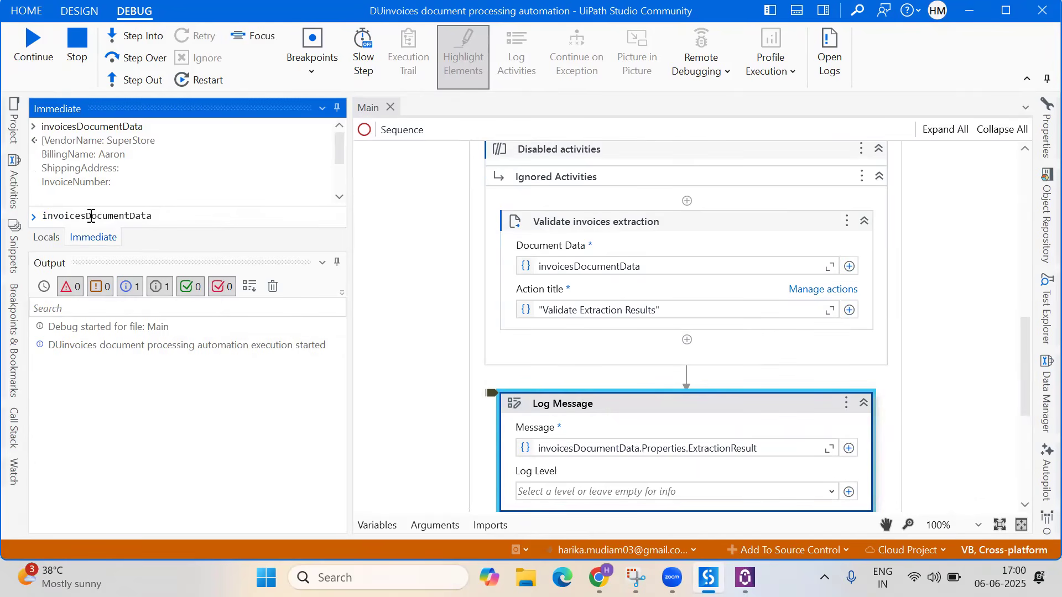
type(".Data.")
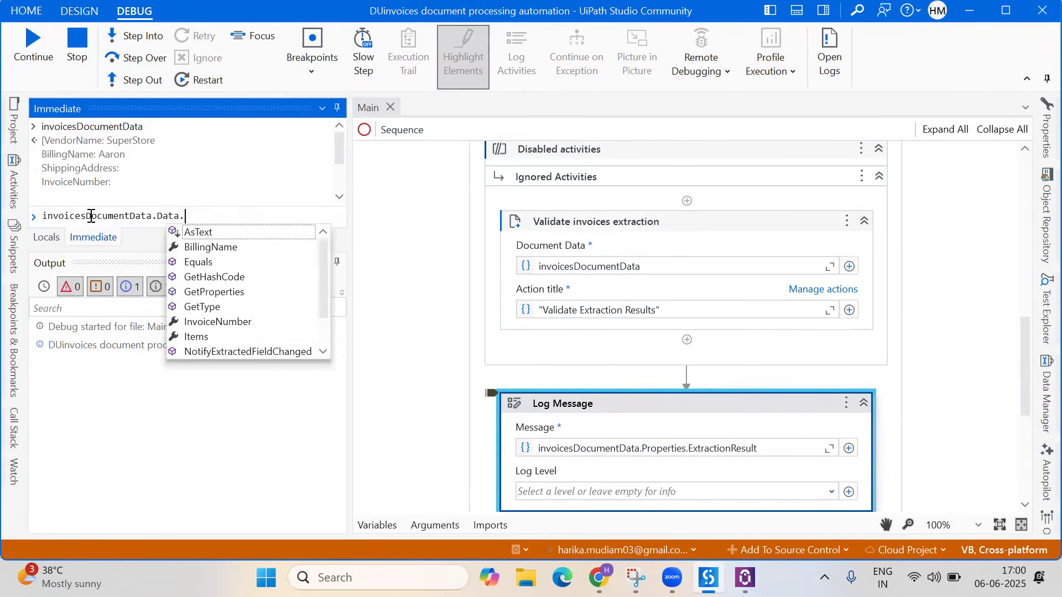
key("Down")
key("Down")
key("Down")
key("Down")
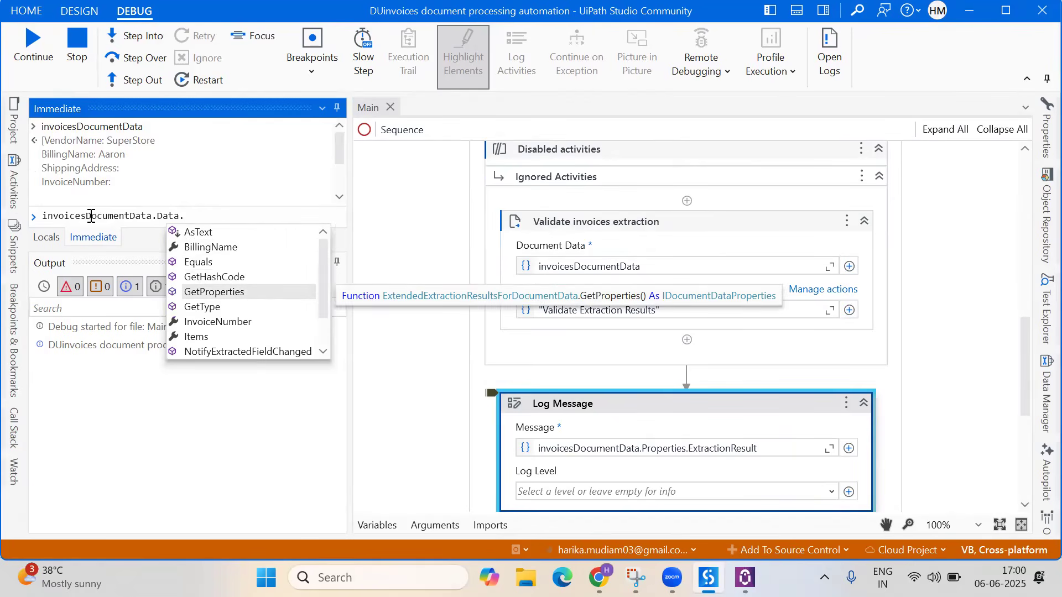
key("Up")
key("Up")
key("Up")
key("Tab")
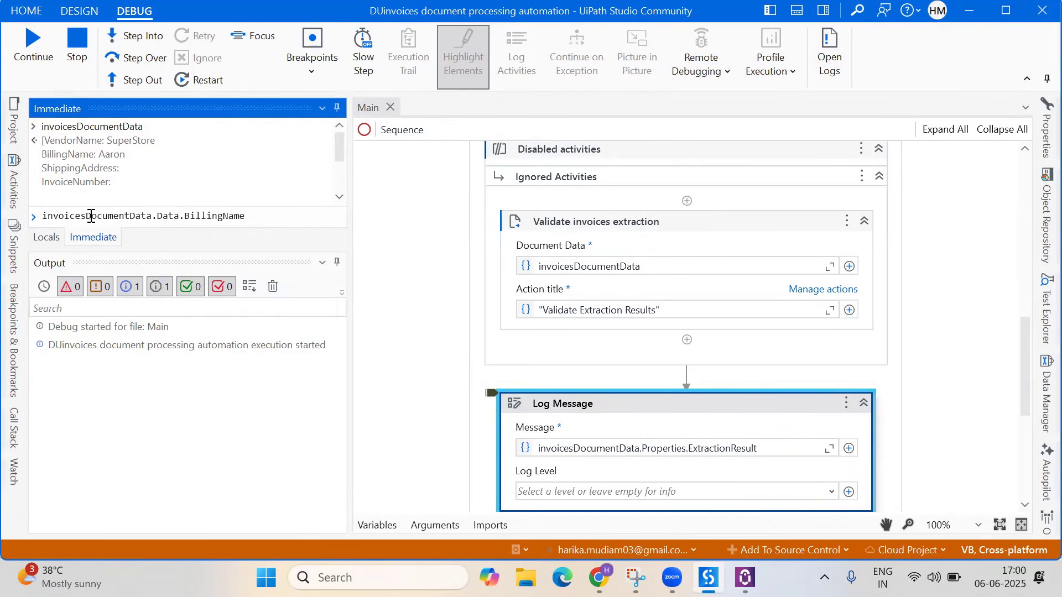
key("Return")
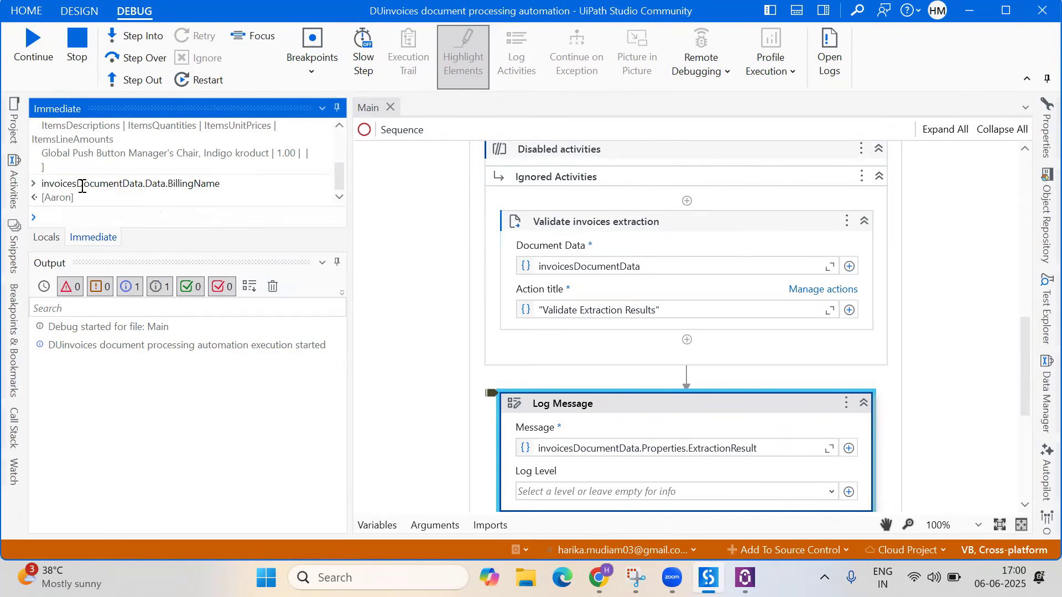
double_click(58, 197)
left_click_drag(60, 194, 43, 184)
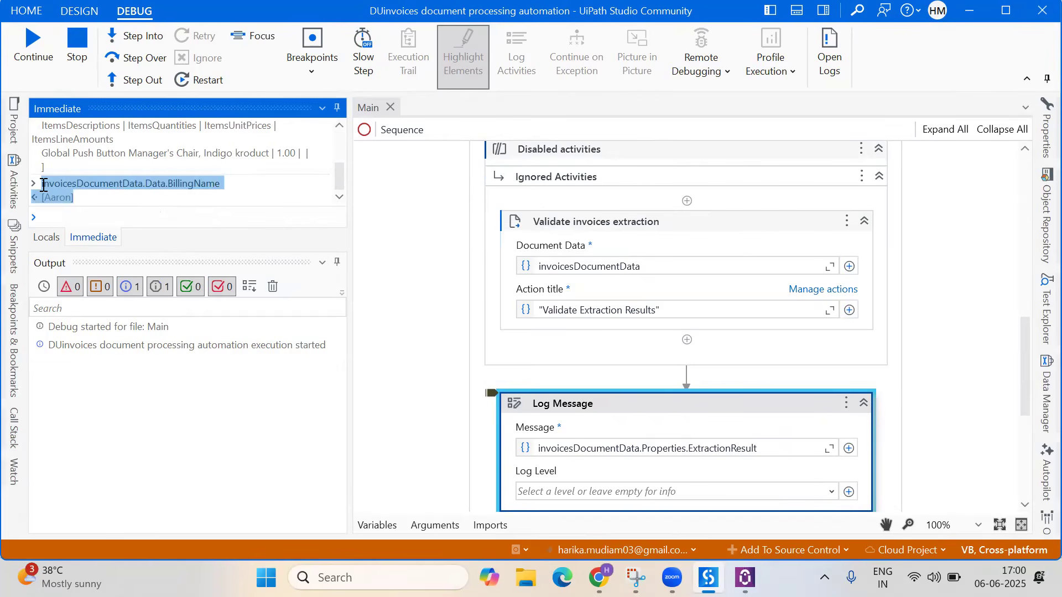
left_click(95, 223)
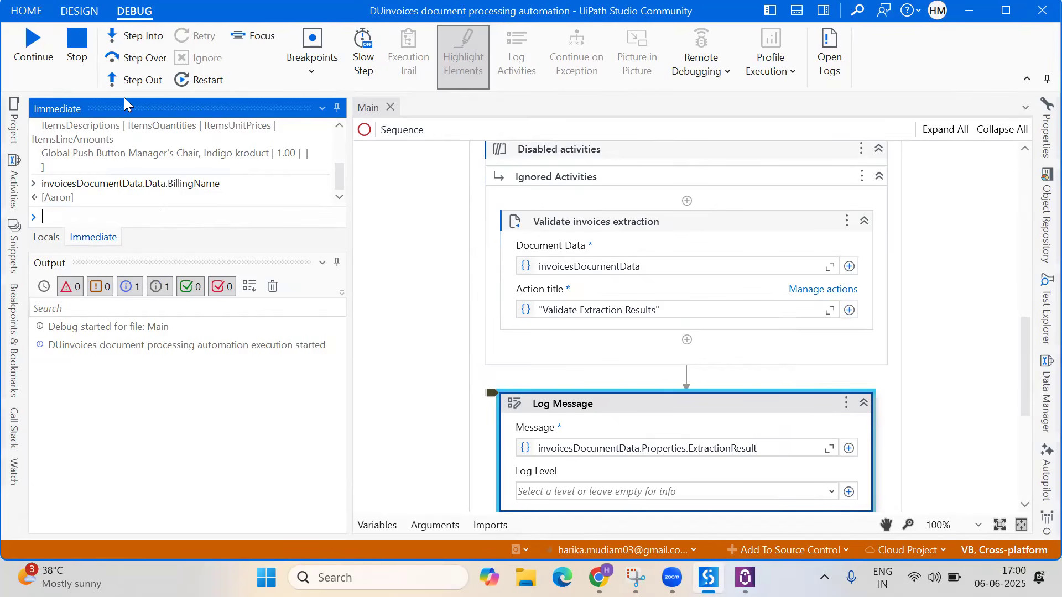
left_click(71, 39)
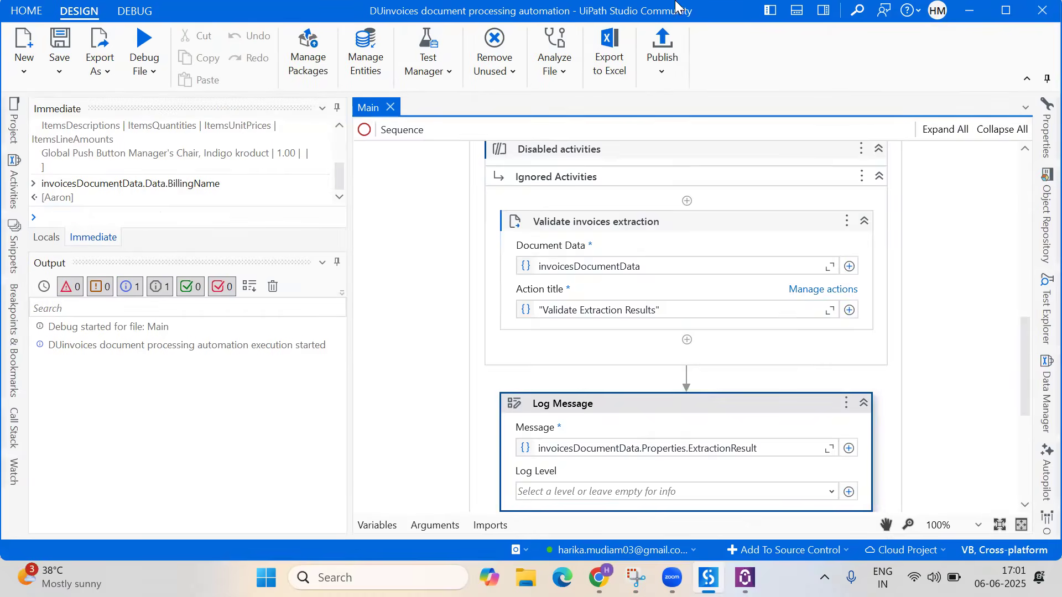